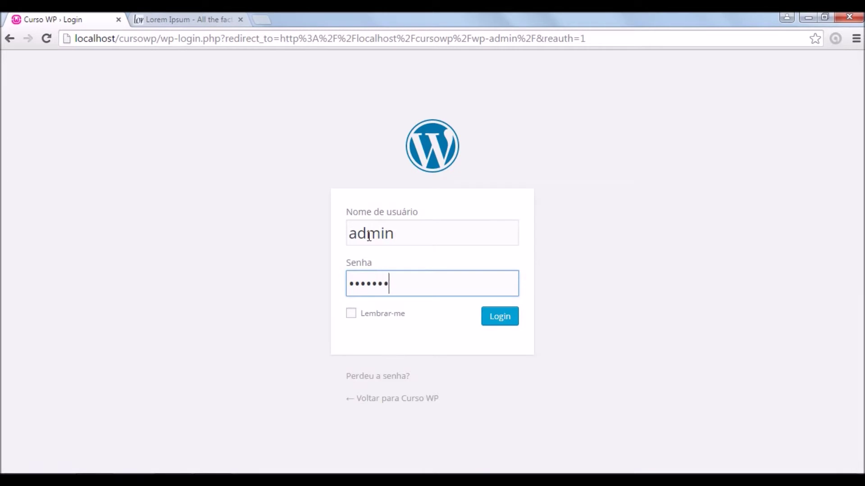
- Log in to the site's administration dashboard and decline saving the password in the browser
{"action": "left_click", "coordinate": [507, 318]}
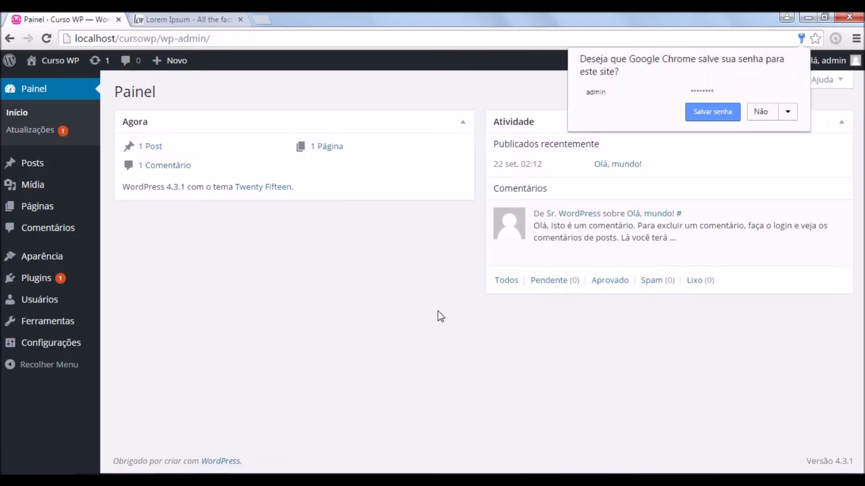
{"action": "left_click", "coordinate": [748, 115]}
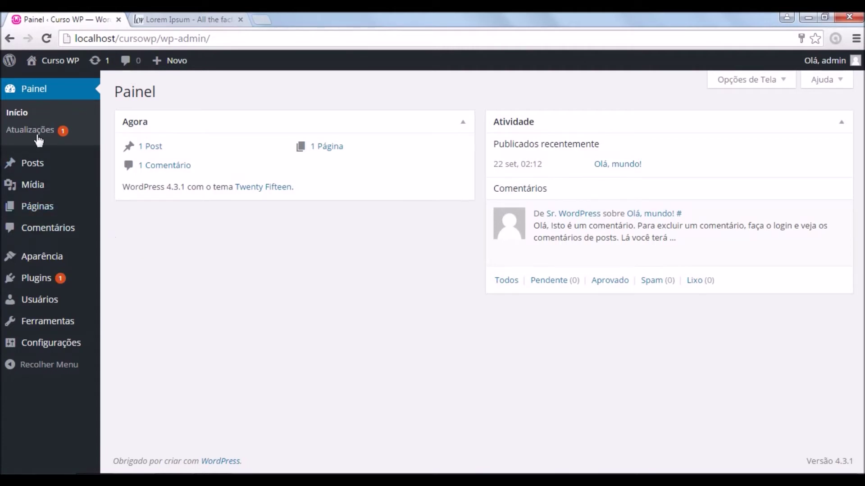
- Start a new post from the list of all posts and title it "Meu primeiro post"
{"action": "mouse_move", "coordinate": [36, 166]}
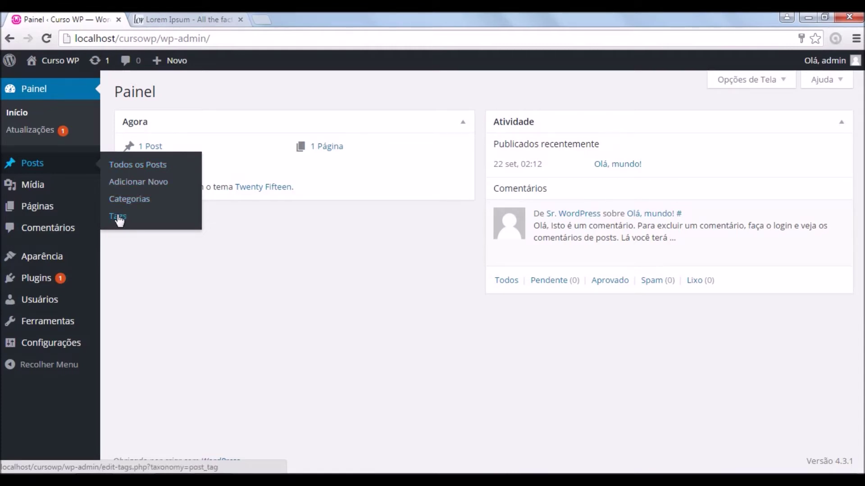
{"action": "left_click", "coordinate": [128, 170]}
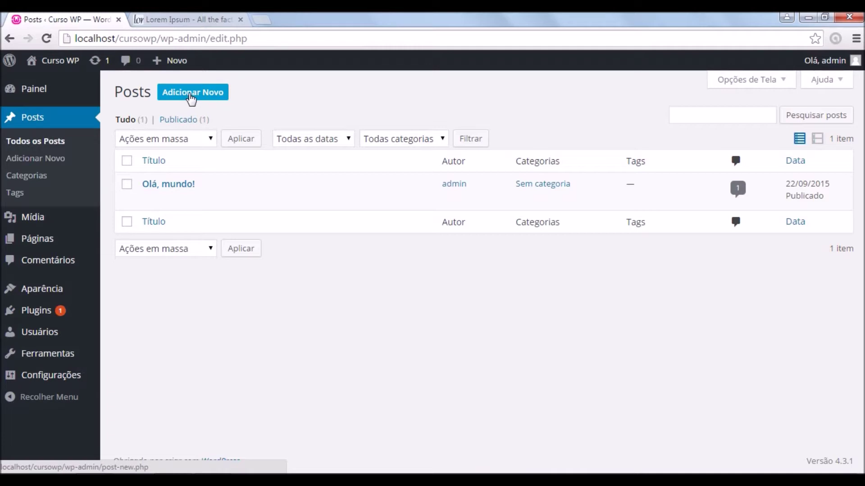
{"action": "left_click", "coordinate": [192, 93]}
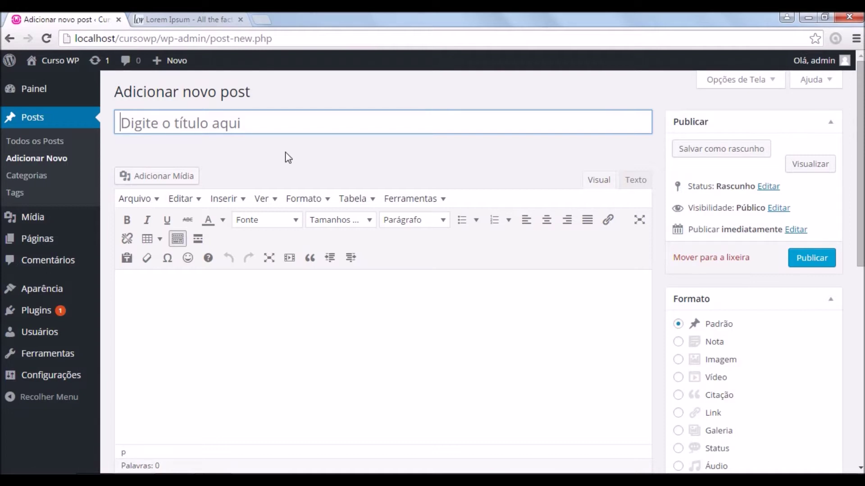
{"action": "key", "text": "shift"}
{"action": "type", "text": "Meu primeiro post"}
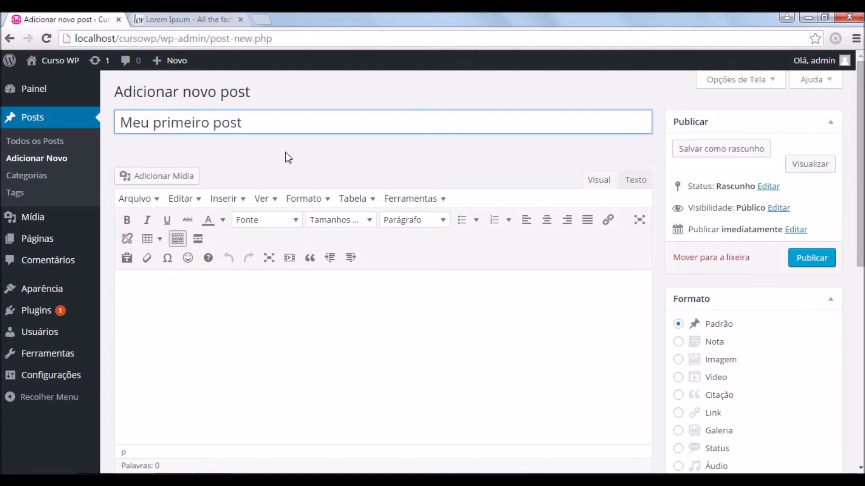
{"action": "key", "text": "Tab"}
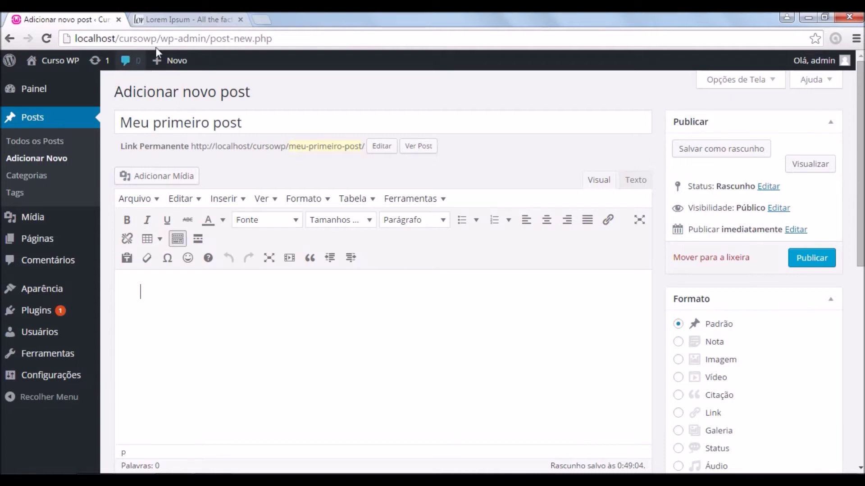
- Copy the first two Lorem Ipsum paragraphs from the br.lipsum.com page and paste them into the post body
{"action": "left_click", "coordinate": [172, 20]}
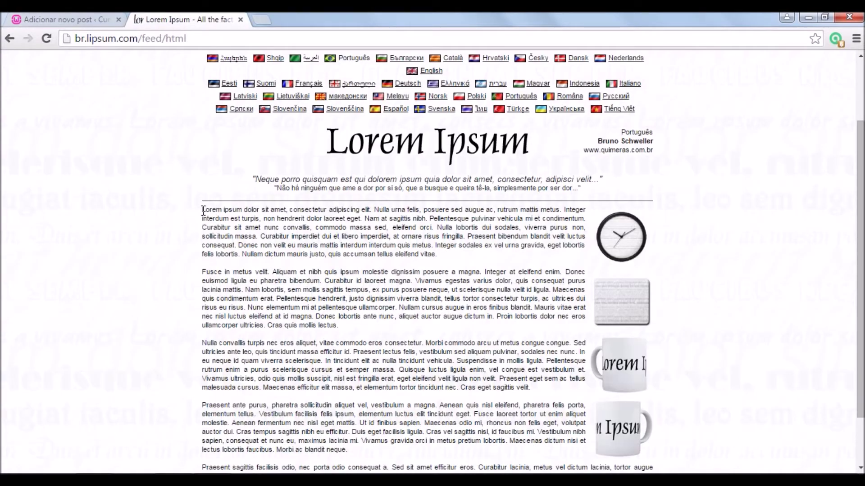
{"action": "left_click_drag", "start_coordinate": [202, 208], "coordinate": [373, 327]}
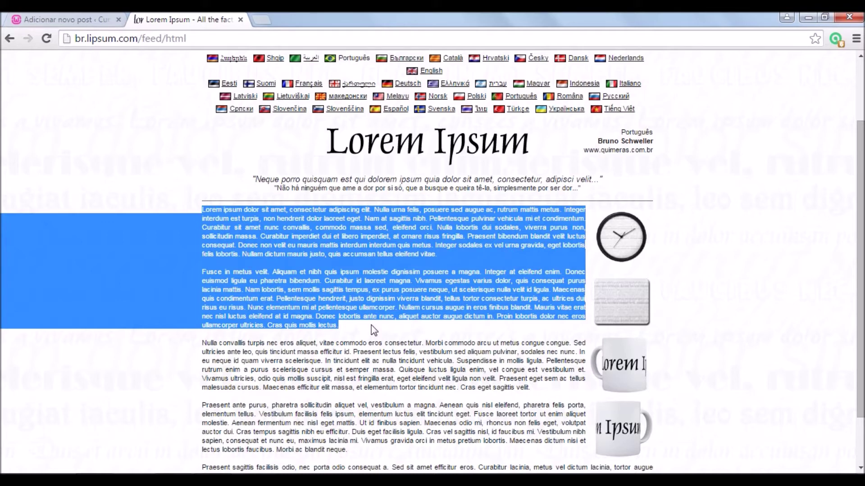
{"action": "left_click", "coordinate": [40, 19]}
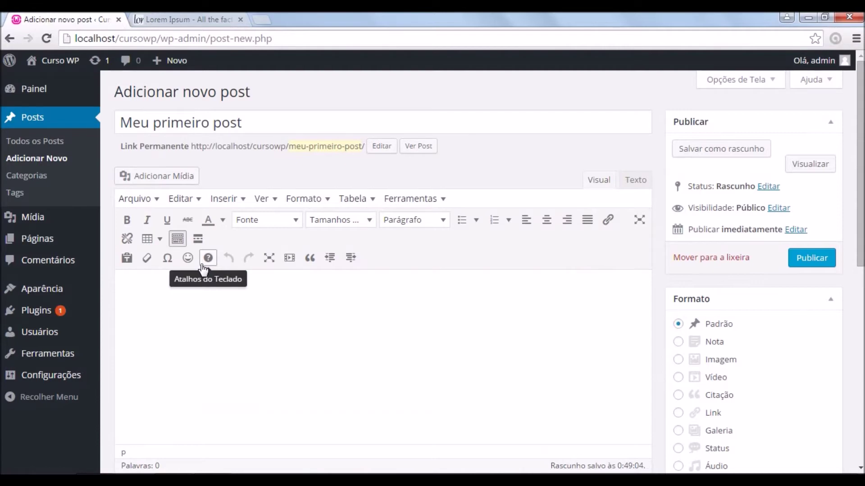
{"action": "key", "text": "ctrl+v"}
- Review the pasted body text and publish the post "Meu primeiro post"
{"action": "scroll", "coordinate": [219, 281], "scroll_direction": "up", "scroll_amount": 5}
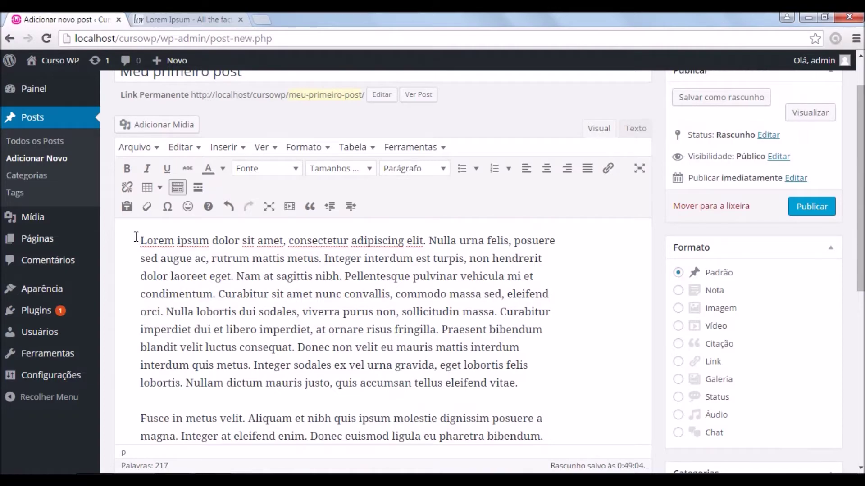
{"action": "scroll", "coordinate": [238, 301], "scroll_direction": "down", "scroll_amount": 6}
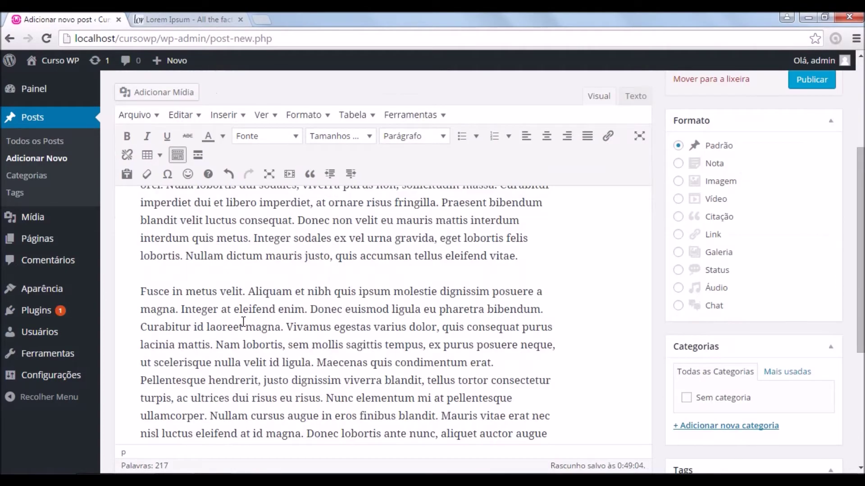
{"action": "scroll", "coordinate": [243, 321], "scroll_direction": "up", "scroll_amount": 4}
{"action": "scroll", "coordinate": [244, 322], "scroll_direction": "up", "scroll_amount": 3}
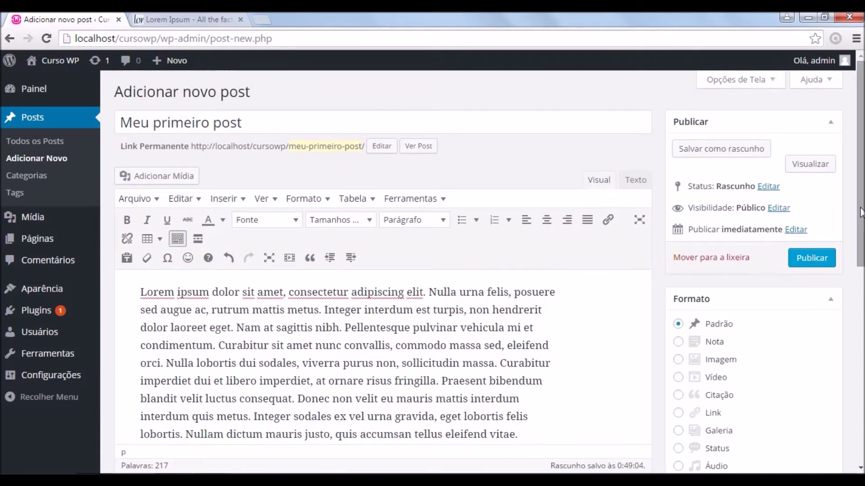
{"action": "mouse_move", "coordinate": [861, 212]}
{"action": "left_mouse_down"}
{"action": "mouse_move", "coordinate": [861, 232]}
{"action": "mouse_move", "coordinate": [861, 201]}
{"action": "left_mouse_up"}
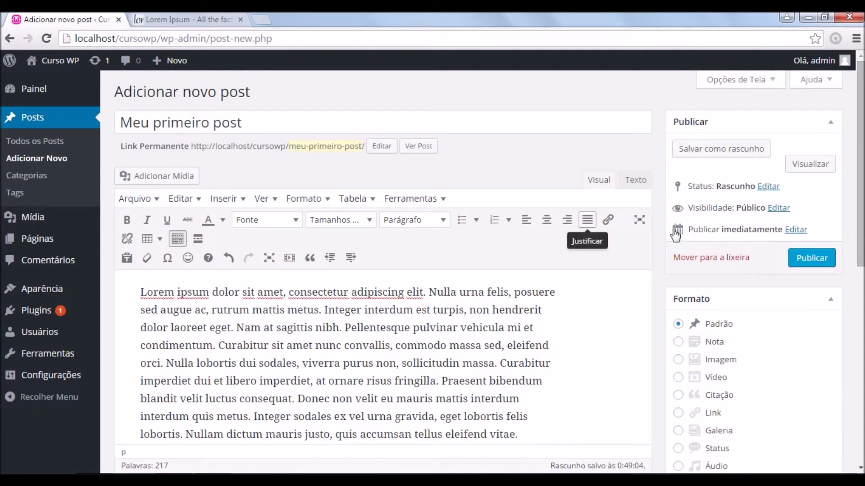
{"action": "left_click", "coordinate": [805, 266]}
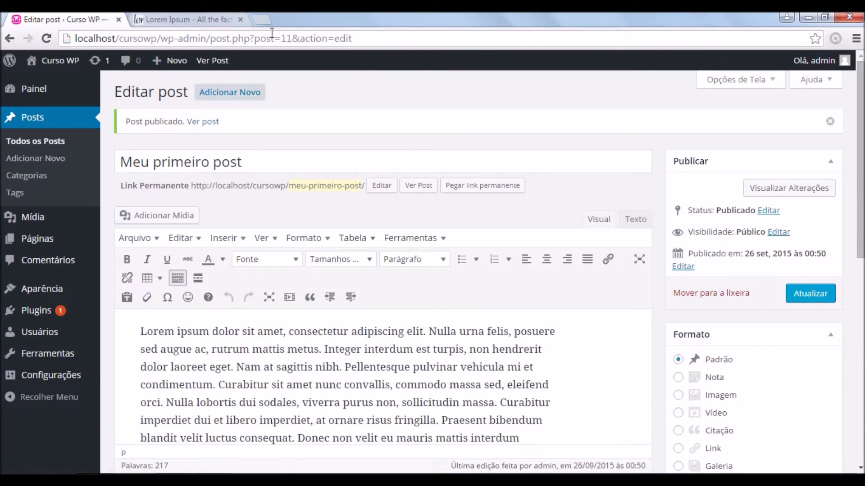
- Open localhost/cursowp in a new browser tab and look over the published posts on the home page
{"action": "left_click", "coordinate": [266, 20]}
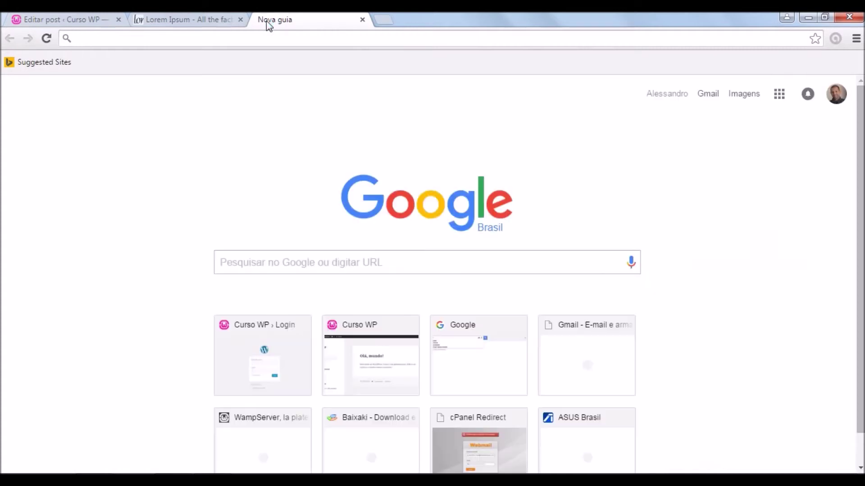
{"action": "type", "text": "localhost/cursowp"}
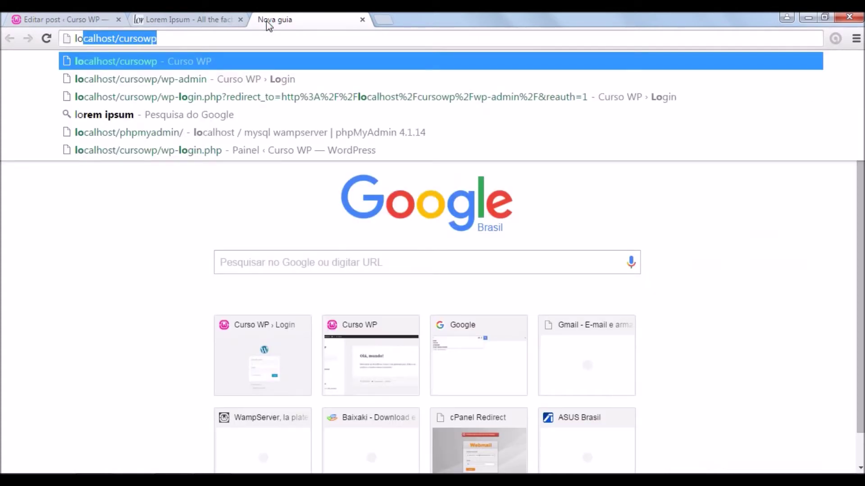
{"action": "key", "text": "Return"}
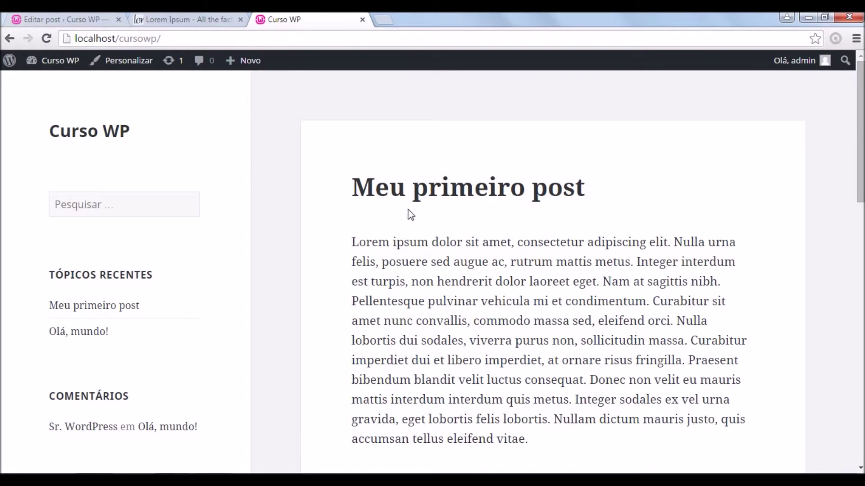
{"action": "scroll", "coordinate": [407, 201], "scroll_direction": "down", "scroll_amount": 2}
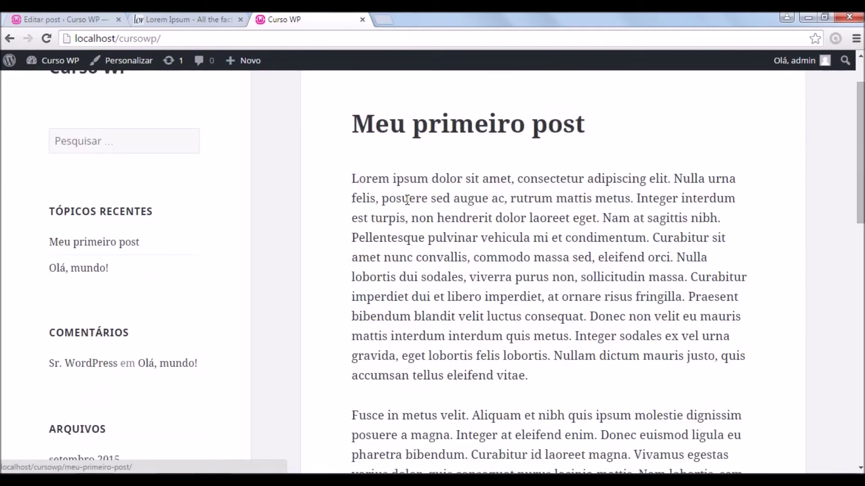
{"action": "scroll", "coordinate": [407, 201], "scroll_direction": "down", "scroll_amount": 15}
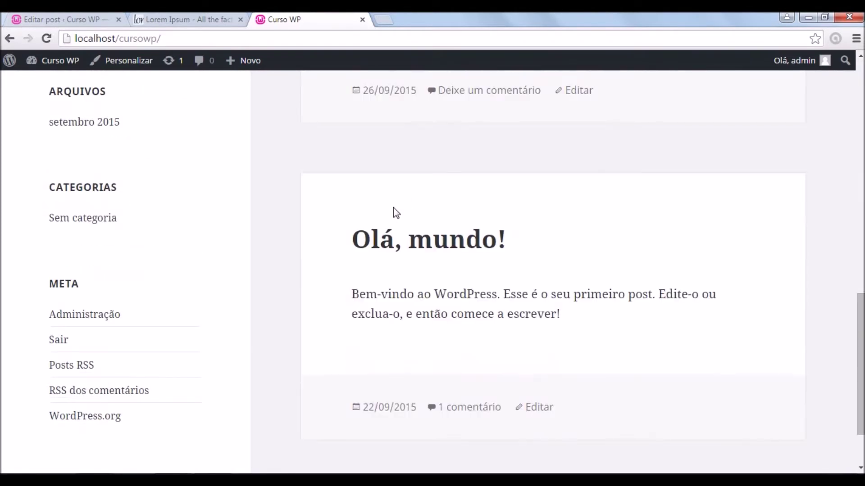
{"action": "scroll", "coordinate": [413, 241], "scroll_direction": "up", "scroll_amount": 10}
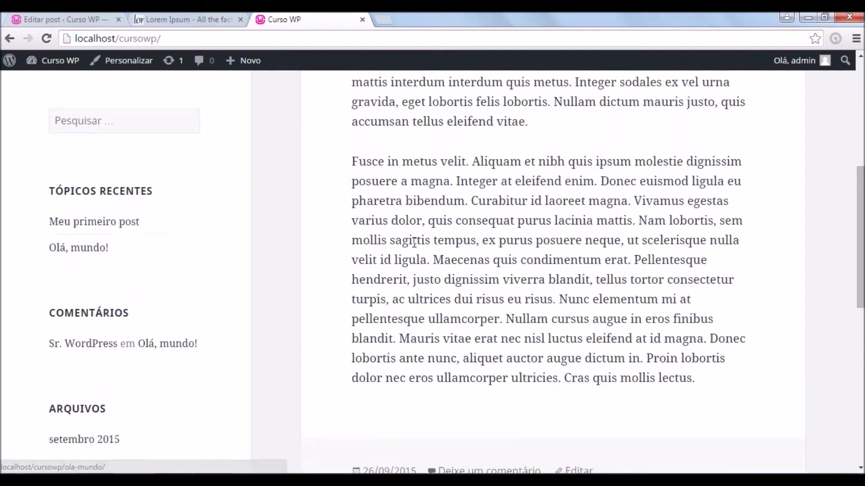
{"action": "scroll", "coordinate": [413, 242], "scroll_direction": "up", "scroll_amount": 8}
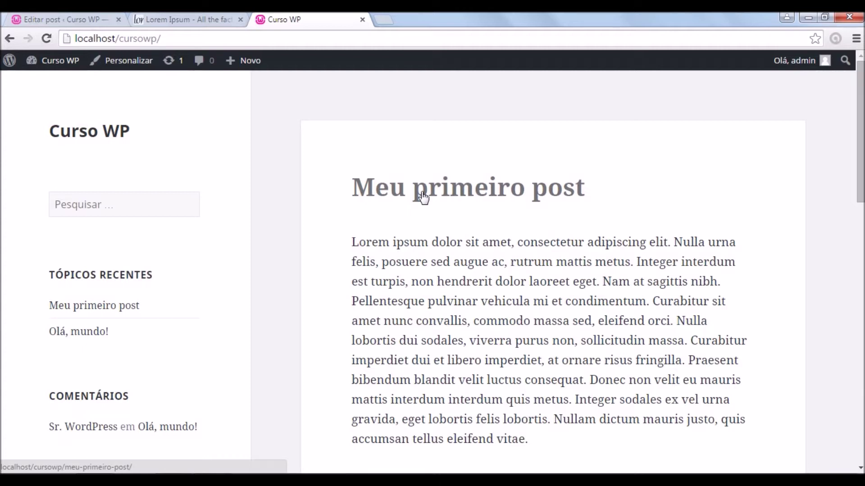
- Return to editing the published post and justify both paragraphs of its body text
{"action": "left_click", "coordinate": [164, 13]}
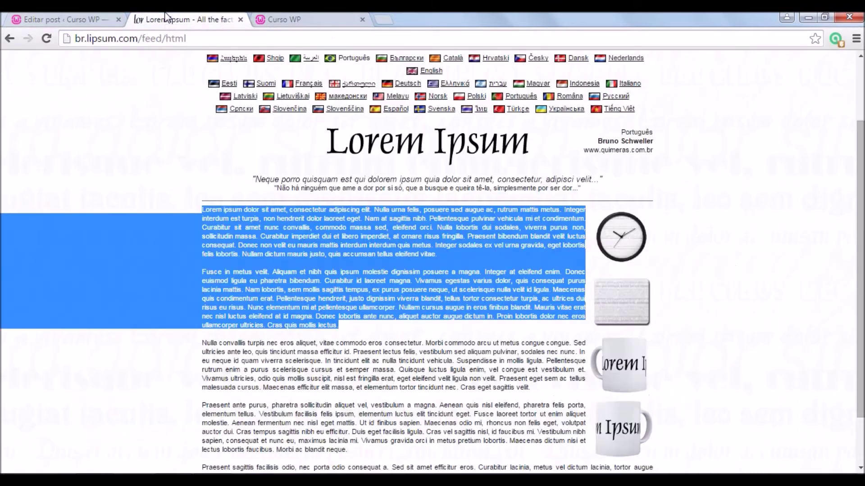
{"action": "left_click", "coordinate": [71, 16]}
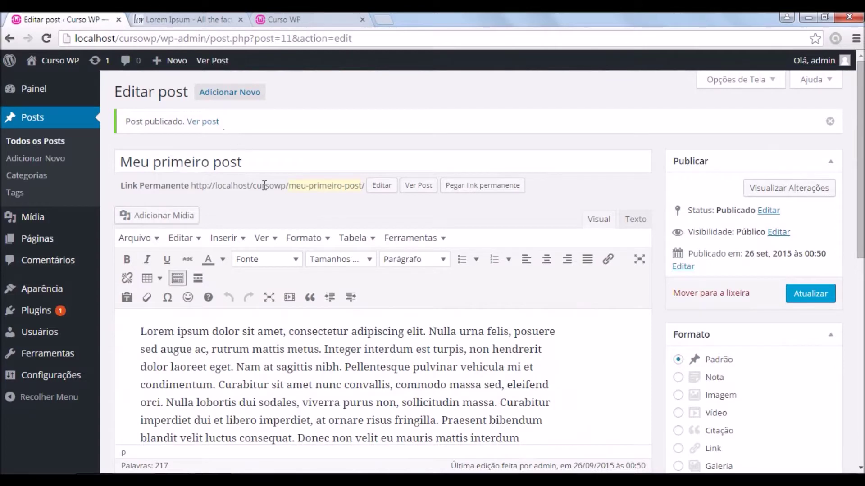
{"action": "scroll", "coordinate": [277, 223], "scroll_direction": "down", "scroll_amount": 2}
{"action": "scroll", "coordinate": [282, 226], "scroll_direction": "down", "scroll_amount": 1}
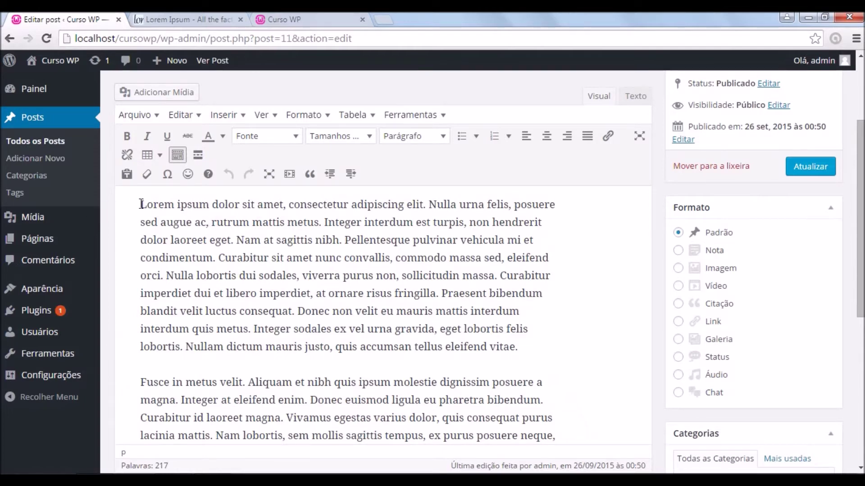
{"action": "left_click_drag", "start_coordinate": [141, 204], "coordinate": [552, 414]}
{"action": "scroll", "coordinate": [503, 419], "scroll_direction": "down", "scroll_amount": 3}
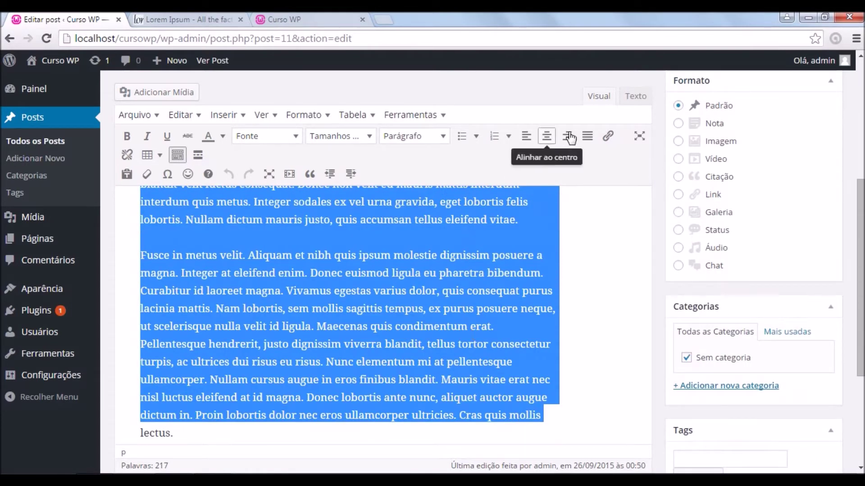
{"action": "left_click", "coordinate": [587, 136]}
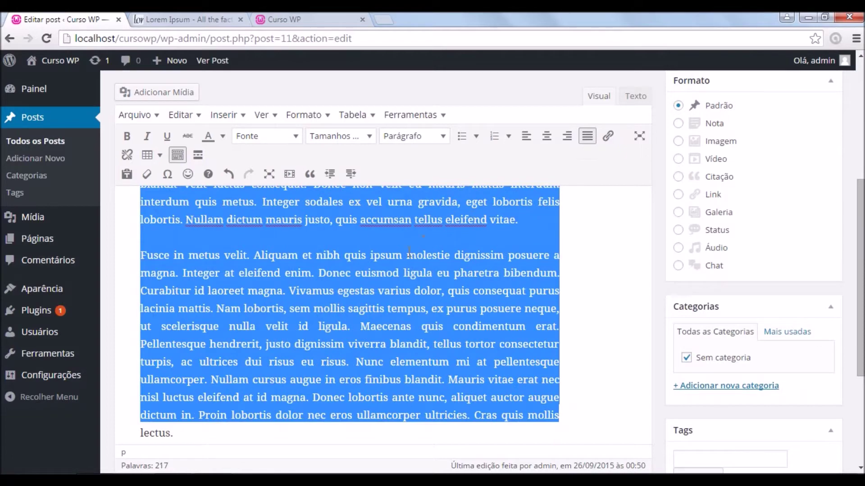
{"action": "left_click", "coordinate": [363, 233]}
- Make "Lorem ipsum dolor sit amet" bold and "rutrum mattis metus" italic in the first paragraph
{"action": "scroll", "coordinate": [363, 233], "scroll_direction": "up", "scroll_amount": 5}
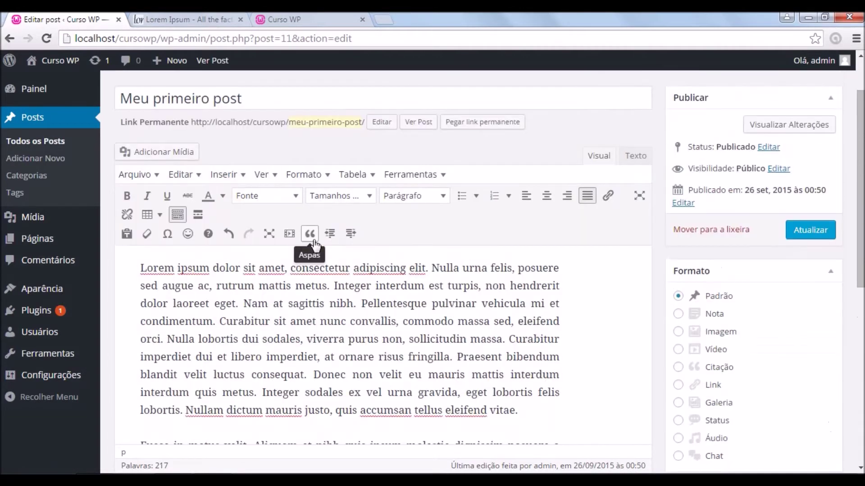
{"action": "left_click_drag", "start_coordinate": [139, 268], "coordinate": [286, 269]}
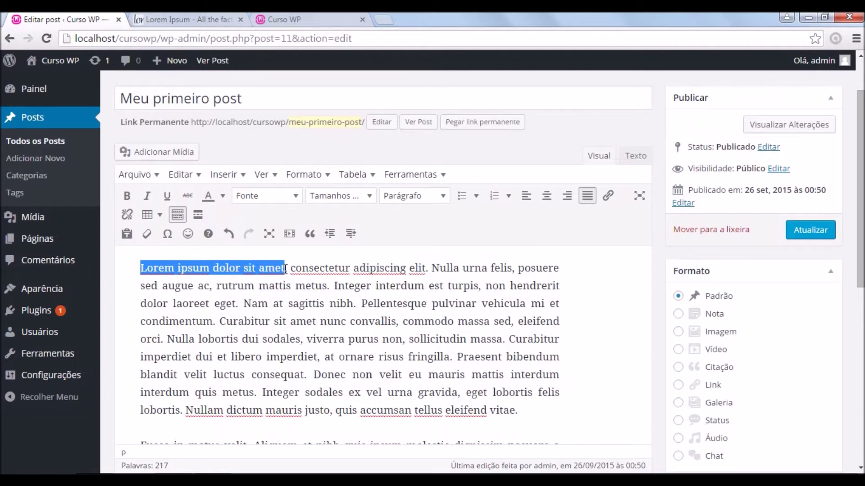
{"action": "left_click", "coordinate": [127, 195]}
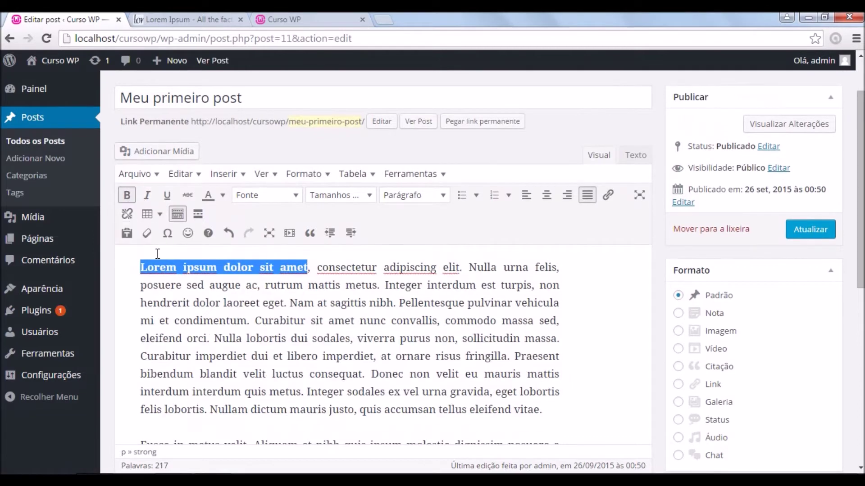
{"action": "left_click", "coordinate": [266, 285]}
{"action": "left_click_drag", "start_coordinate": [266, 285], "coordinate": [378, 287]}
{"action": "left_click", "coordinate": [147, 195]}
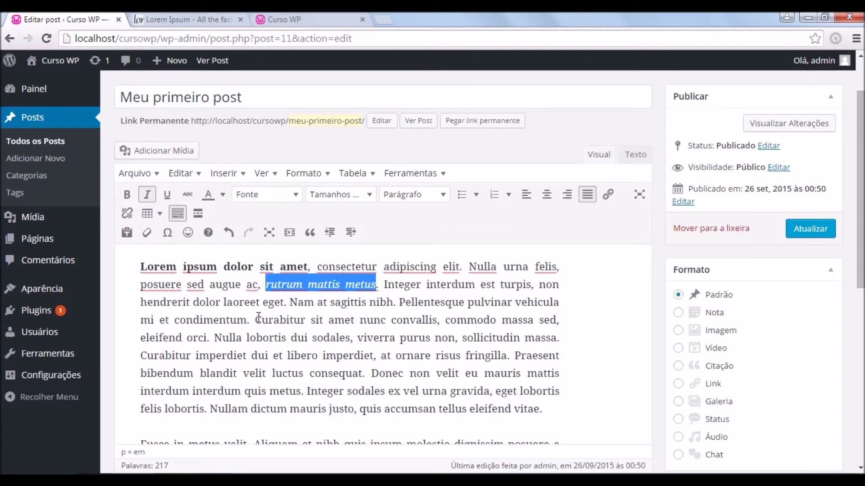
- Underline the phrase "Curabitur sit amet nunc convallis" in the first paragraph
{"action": "left_click_drag", "start_coordinate": [255, 320], "coordinate": [438, 320]}
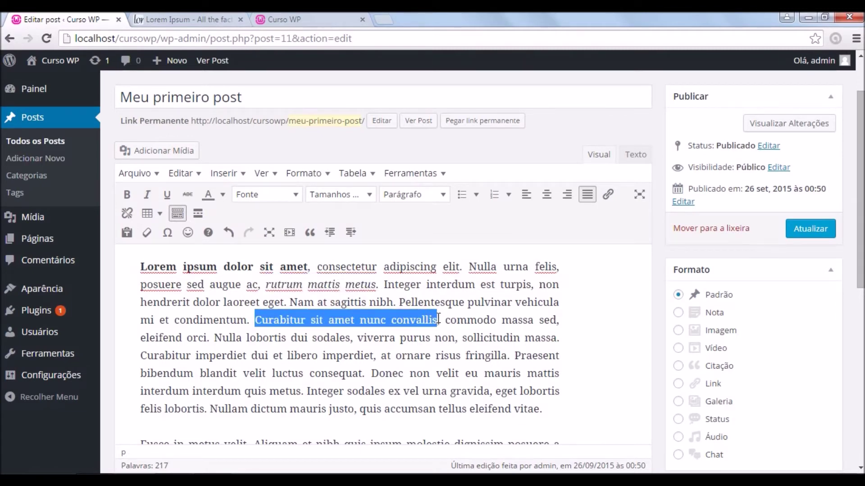
{"action": "left_click", "coordinate": [167, 198]}
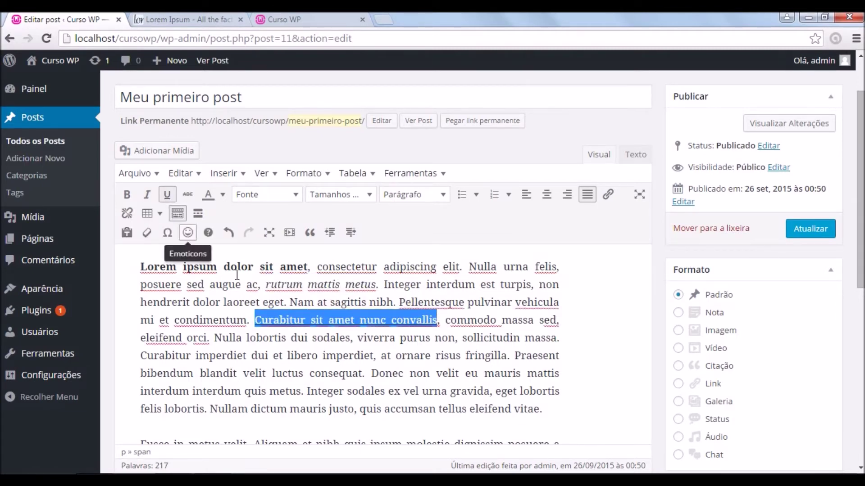
{"action": "left_click", "coordinate": [345, 302]}
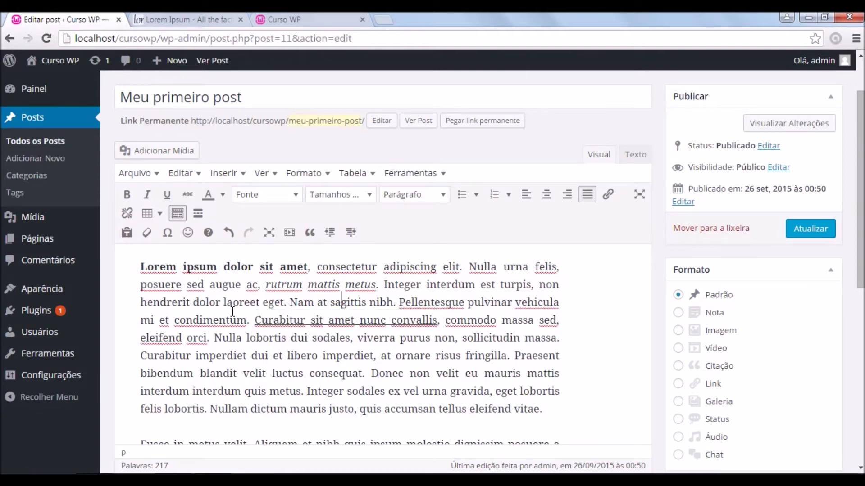
- Color the first paragraph's text from "Curabitur imperdiet dui" through "interdum quis metus." blue and update the post
{"action": "scroll", "coordinate": [341, 300], "scroll_direction": "down", "scroll_amount": 1}
{"action": "scroll", "coordinate": [326, 311], "scroll_direction": "up", "scroll_amount": 1}
{"action": "scroll", "coordinate": [192, 279], "scroll_direction": "down", "scroll_amount": 1}
{"action": "left_click_drag", "start_coordinate": [141, 293], "coordinate": [304, 333]}
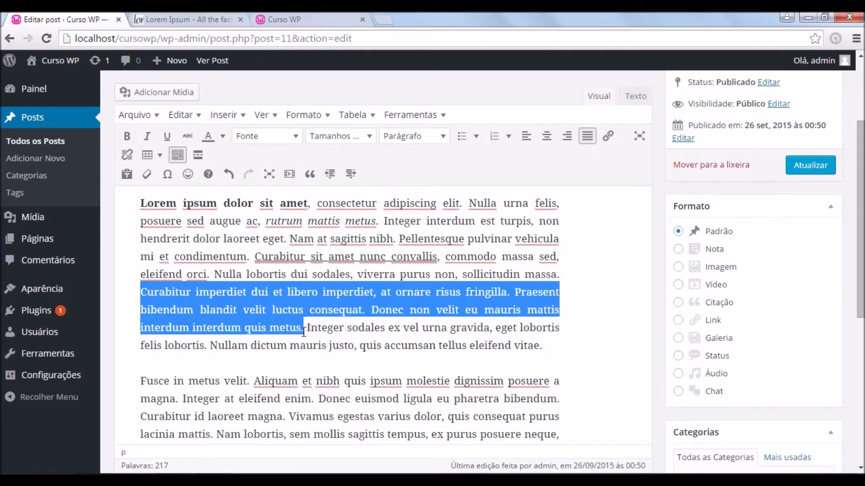
{"action": "left_click", "coordinate": [223, 137]}
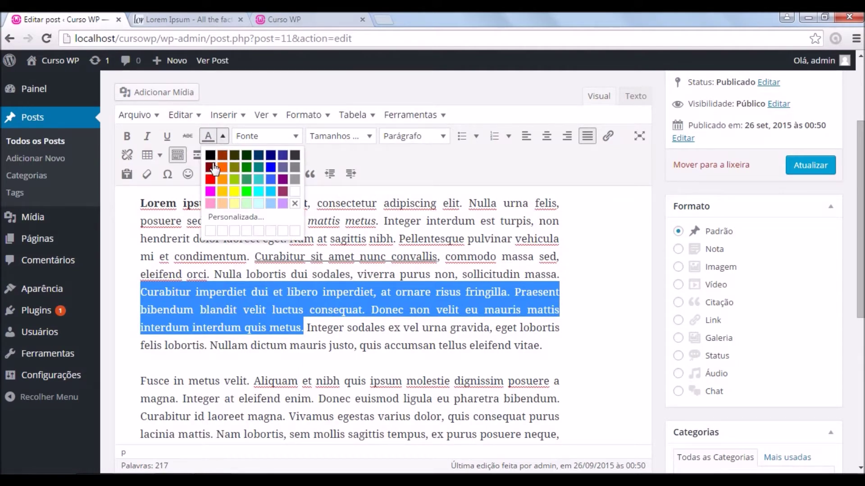
{"action": "left_click", "coordinate": [271, 169]}
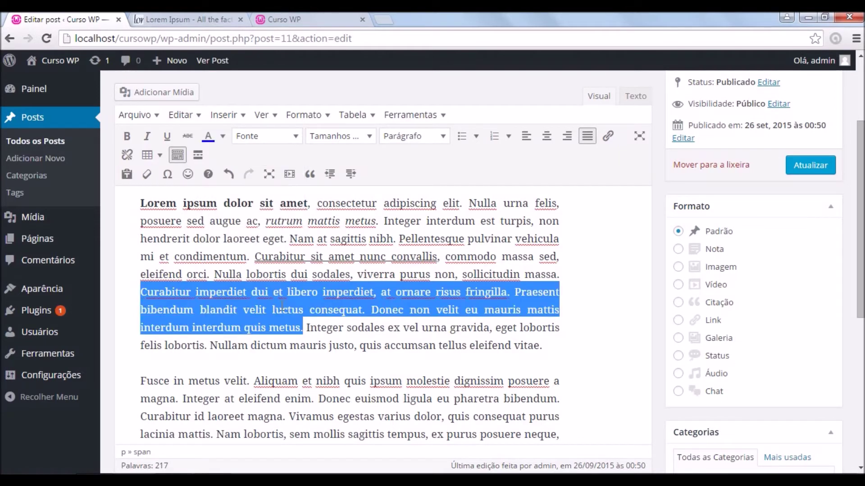
{"action": "left_click", "coordinate": [359, 341]}
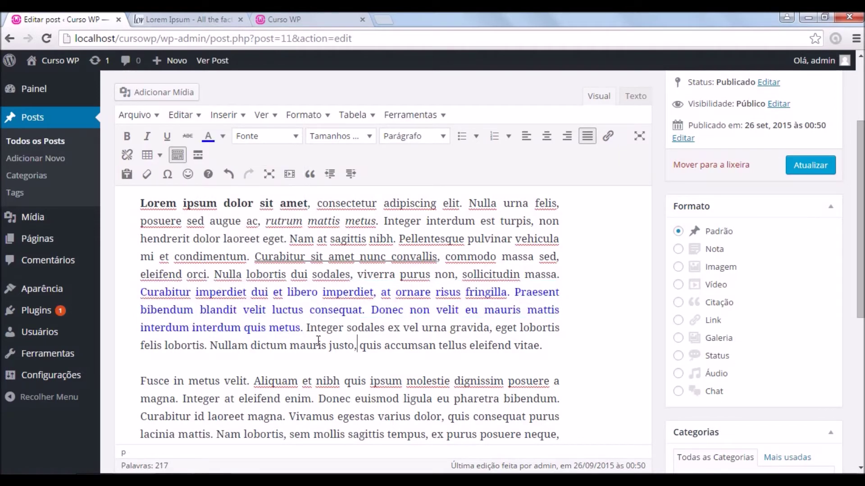
{"action": "left_click", "coordinate": [809, 172]}
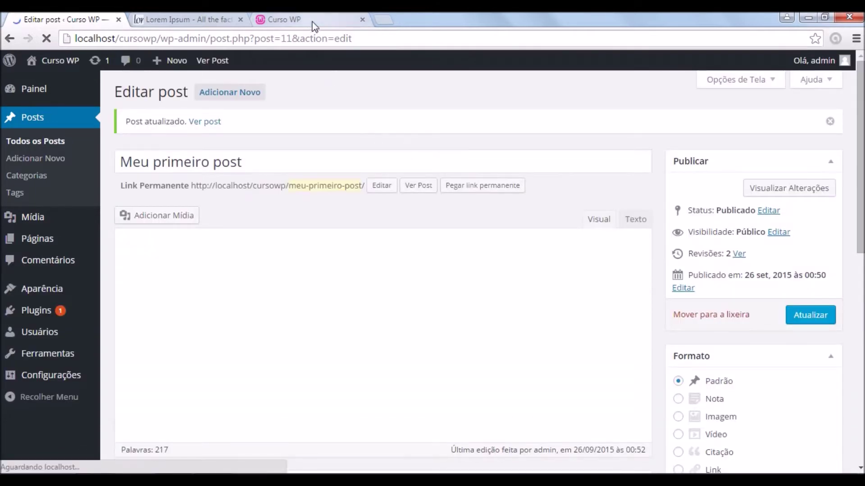
- Reload the site's home page and check the bold, italic and other text formatting in the first post
{"action": "left_click", "coordinate": [314, 23]}
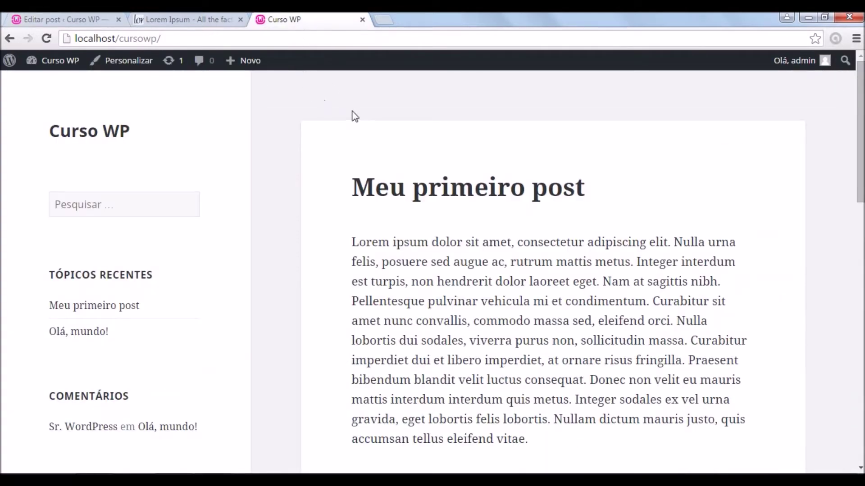
{"action": "left_click", "coordinate": [298, 37]}
{"action": "key", "text": "Return"}
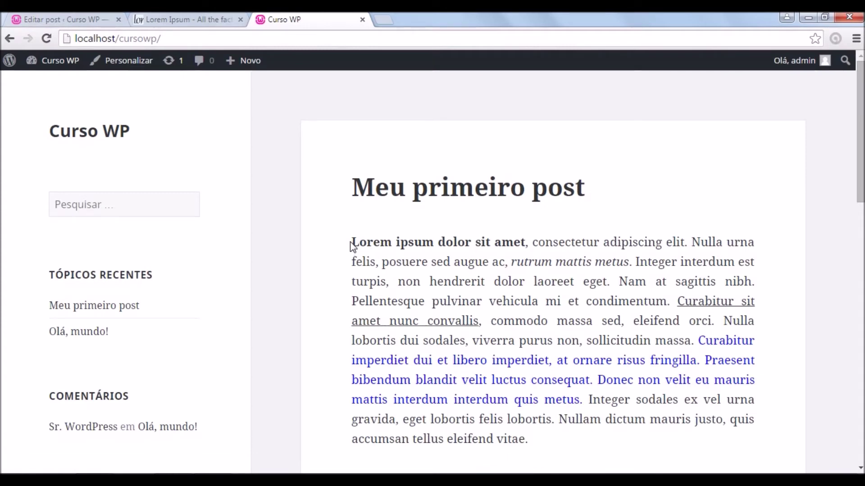
{"action": "left_click_drag", "start_coordinate": [353, 242], "coordinate": [526, 242]}
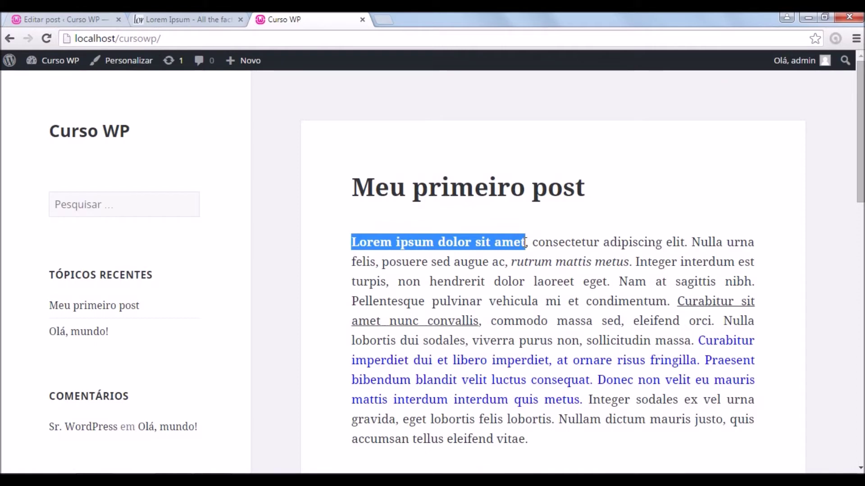
{"action": "left_click", "coordinate": [511, 261]}
{"action": "left_click_drag", "start_coordinate": [511, 261], "coordinate": [628, 262]}
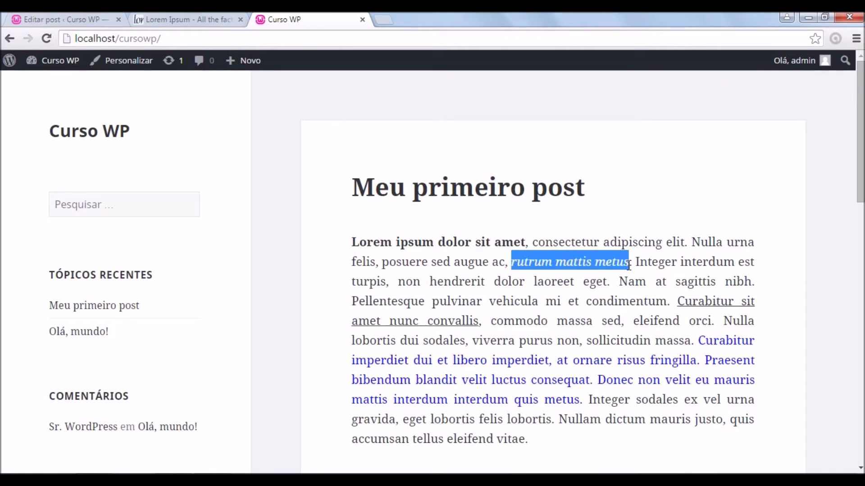
{"action": "left_click", "coordinate": [498, 369]}
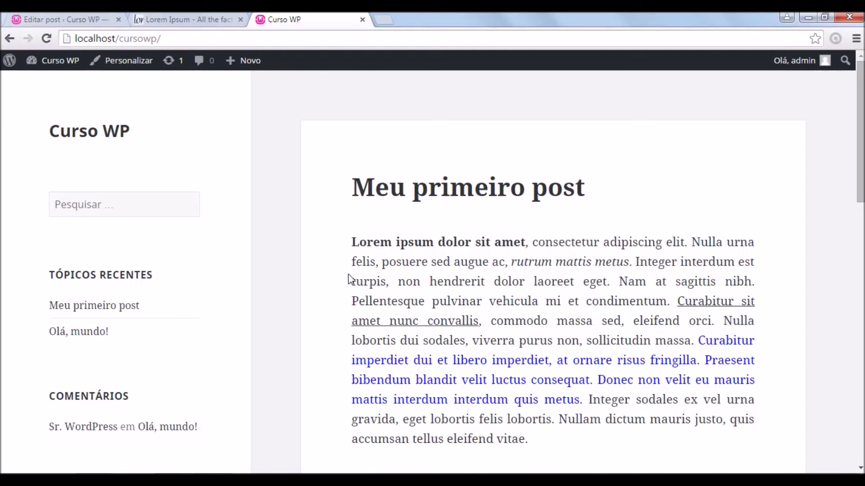
{"action": "left_click", "coordinate": [80, 15]}
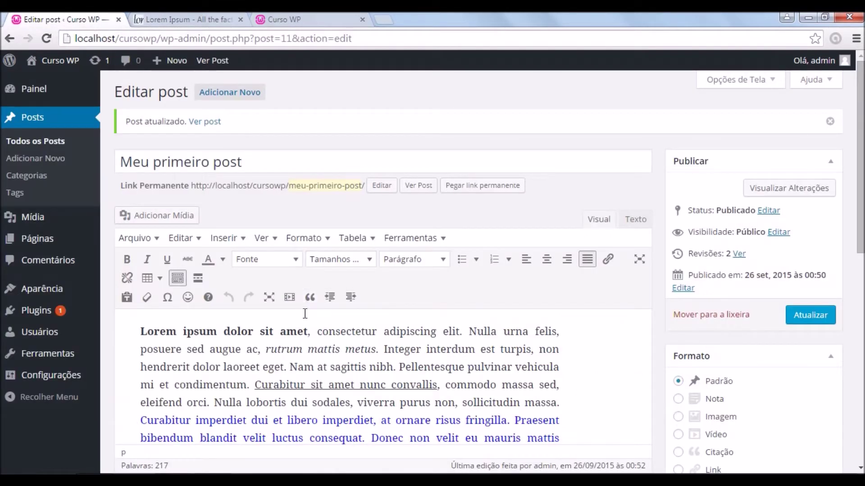
{"action": "scroll", "coordinate": [316, 323], "scroll_direction": "down", "scroll_amount": 1}
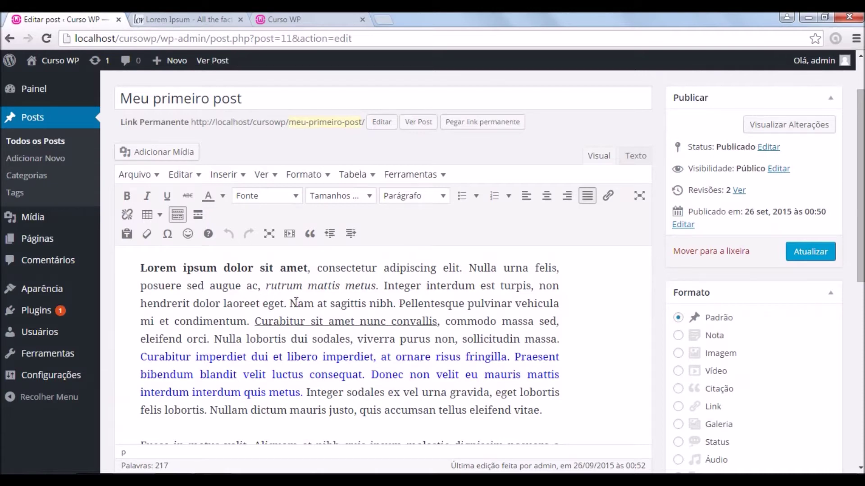
{"action": "left_click_drag", "start_coordinate": [290, 303], "coordinate": [394, 299]}
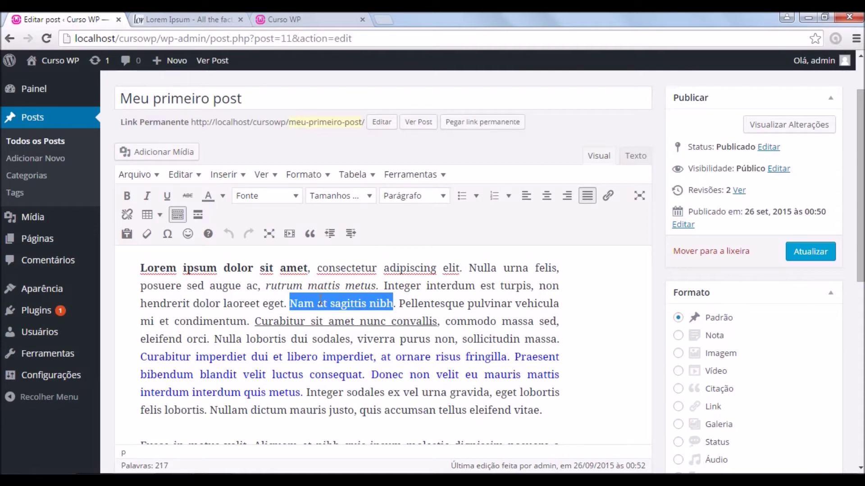
{"action": "left_click", "coordinate": [212, 18]}
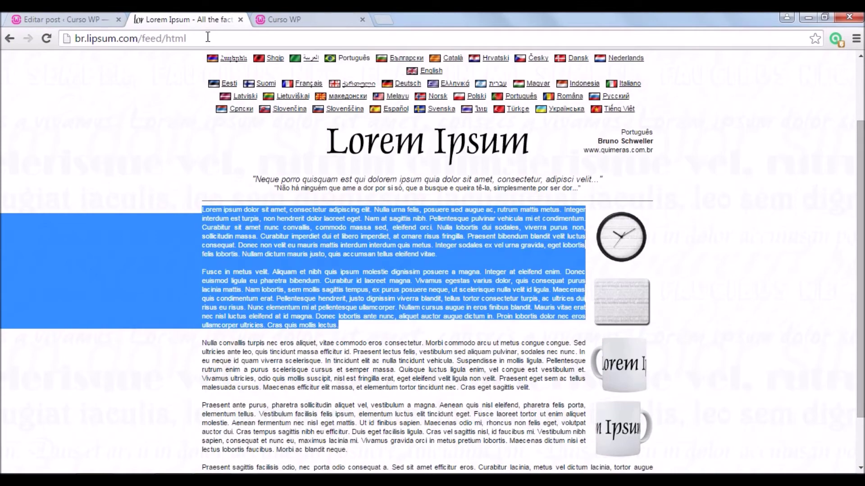
{"action": "left_click", "coordinate": [207, 37]}
{"action": "key", "text": "ctrl+c"}
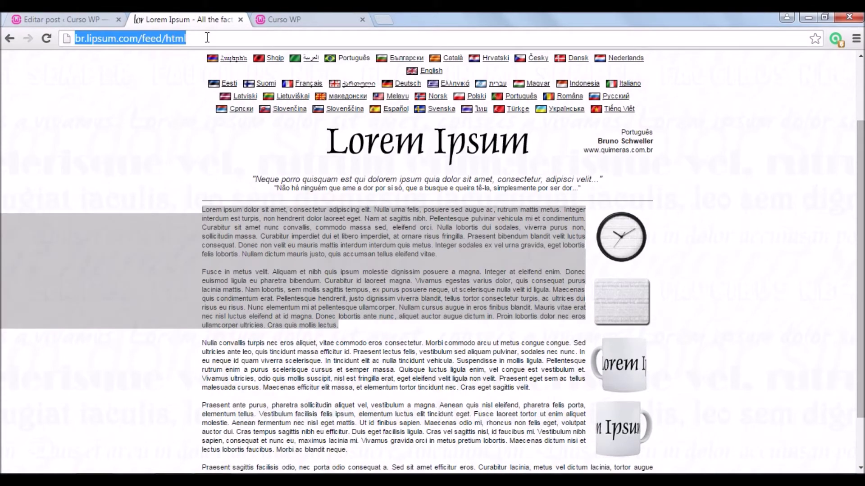
{"action": "left_click", "coordinate": [80, 19]}
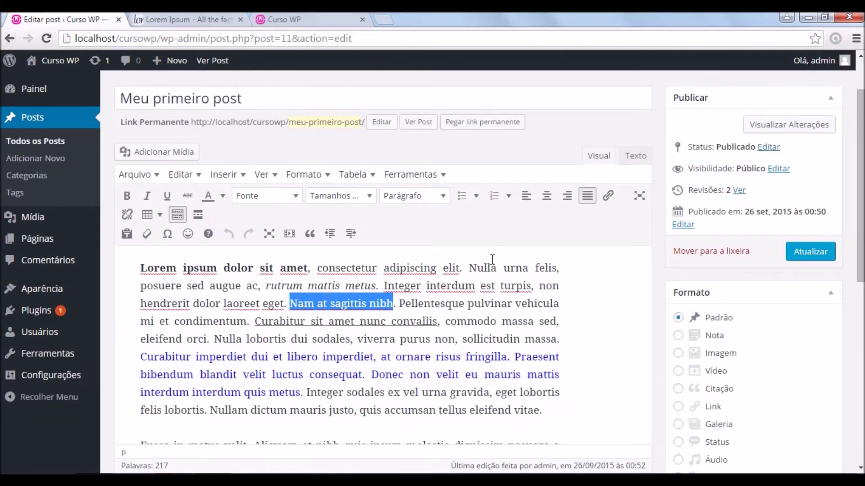
{"action": "left_click", "coordinate": [607, 195]}
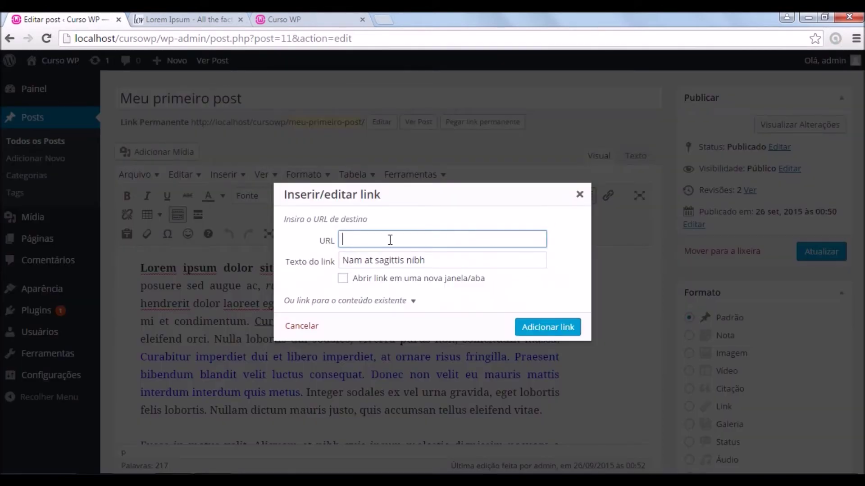
{"action": "key", "text": "ctrl+v"}
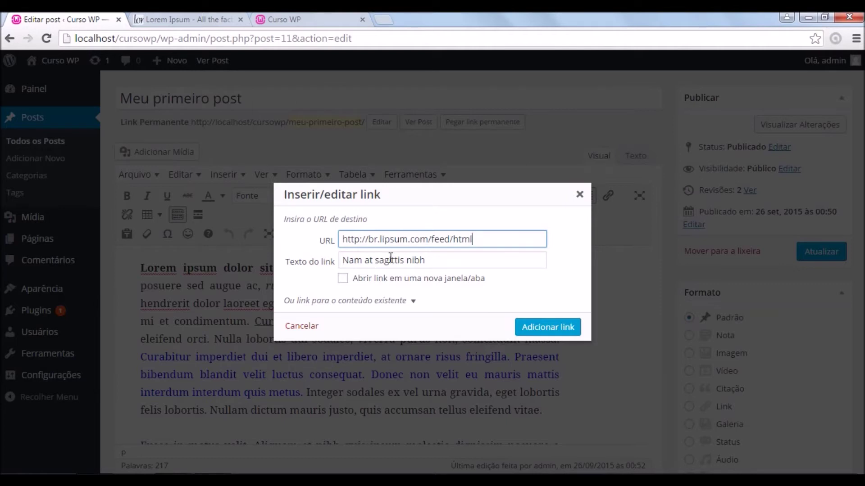
{"action": "left_click", "coordinate": [342, 278]}
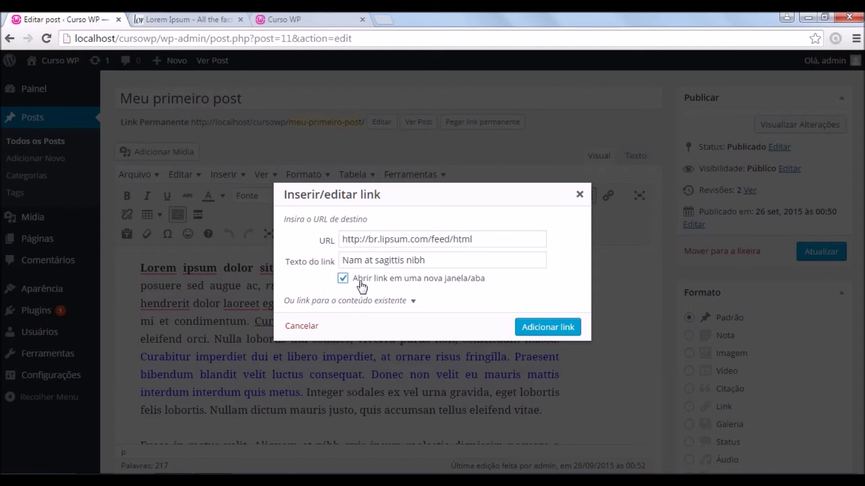
{"action": "left_click", "coordinate": [528, 330]}
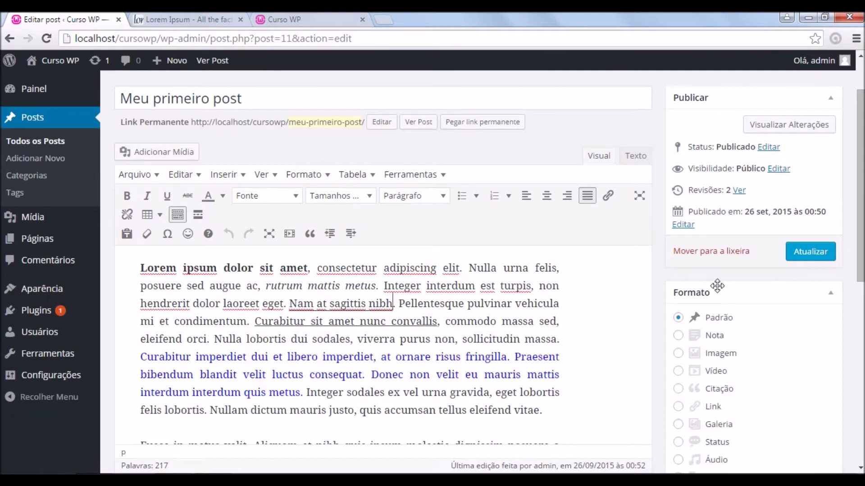
{"action": "left_click", "coordinate": [802, 254]}
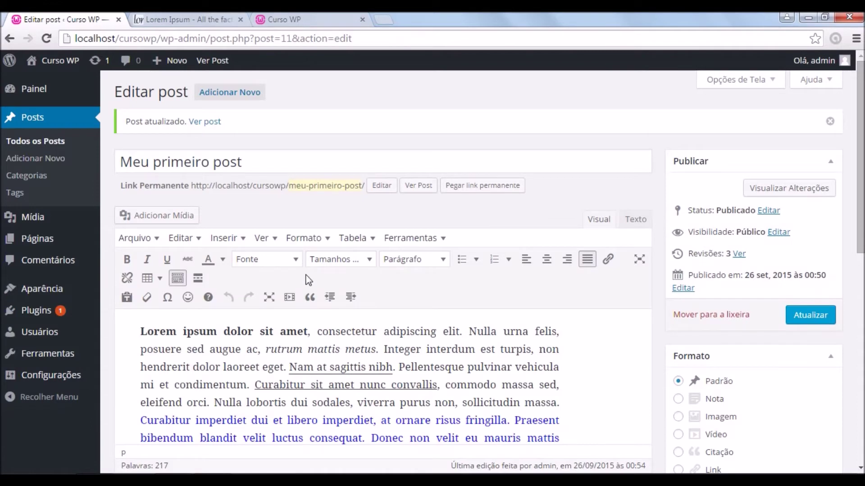
- Reload the site's home page and follow the "Nam at sagittis nibh" link in the post to test it
{"action": "scroll", "coordinate": [279, 283], "scroll_direction": "down", "scroll_amount": 4}
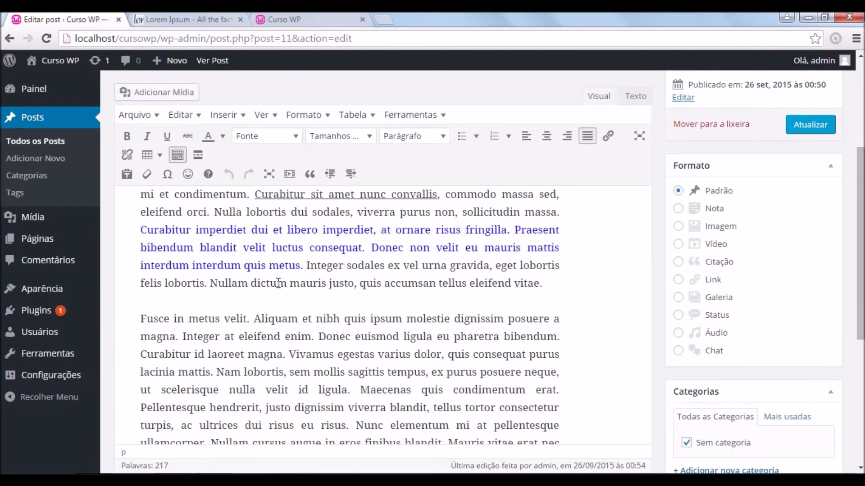
{"action": "scroll", "coordinate": [278, 283], "scroll_direction": "up", "scroll_amount": 1}
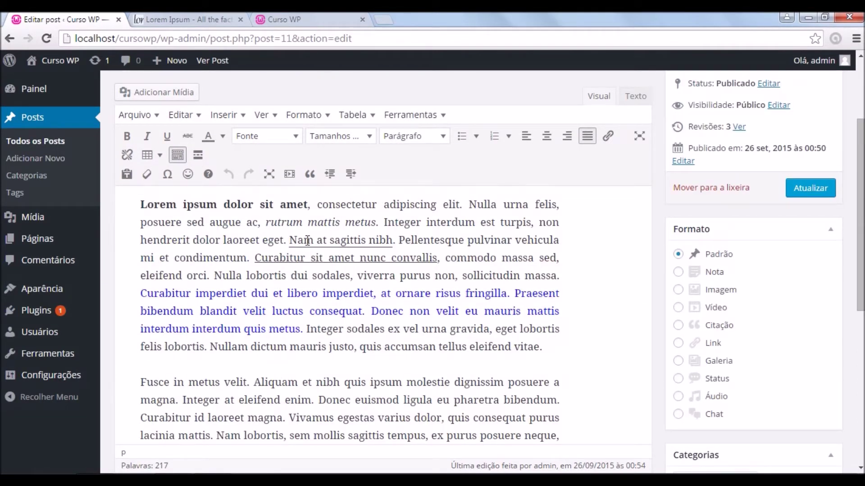
{"action": "left_click", "coordinate": [276, 20]}
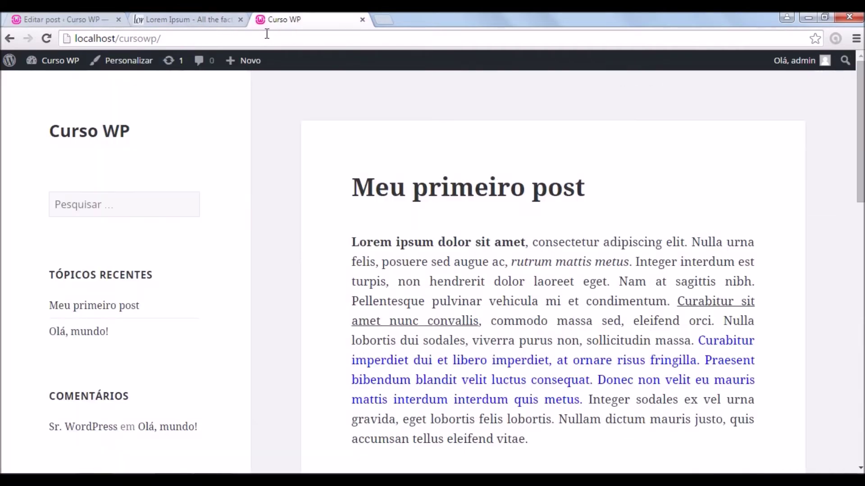
{"action": "left_click", "coordinate": [267, 33]}
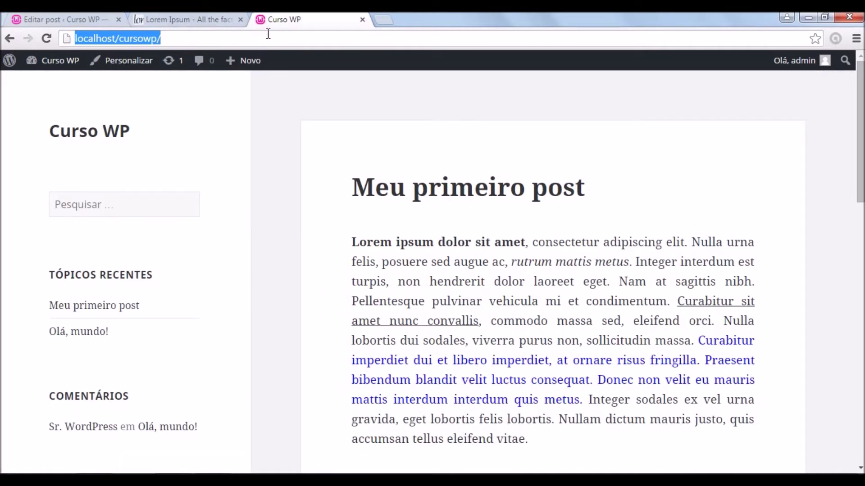
{"action": "key", "text": "Return"}
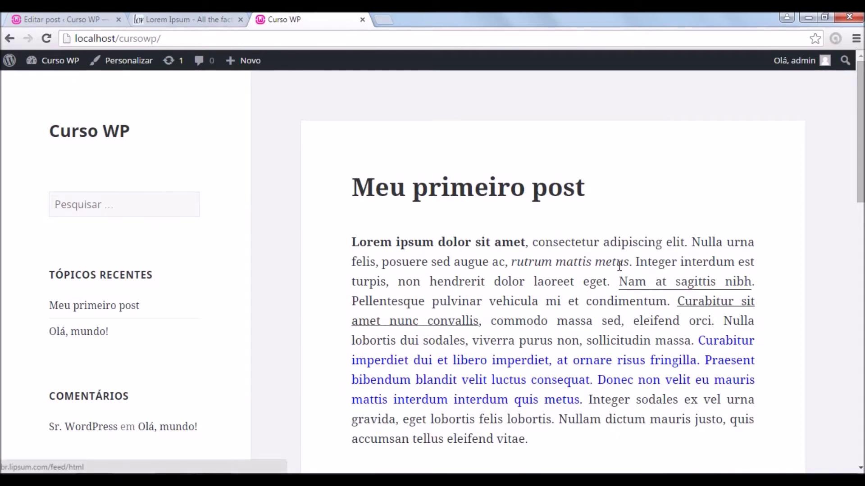
{"action": "left_click", "coordinate": [648, 289]}
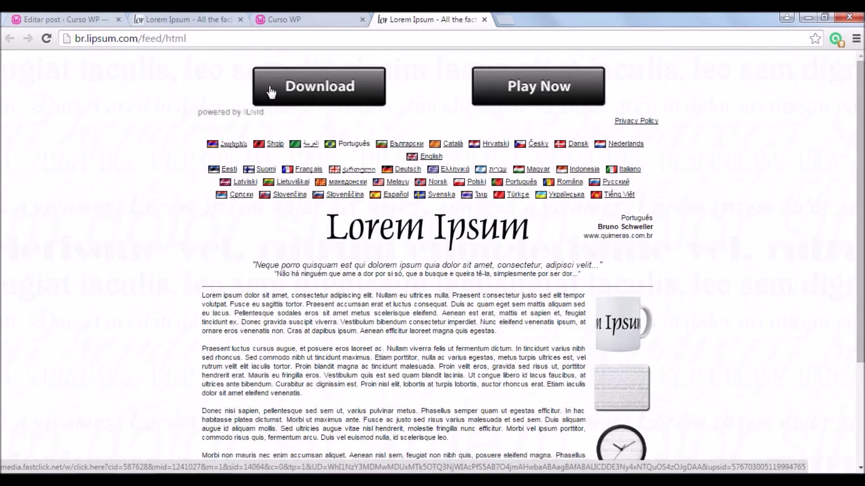
- Look over the post in the editor and examine how much of its text the site's home page displays
{"action": "left_click", "coordinate": [59, 20]}
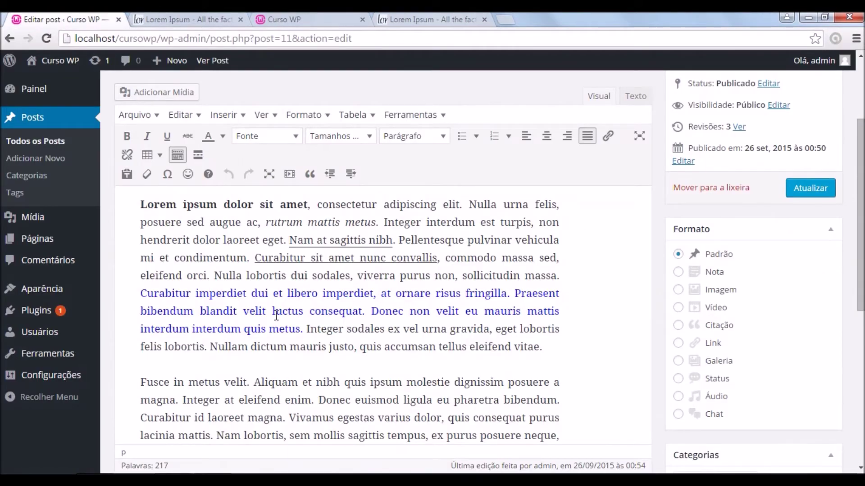
{"action": "scroll", "coordinate": [276, 315], "scroll_direction": "up", "scroll_amount": 2}
{"action": "scroll", "coordinate": [259, 306], "scroll_direction": "down", "scroll_amount": 2}
{"action": "left_click", "coordinate": [298, 16]}
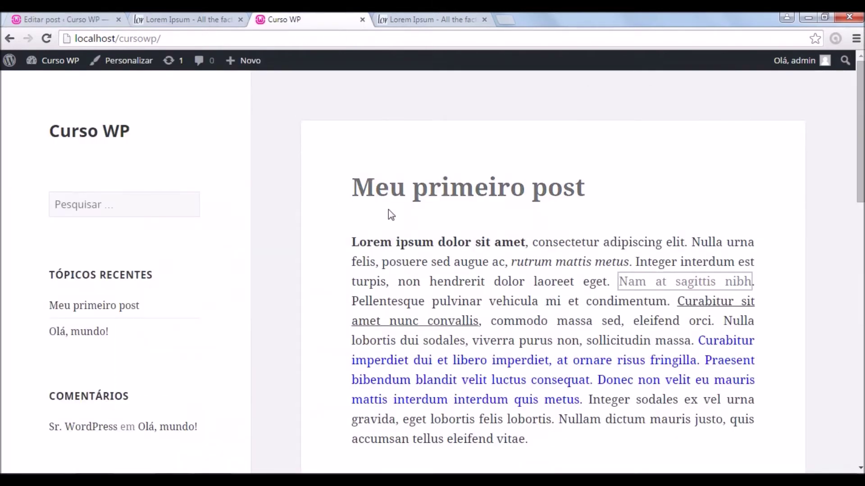
{"action": "scroll", "coordinate": [367, 195], "scroll_direction": "down", "scroll_amount": 7}
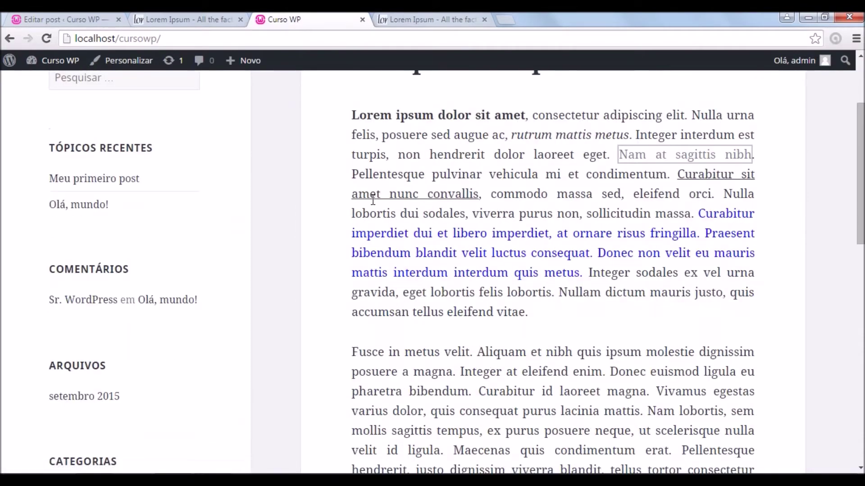
{"action": "scroll", "coordinate": [373, 200], "scroll_direction": "up", "scroll_amount": 4}
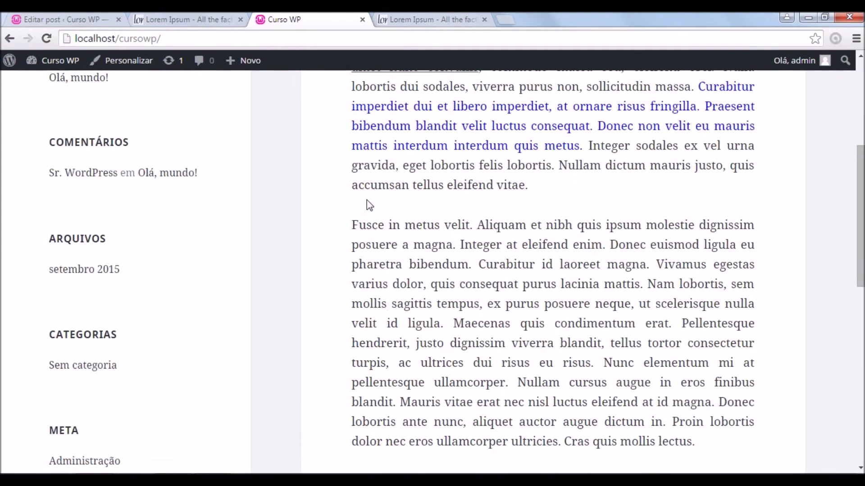
{"action": "scroll", "coordinate": [367, 202], "scroll_direction": "down", "scroll_amount": 1}
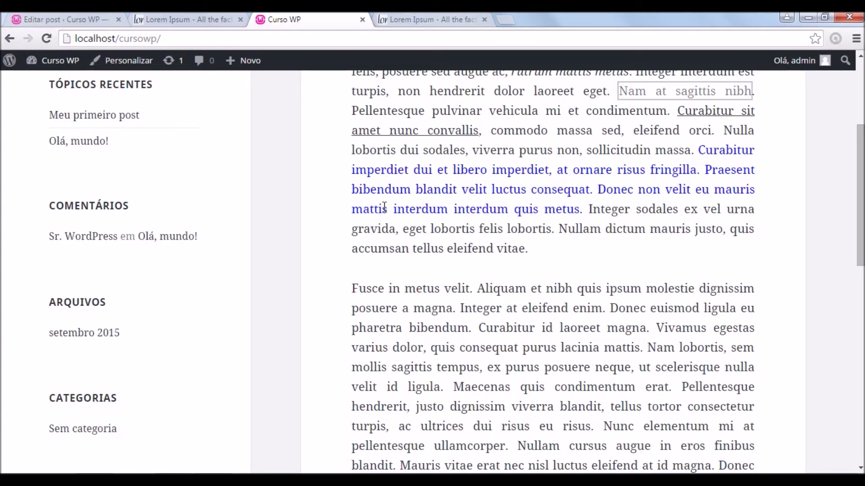
- Split the first paragraph before "Curabitur imperdiet dui" in the post editor and insert a Read More tag at the break
{"action": "left_click", "coordinate": [95, 19]}
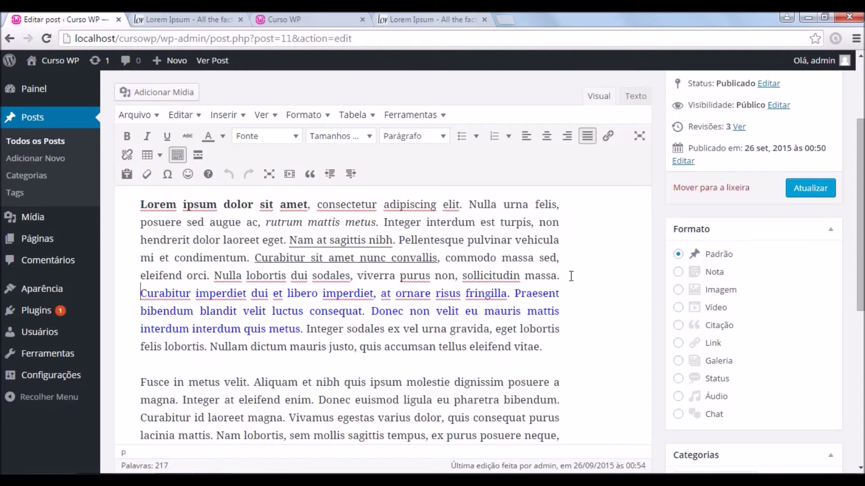
{"action": "key", "text": "Return"}
{"action": "left_click", "coordinate": [561, 259]}
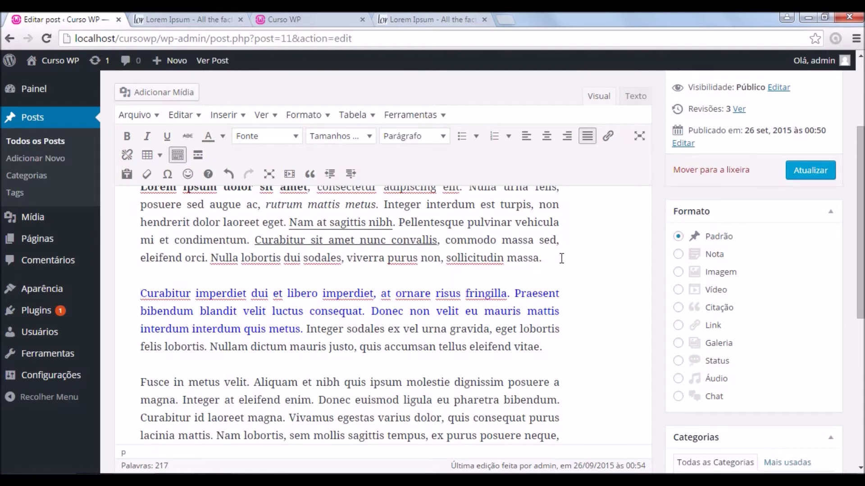
{"action": "left_click_drag", "start_coordinate": [141, 294], "coordinate": [176, 357]}
{"action": "left_click", "coordinate": [171, 275]}
{"action": "left_click", "coordinate": [562, 258]}
{"action": "left_click", "coordinate": [200, 157]}
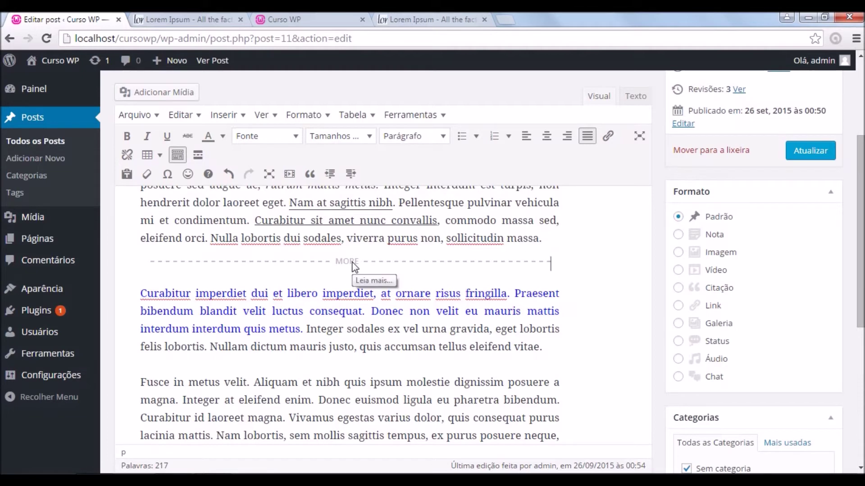
- Update the post with its Read More break and reload the site's home page
{"action": "left_click", "coordinate": [806, 152]}
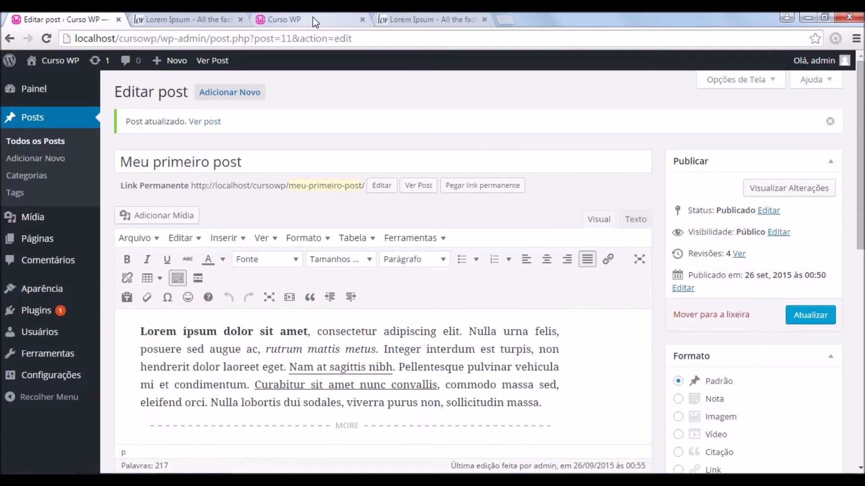
{"action": "left_click", "coordinate": [313, 17]}
{"action": "left_click", "coordinate": [345, 36]}
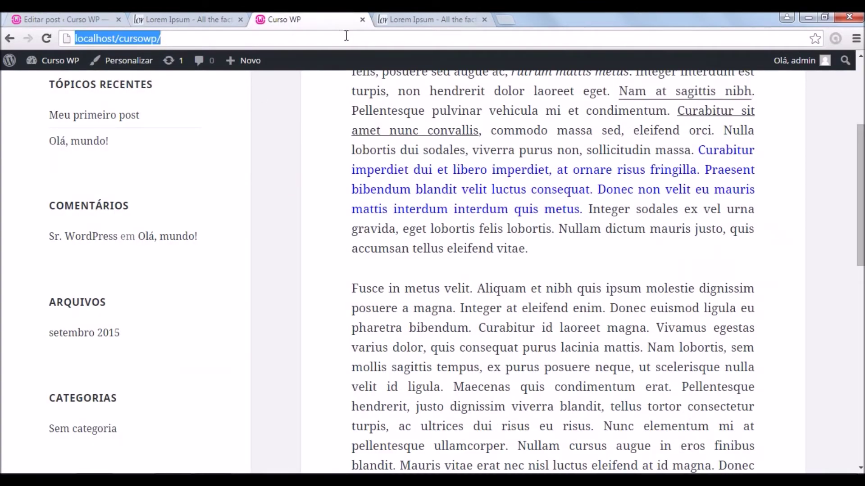
{"action": "key", "text": "Return"}
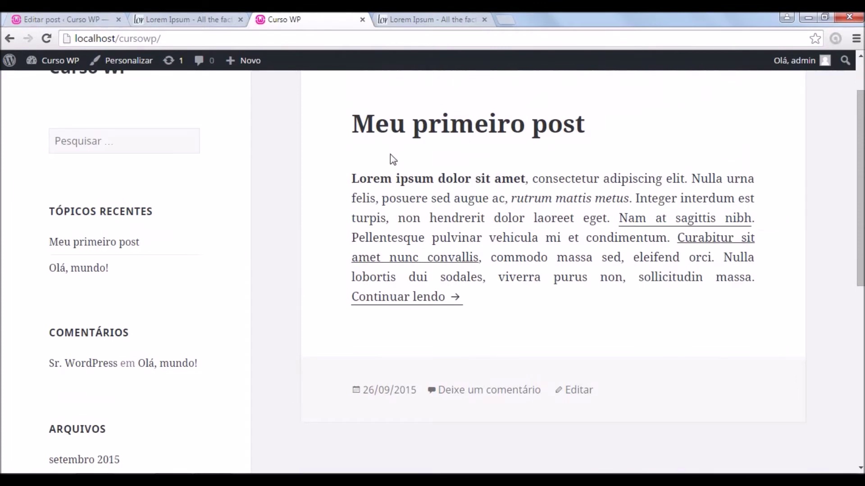
- Examine how the home page shows the shortened "Meu primeiro post" with its "Continuar lendo" link and the post below it
{"action": "scroll", "coordinate": [389, 153], "scroll_direction": "up", "scroll_amount": 1}
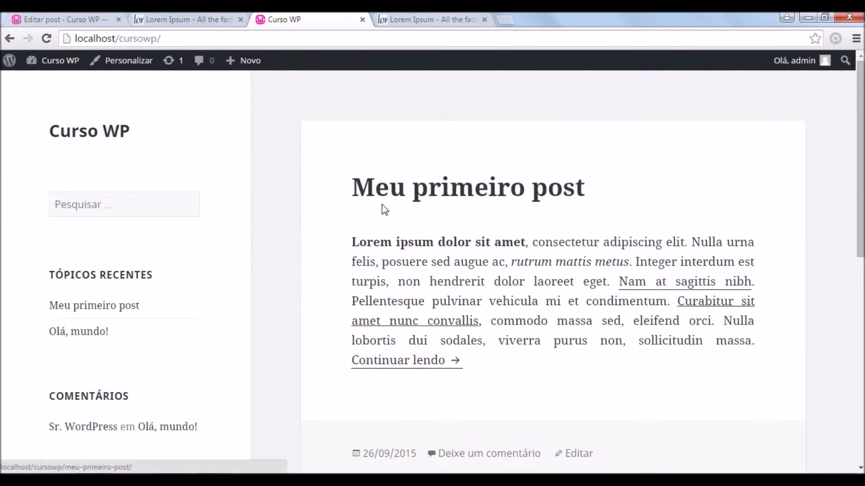
{"action": "scroll", "coordinate": [384, 209], "scroll_direction": "down", "scroll_amount": 1}
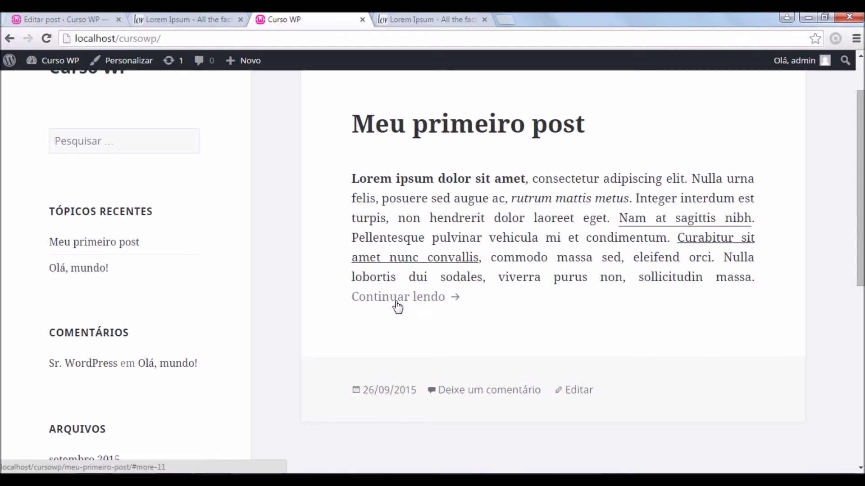
{"action": "scroll", "coordinate": [397, 308], "scroll_direction": "down", "scroll_amount": 1}
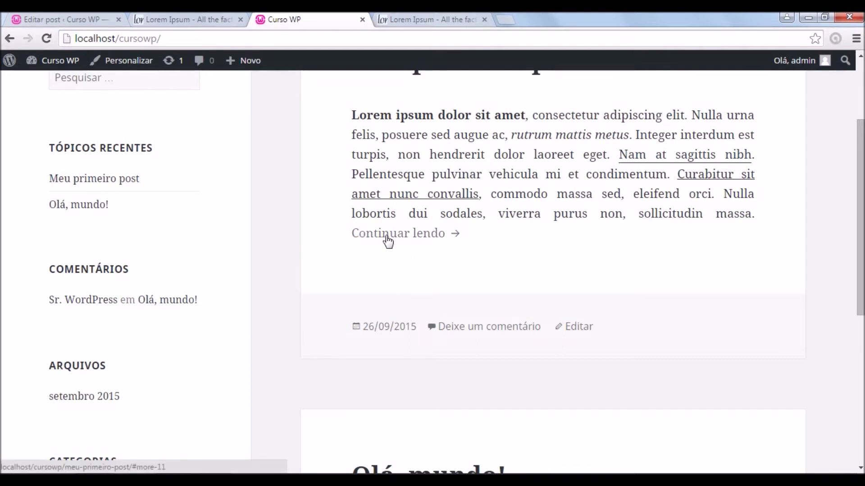
{"action": "scroll", "coordinate": [386, 236], "scroll_direction": "down", "scroll_amount": 7}
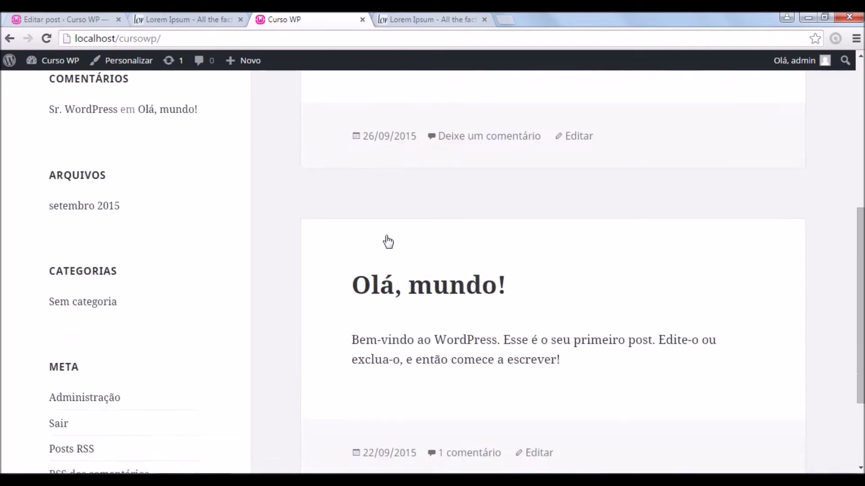
{"action": "scroll", "coordinate": [386, 236], "scroll_direction": "up", "scroll_amount": 7}
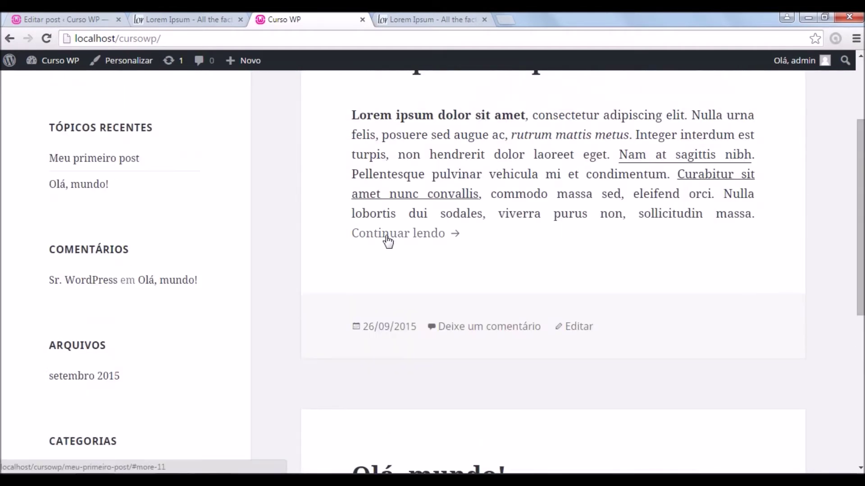
{"action": "scroll", "coordinate": [333, 157], "scroll_direction": "up", "scroll_amount": 2}
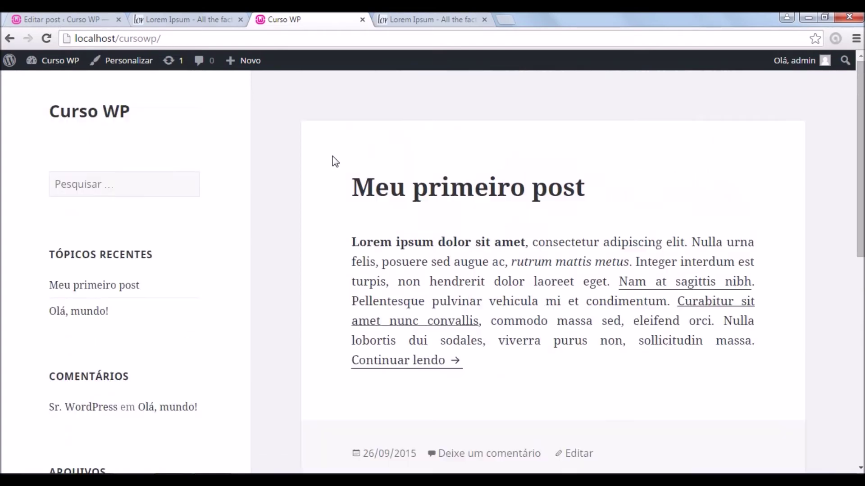
{"action": "scroll", "coordinate": [335, 162], "scroll_direction": "down", "scroll_amount": 5}
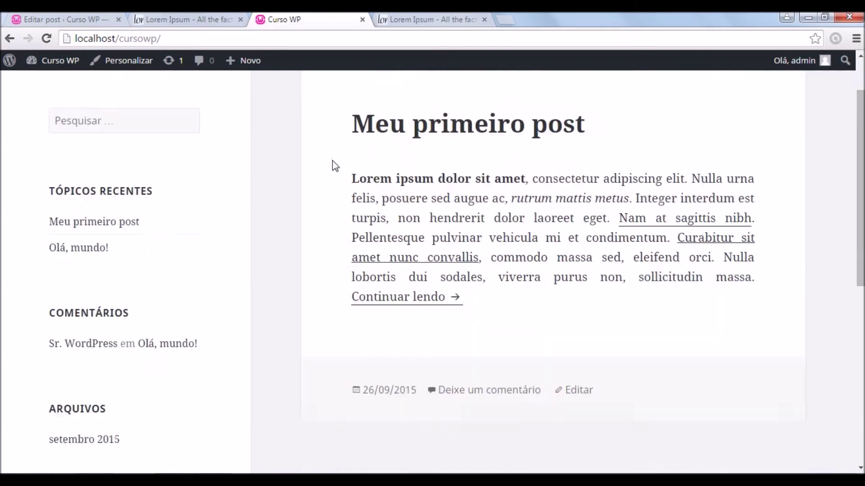
{"action": "scroll", "coordinate": [336, 167], "scroll_direction": "down", "scroll_amount": 3}
{"action": "scroll", "coordinate": [335, 167], "scroll_direction": "up", "scroll_amount": 4}
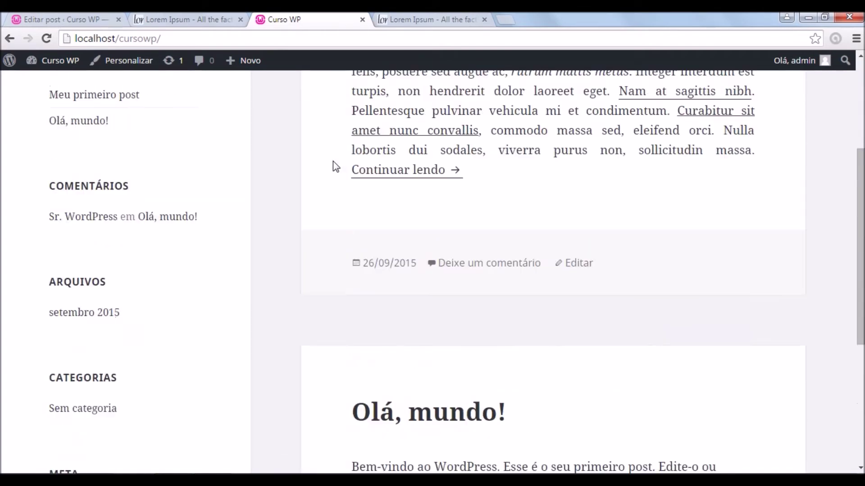
{"action": "scroll", "coordinate": [334, 166], "scroll_direction": "up", "scroll_amount": 4}
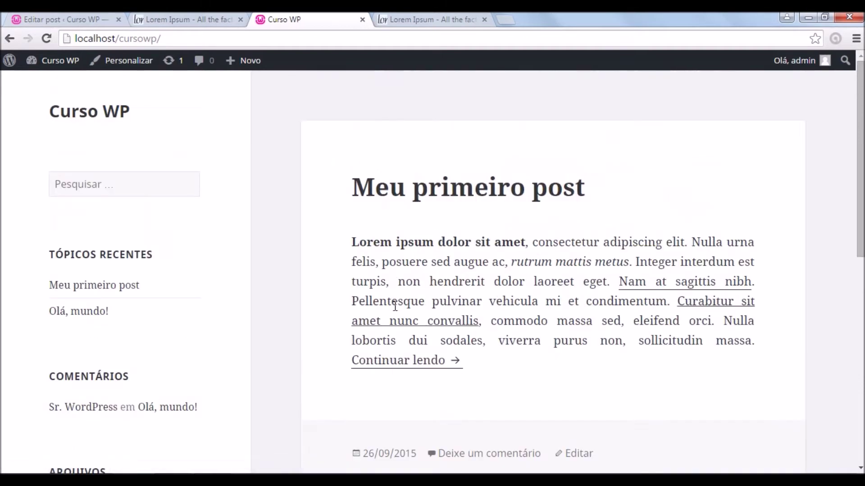
- Follow the "Continuar lendo" link of "Meu primeiro post" and read through the full post page
{"action": "left_click", "coordinate": [410, 361]}
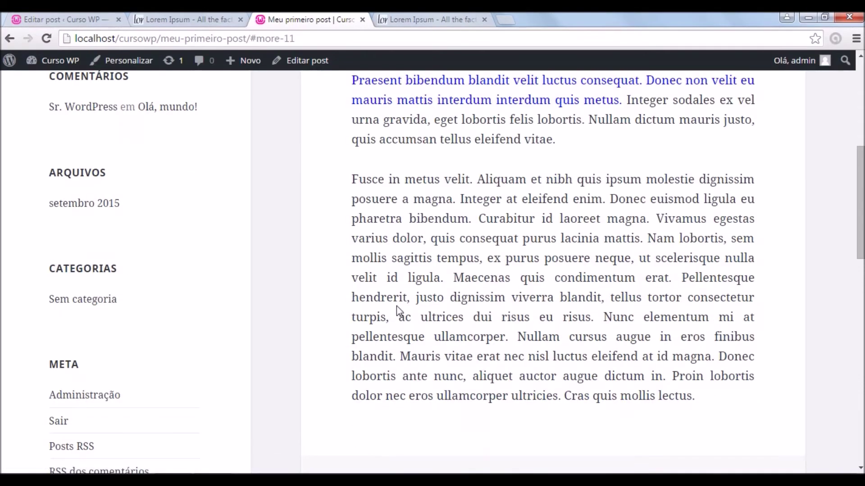
{"action": "scroll", "coordinate": [397, 301], "scroll_direction": "up", "scroll_amount": 5}
{"action": "scroll", "coordinate": [396, 296], "scroll_direction": "up", "scroll_amount": 2}
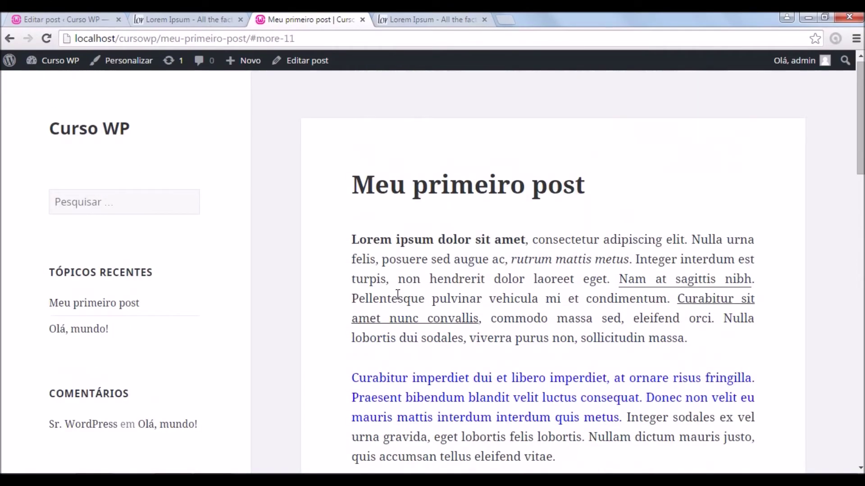
{"action": "scroll", "coordinate": [397, 295], "scroll_direction": "down", "scroll_amount": 4}
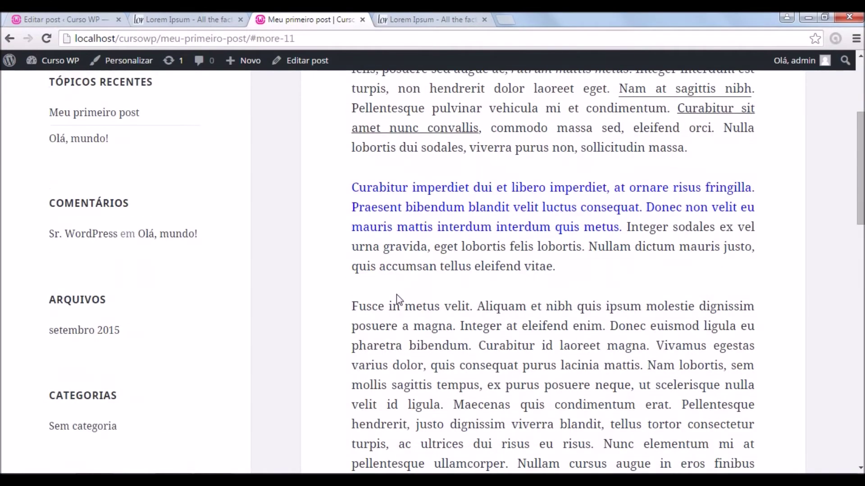
{"action": "scroll", "coordinate": [396, 300], "scroll_direction": "down", "scroll_amount": 4}
{"action": "scroll", "coordinate": [398, 299], "scroll_direction": "up", "scroll_amount": 8}
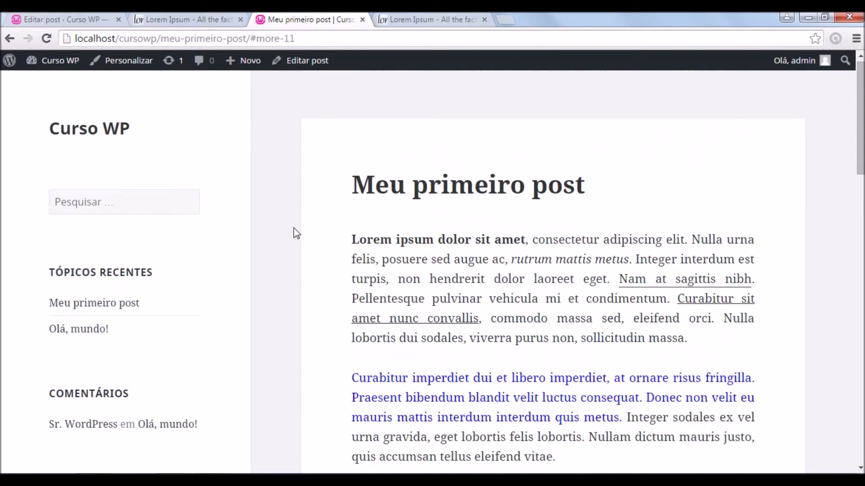
- Return to the post editor and look over the formatting tools and the text around the Read More break
{"action": "left_click", "coordinate": [68, 20]}
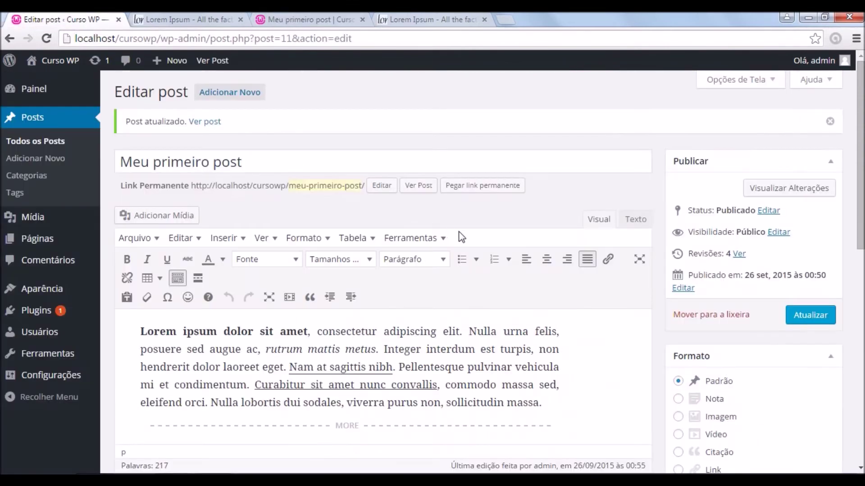
{"action": "scroll", "coordinate": [460, 236], "scroll_direction": "down", "scroll_amount": 1}
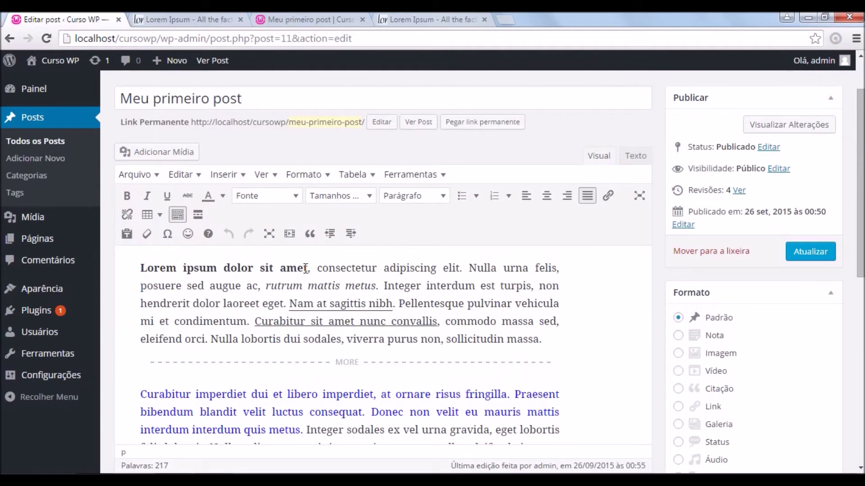
{"action": "scroll", "coordinate": [295, 269], "scroll_direction": "down", "scroll_amount": 1}
{"action": "scroll", "coordinate": [288, 269], "scroll_direction": "up", "scroll_amount": 1}
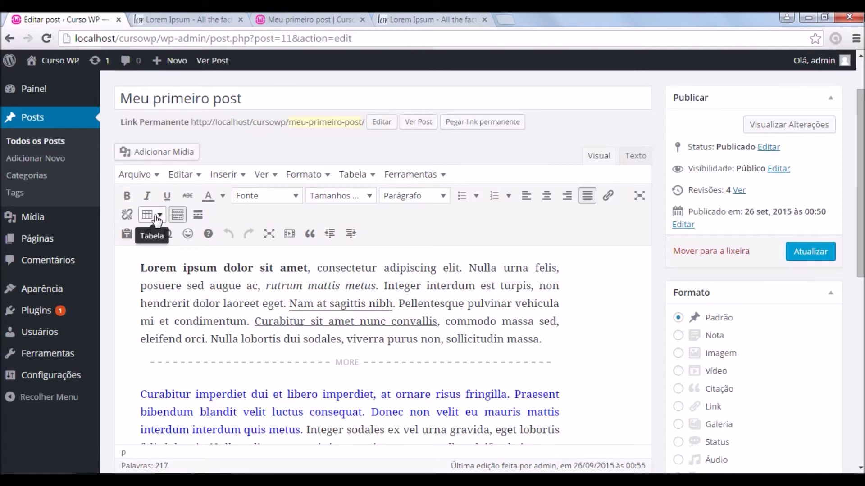
{"action": "scroll", "coordinate": [157, 220], "scroll_direction": "down", "scroll_amount": 2}
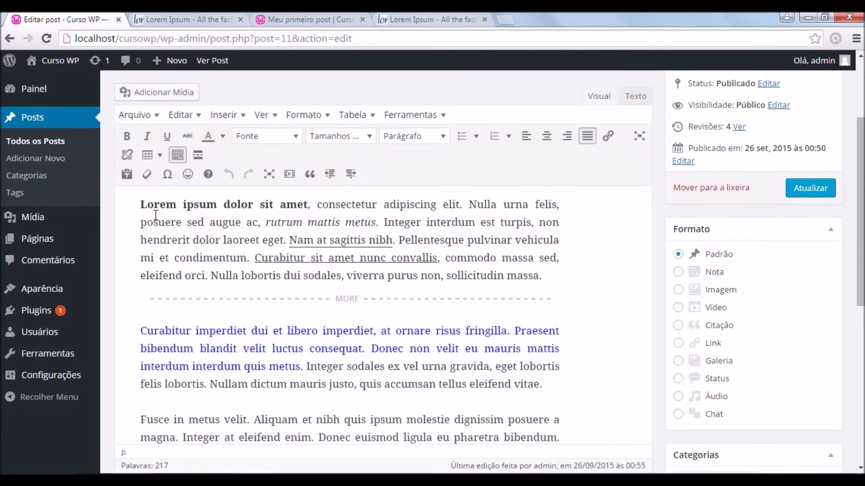
{"action": "scroll", "coordinate": [231, 252], "scroll_direction": "down", "scroll_amount": 4}
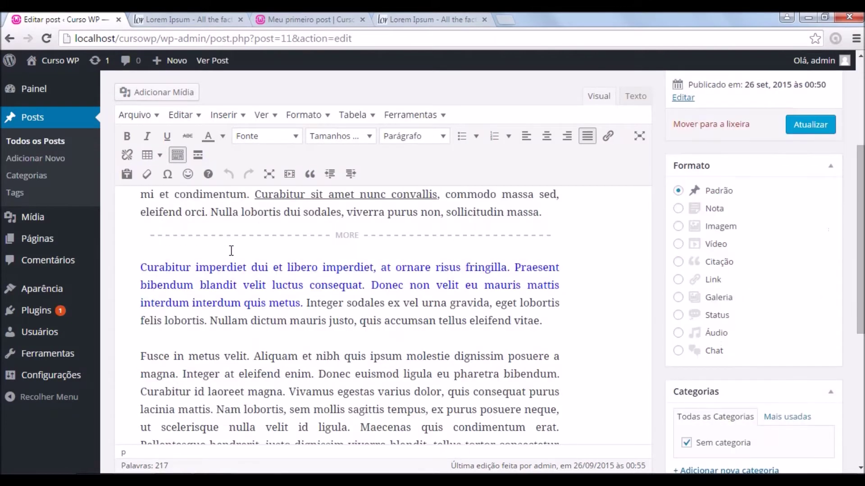
{"action": "scroll", "coordinate": [232, 252], "scroll_direction": "up", "scroll_amount": 4}
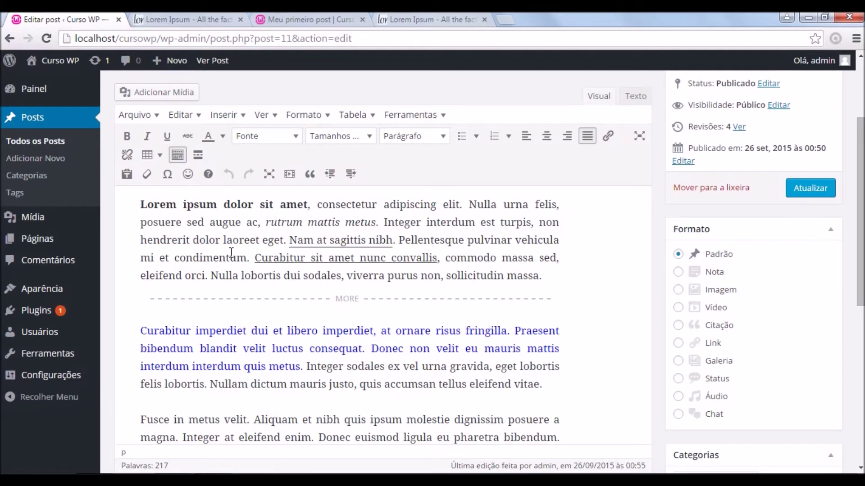
{"action": "scroll", "coordinate": [231, 253], "scroll_direction": "up", "scroll_amount": 2}
{"action": "scroll", "coordinate": [230, 238], "scroll_direction": "down", "scroll_amount": 2}
- Add a new category "Marketing Digital" to the post and unassign "Sem categoria"
{"action": "scroll", "coordinate": [452, 336], "scroll_direction": "down", "scroll_amount": 4}
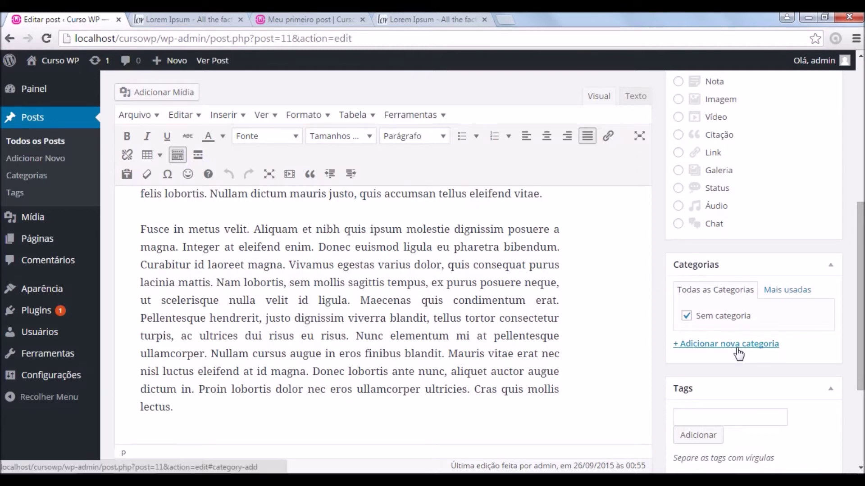
{"action": "scroll", "coordinate": [599, 299], "scroll_direction": "down", "scroll_amount": 3}
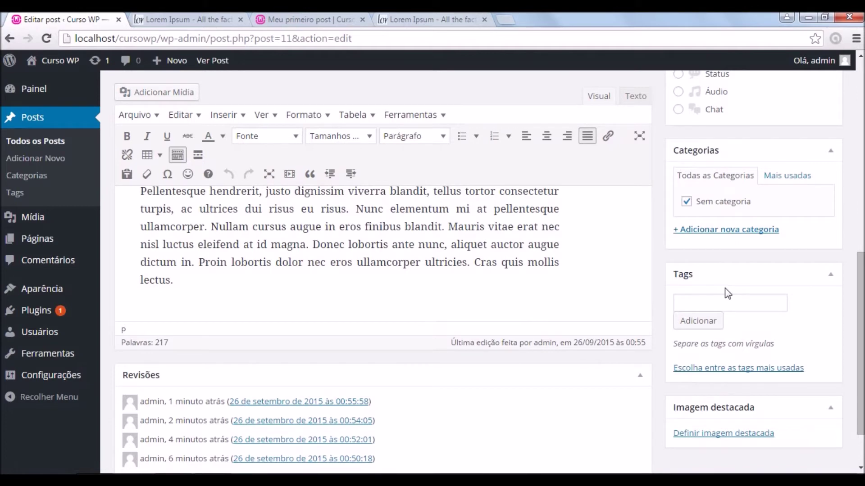
{"action": "left_click", "coordinate": [725, 302]}
{"action": "left_click", "coordinate": [712, 230]}
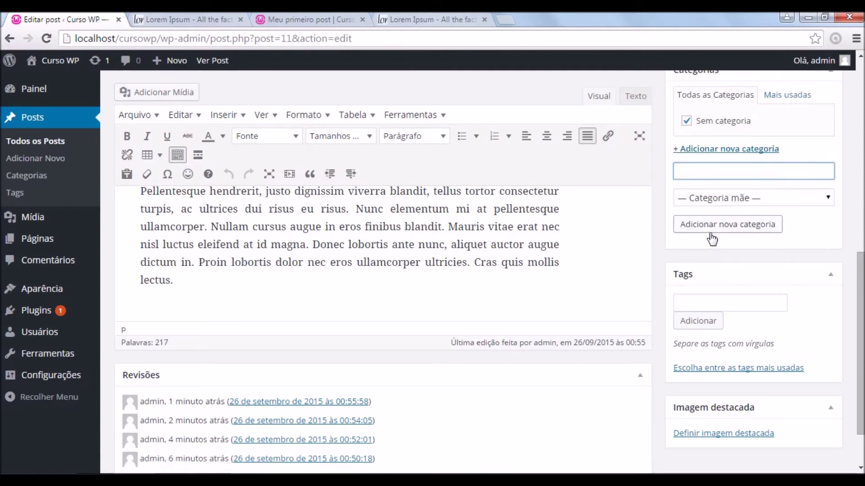
{"action": "type", "text": "Marketing Digital"}
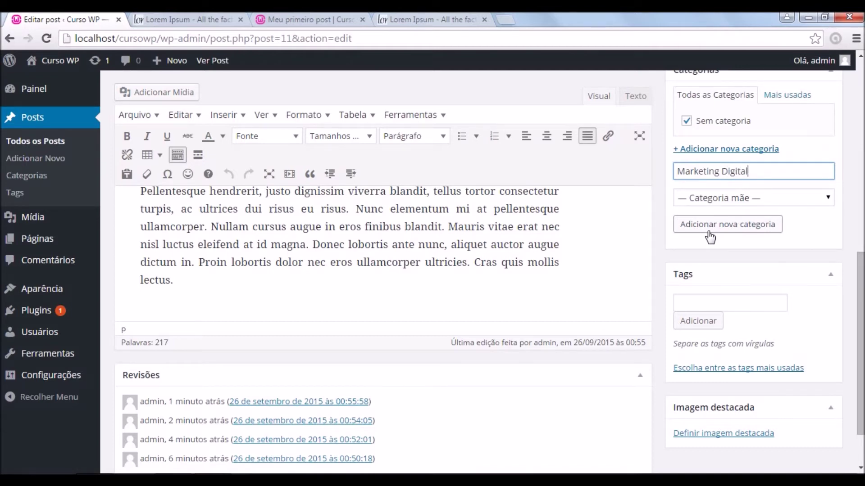
{"action": "left_click", "coordinate": [709, 232]}
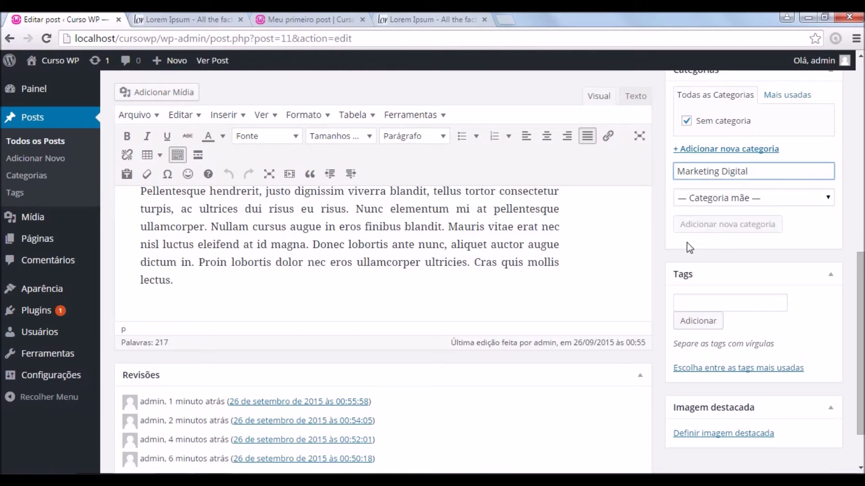
{"action": "scroll", "coordinate": [678, 242], "scroll_direction": "up", "scroll_amount": 3}
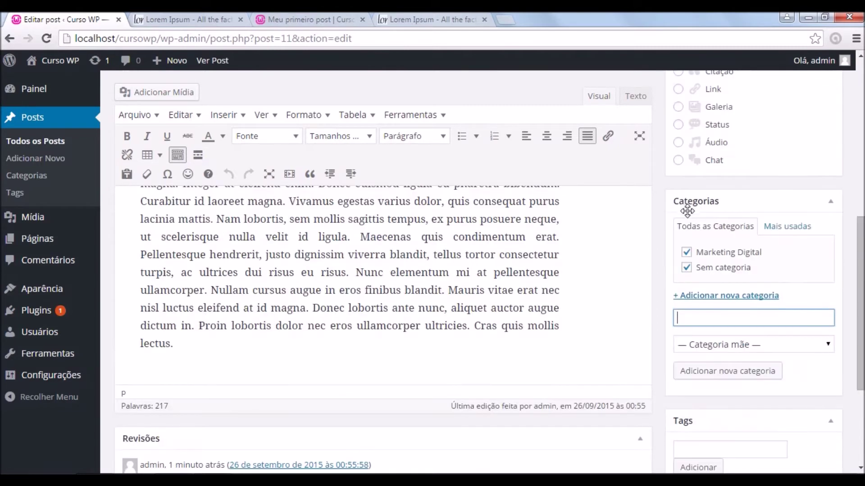
{"action": "left_click", "coordinate": [686, 268]}
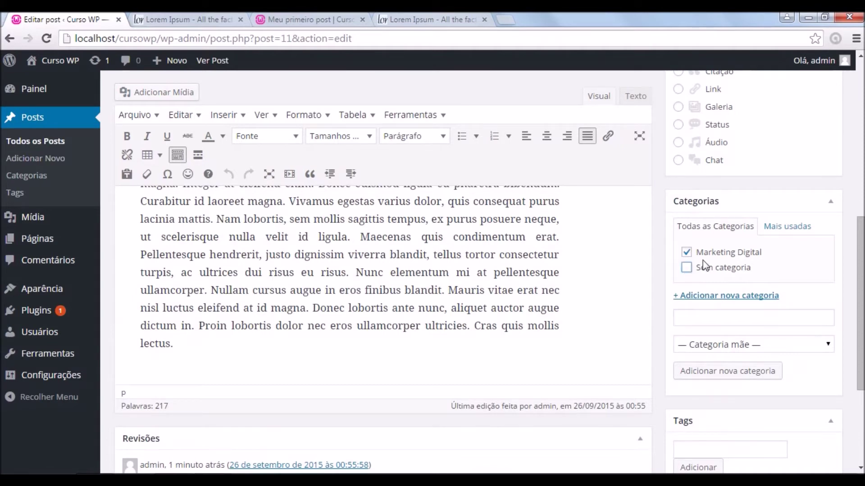
- Add a new category "SEO" with "Marketing Digital" as its parent category
{"action": "scroll", "coordinate": [701, 239], "scroll_direction": "down", "scroll_amount": 2}
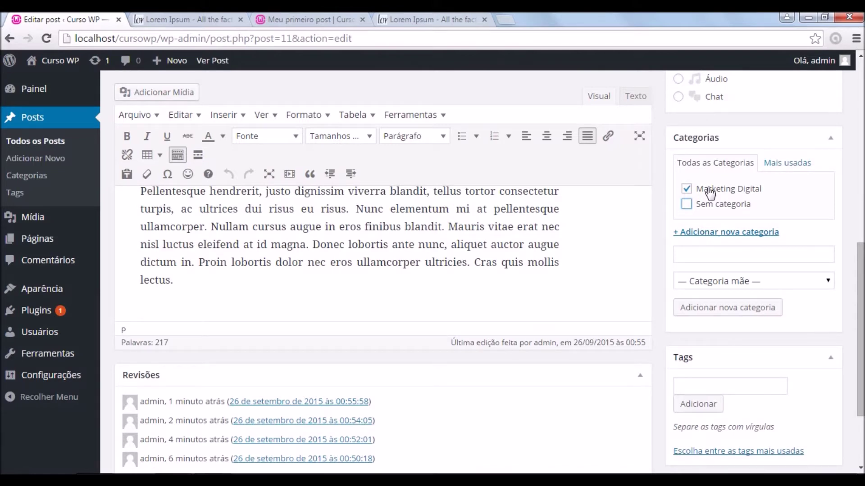
{"action": "left_click", "coordinate": [717, 256]}
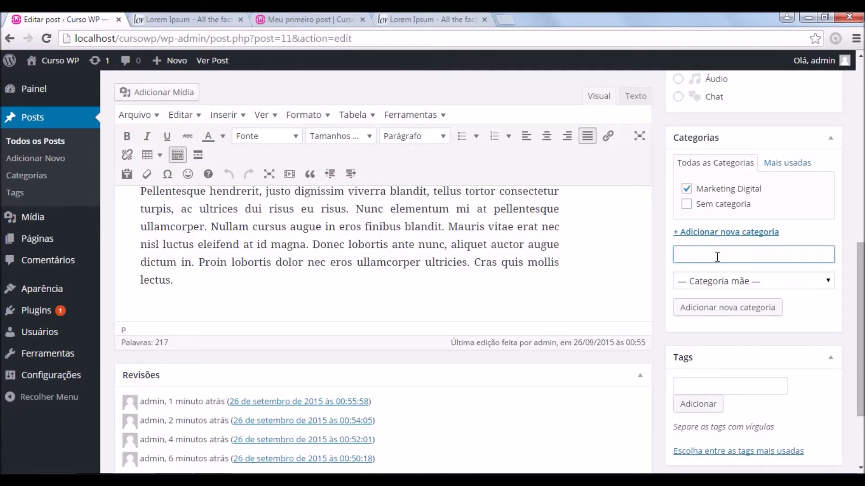
{"action": "type", "text": "SEO"}
{"action": "left_click", "coordinate": [720, 284]}
{"action": "left_click", "coordinate": [706, 306]}
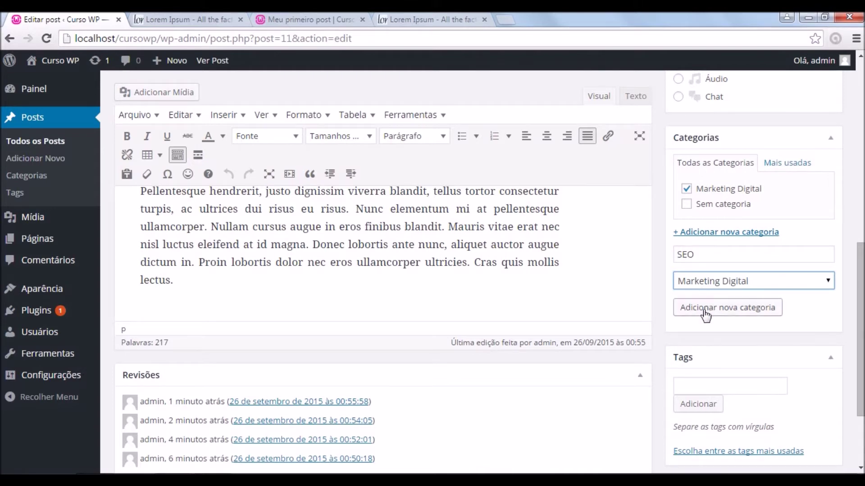
{"action": "left_click", "coordinate": [704, 311]}
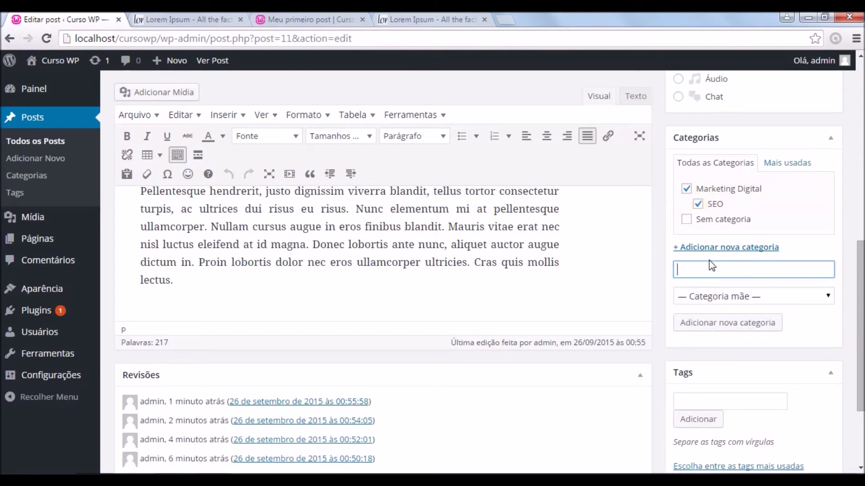
- Add a new category "E-mail Marketing" under the parent category "Marketing Digital"
{"action": "type", "text": "E-mail Marketing"}
{"action": "left_click", "coordinate": [727, 296]}
{"action": "left_click", "coordinate": [714, 325]}
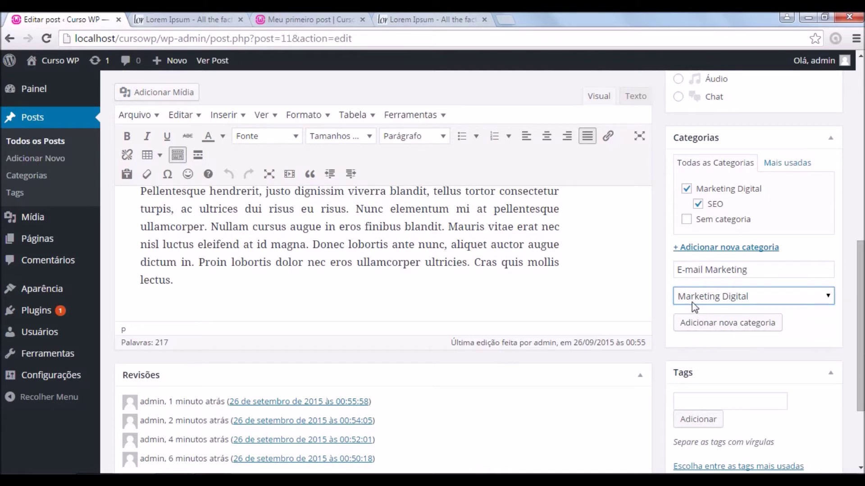
{"action": "left_click", "coordinate": [695, 322]}
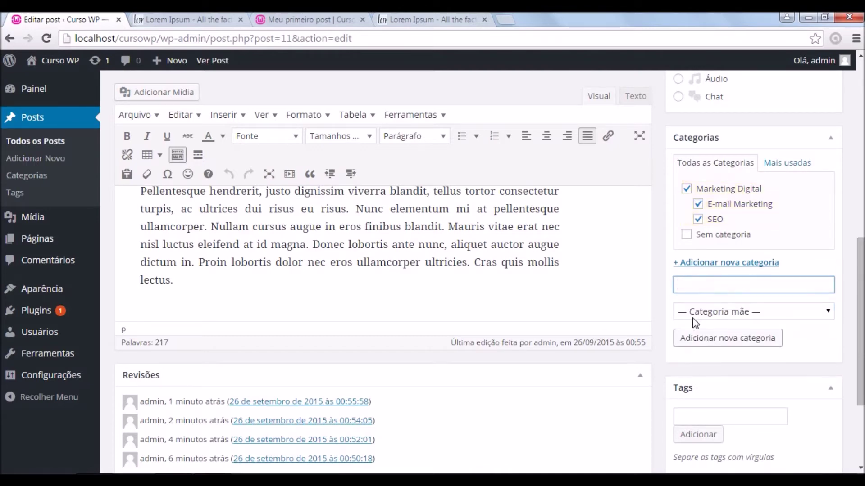
- Unassign the categories "Marketing Digital", "E-mail Marketing" and "SEO" from the post
{"action": "left_click", "coordinate": [686, 189]}
{"action": "left_click", "coordinate": [698, 204]}
{"action": "left_click", "coordinate": [697, 219]}
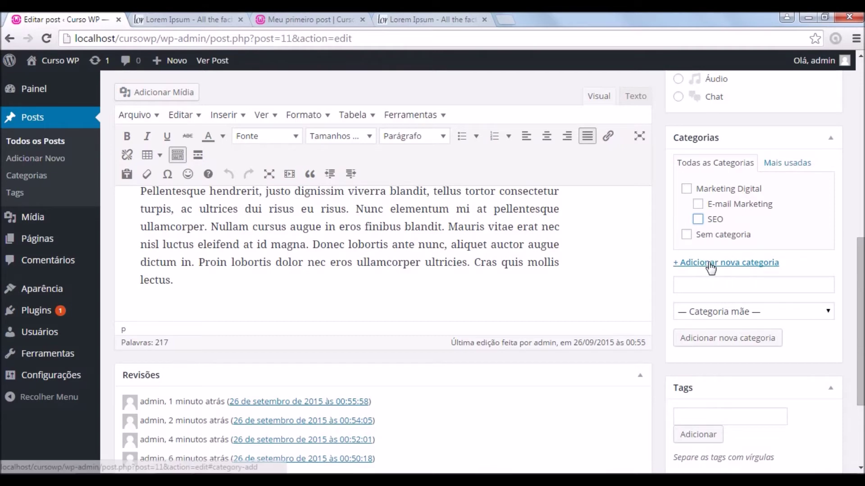
- Add a new top-level category "Criação de Sites" and unassign it from the post
{"action": "left_click", "coordinate": [708, 282]}
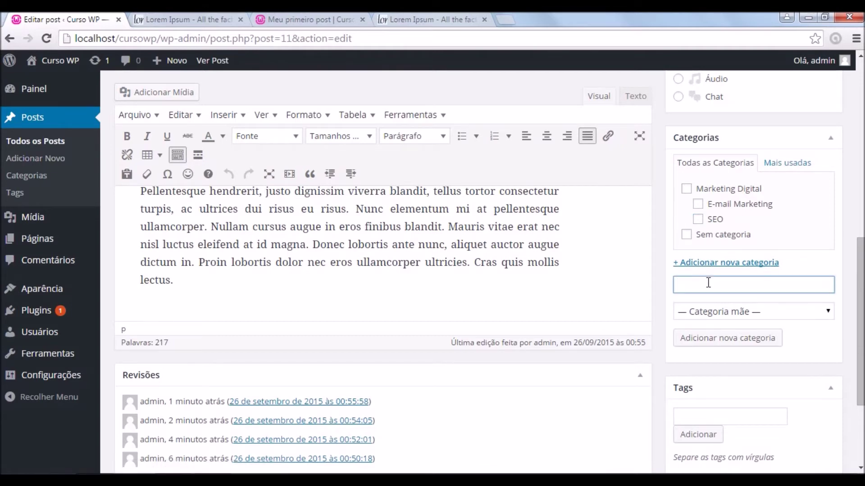
{"action": "type", "text": "Criação de Sites"}
{"action": "left_click", "coordinate": [710, 343]}
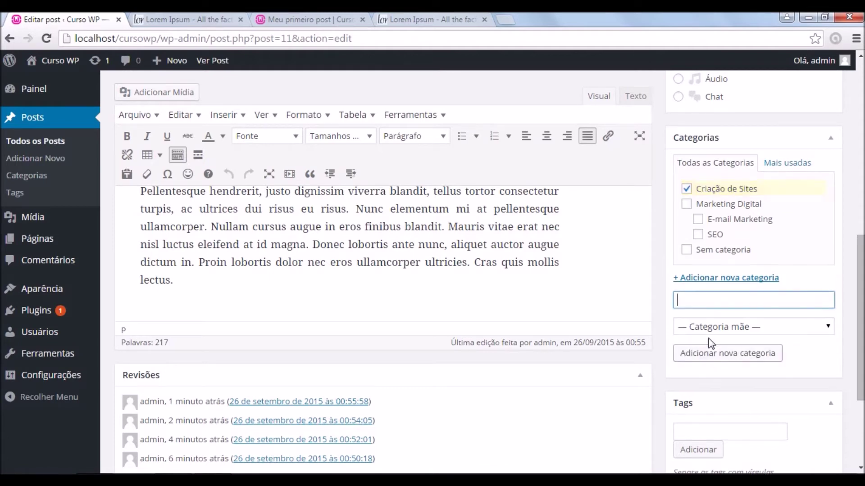
{"action": "left_click", "coordinate": [687, 190]}
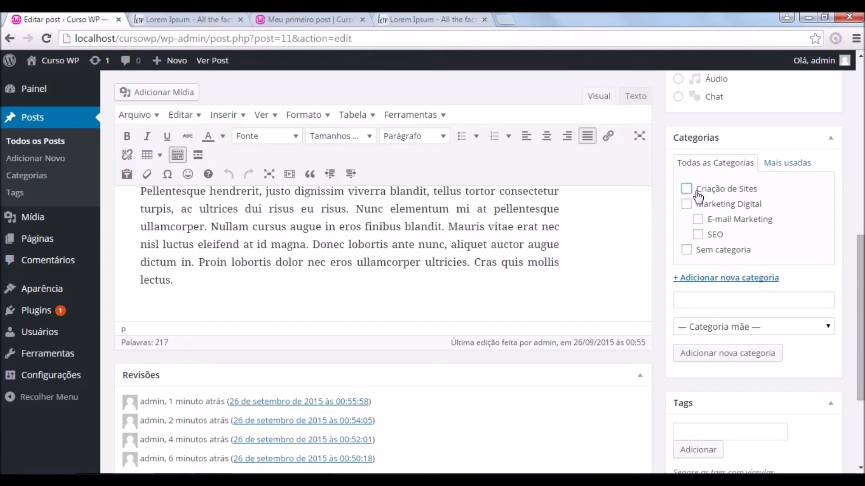
- Add a new category "Wordpress" with "Criação de Sites" as its parent category
{"action": "left_click", "coordinate": [706, 301]}
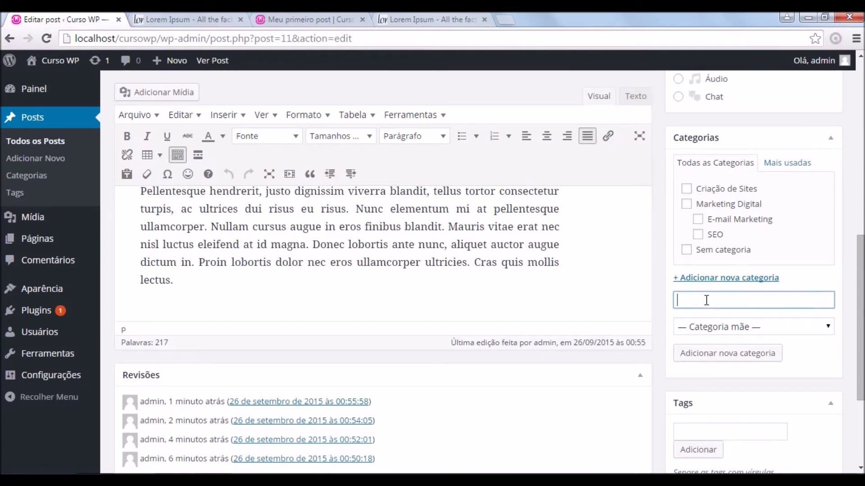
{"action": "type", "text": "Wordpress"}
{"action": "left_click", "coordinate": [714, 326]}
{"action": "left_click", "coordinate": [709, 355]}
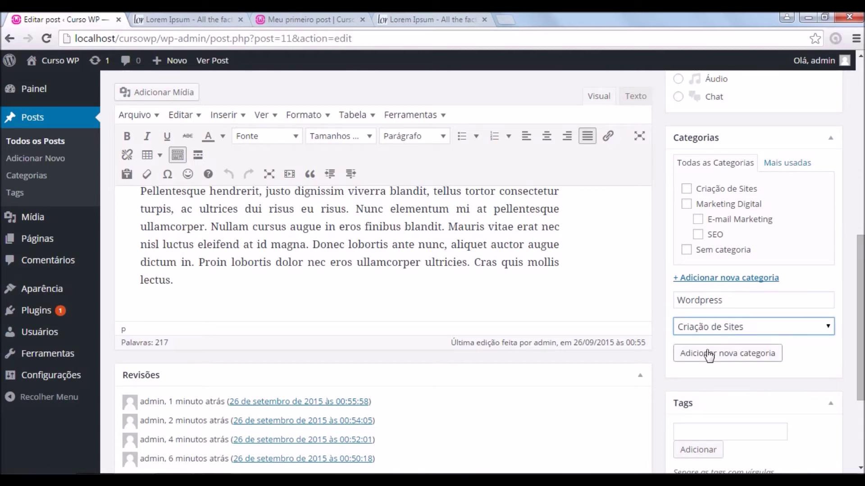
{"action": "left_click", "coordinate": [709, 355]}
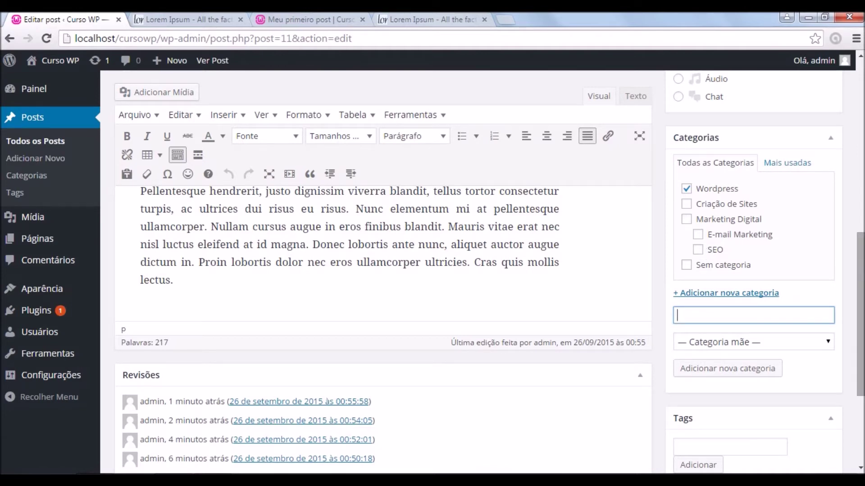
- Assign the parent category "Criação de Sites" to the post in addition to "Wordpress"
{"action": "scroll", "coordinate": [708, 253], "scroll_direction": "down", "scroll_amount": 1}
{"action": "scroll", "coordinate": [790, 309], "scroll_direction": "down", "scroll_amount": 1}
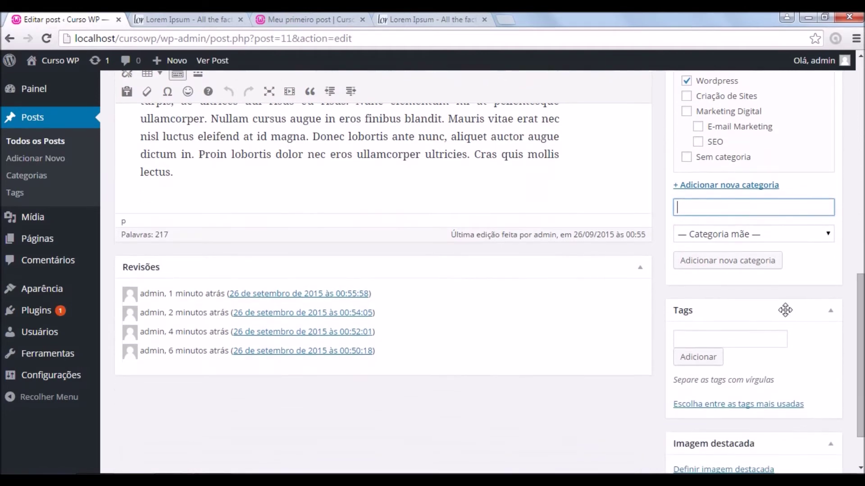
{"action": "left_click", "coordinate": [707, 339]}
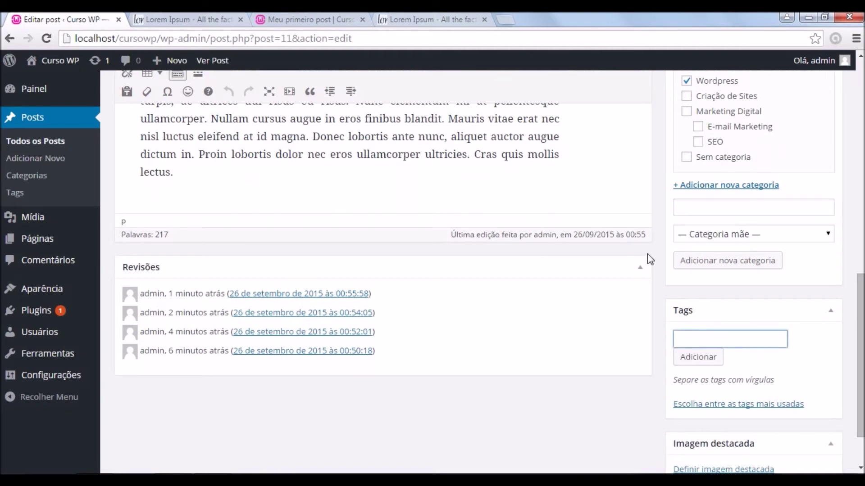
{"action": "scroll", "coordinate": [649, 256], "scroll_direction": "up", "scroll_amount": 1}
{"action": "scroll", "coordinate": [589, 217], "scroll_direction": "up", "scroll_amount": 1}
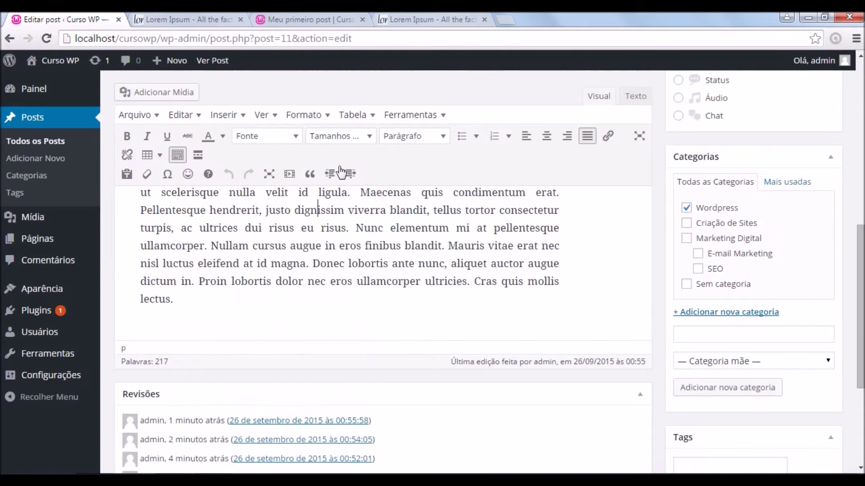
{"action": "scroll", "coordinate": [860, 256], "scroll_direction": "up", "scroll_amount": 1}
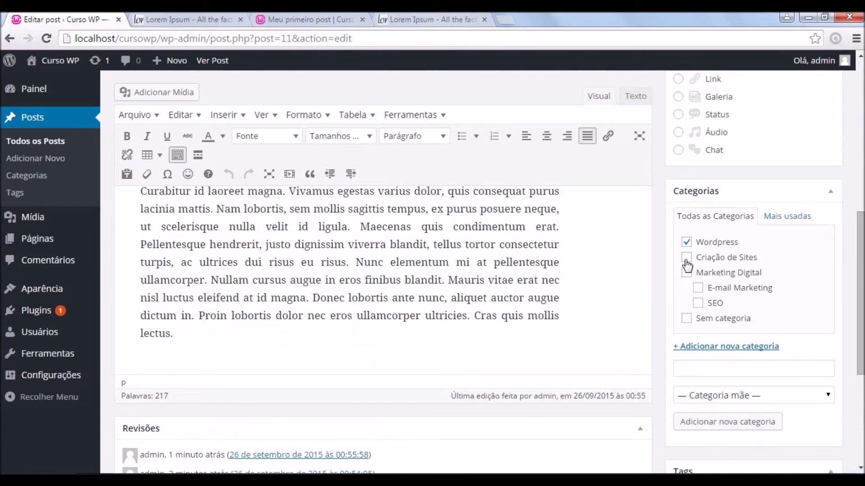
{"action": "left_click", "coordinate": [686, 259]}
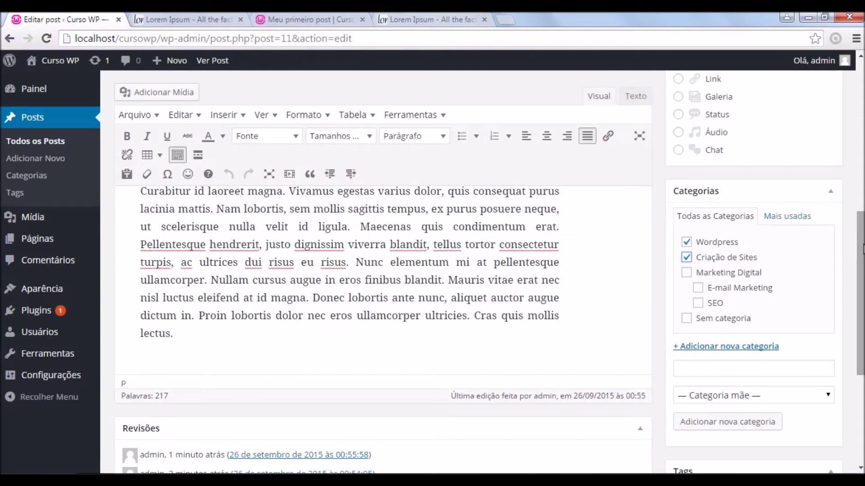
{"action": "scroll", "coordinate": [863, 250], "scroll_direction": "down", "scroll_amount": 1}
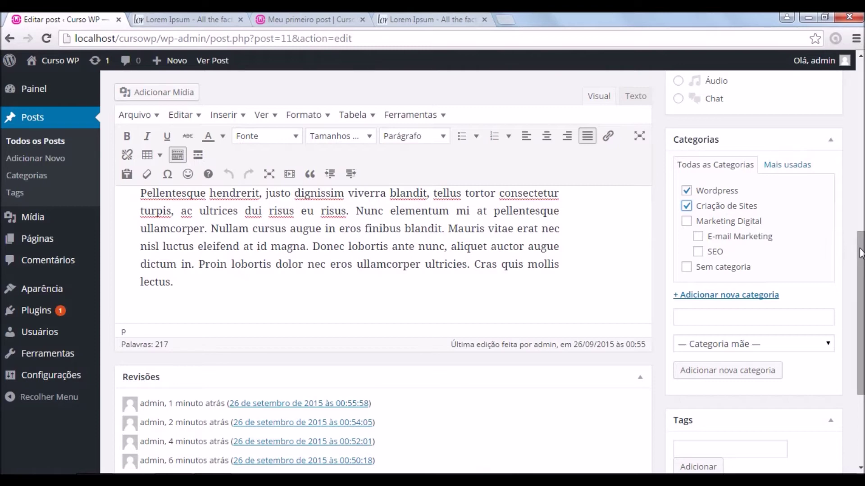
{"action": "left_click_drag", "start_coordinate": [860, 247], "coordinate": [858, 274]}
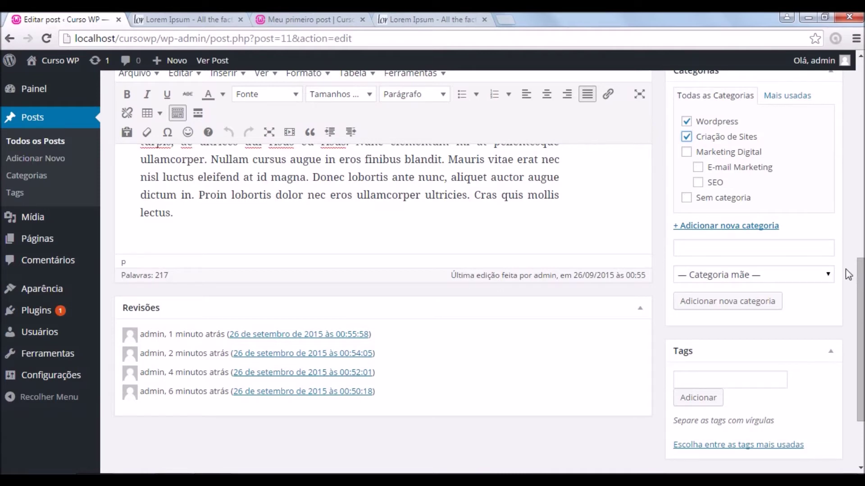
{"action": "left_click", "coordinate": [713, 248]}
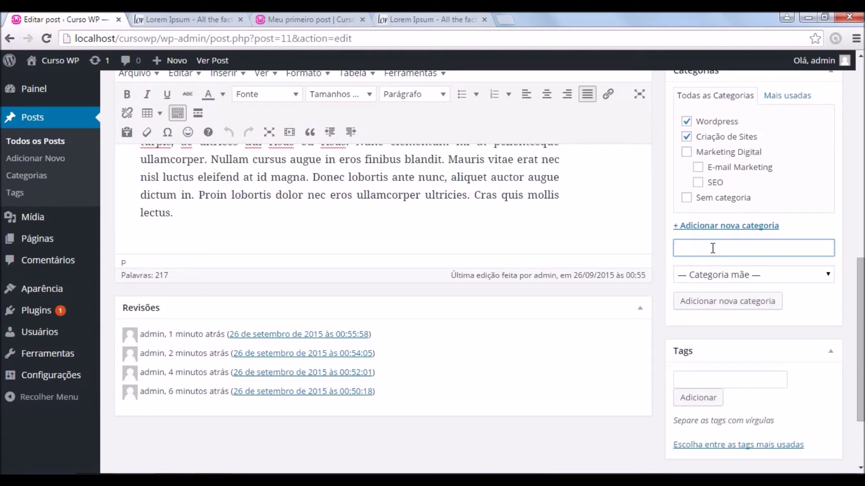
{"action": "type", "text": "Postagem"}
{"action": "key", "text": "BackSpace"}
{"action": "key", "text": "BackSpace"}
{"action": "key", "text": "BackSpace"}
{"action": "key", "text": "BackSpace"}
{"action": "key", "text": "BackSpace"}
{"action": "key", "text": "BackSpace"}
{"action": "key", "text": "BackSpace"}
{"action": "key", "text": "BackSpace"}
- Add the tag "Postagens" to the post
{"action": "left_click", "coordinate": [696, 378]}
{"action": "type", "text": "Post"}
{"action": "key", "text": "BackSpace"}
{"action": "key", "text": "BackSpace"}
{"action": "key", "text": "BackSpace"}
{"action": "type", "text": "osta"}
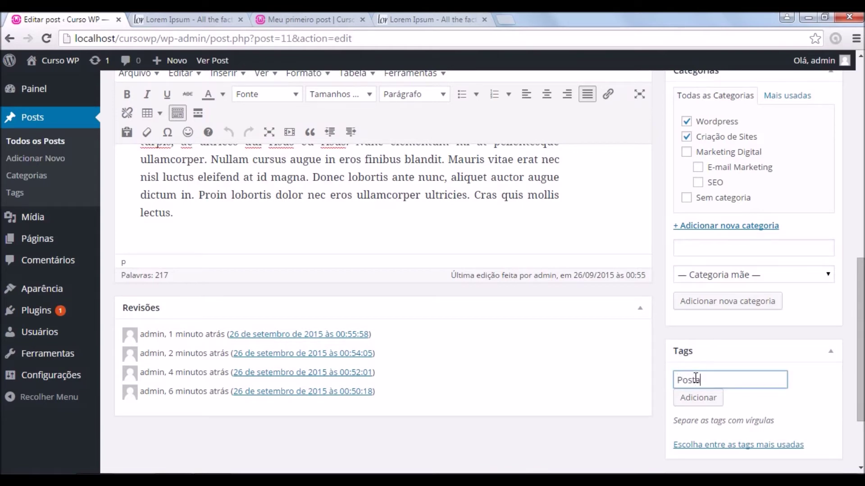
{"action": "type", "text": "gens"}
{"action": "left_click", "coordinate": [694, 402]}
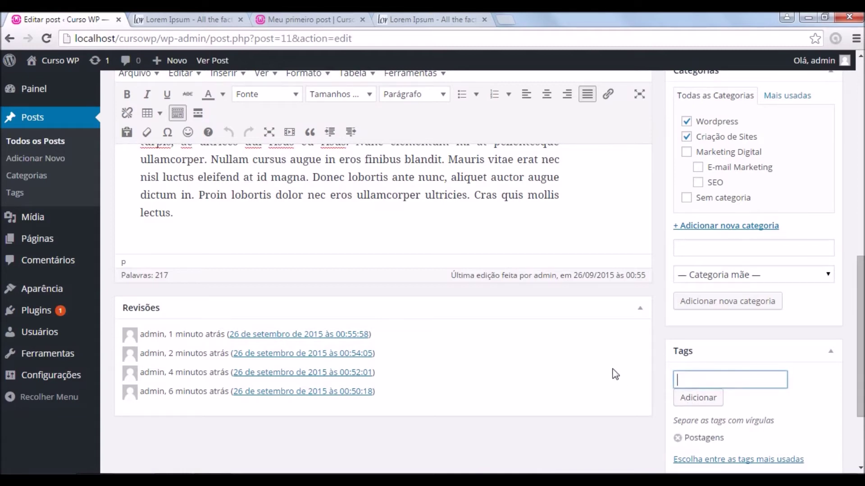
- Add a second tag "Posts" to the post
{"action": "left_click_drag", "start_coordinate": [860, 332], "coordinate": [838, 347]}
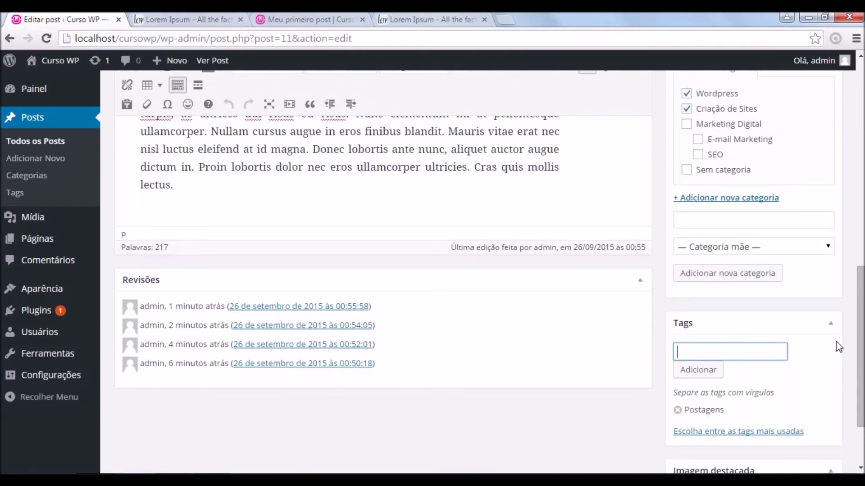
{"action": "type", "text": "Posts"}
{"action": "left_click", "coordinate": [695, 374]}
- Review the post's assigned categories and tags, along with its title and the editable part of its permalink
{"action": "left_click_drag", "start_coordinate": [860, 356], "coordinate": [855, 324]}
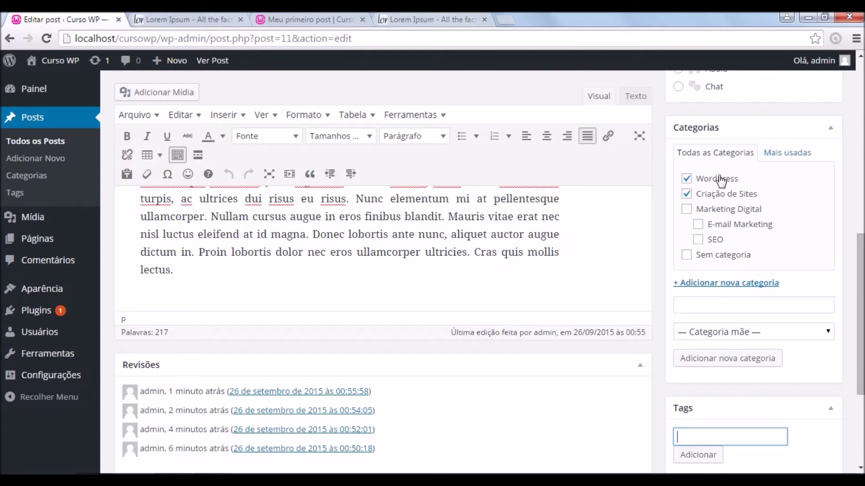
{"action": "left_click_drag", "start_coordinate": [858, 320], "coordinate": [854, 356]}
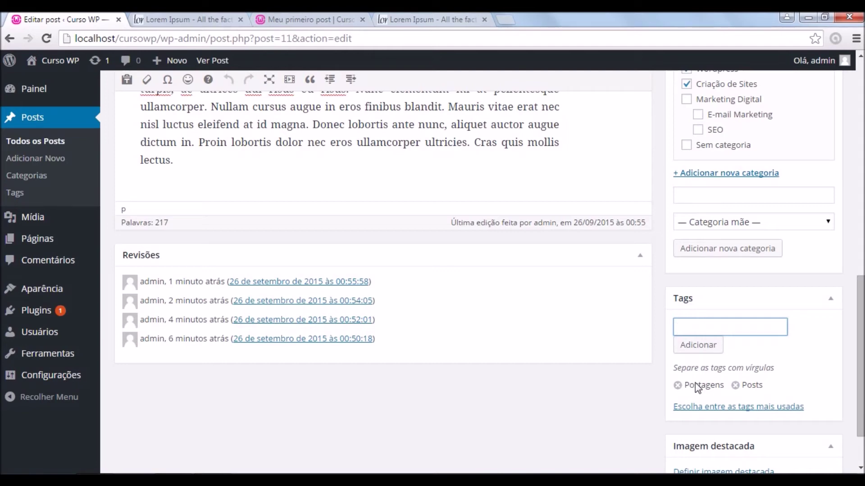
{"action": "left_click_drag", "start_coordinate": [862, 336], "coordinate": [862, 347]}
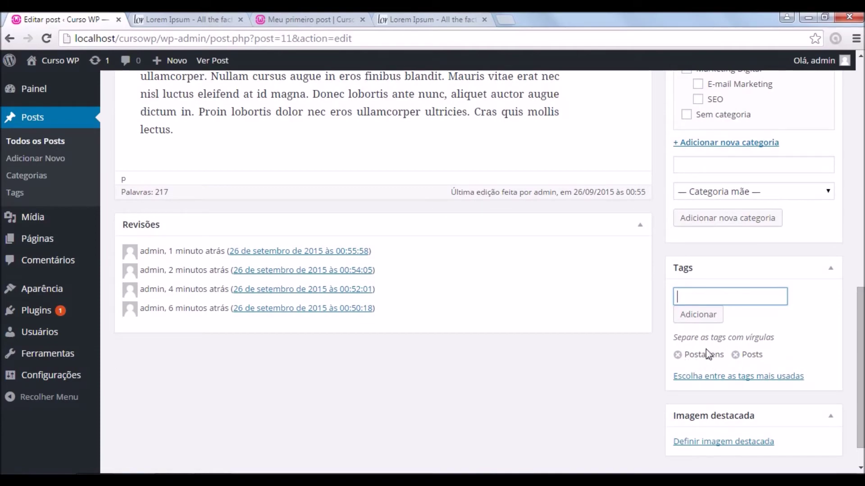
{"action": "left_click_drag", "start_coordinate": [861, 346], "coordinate": [845, 150]}
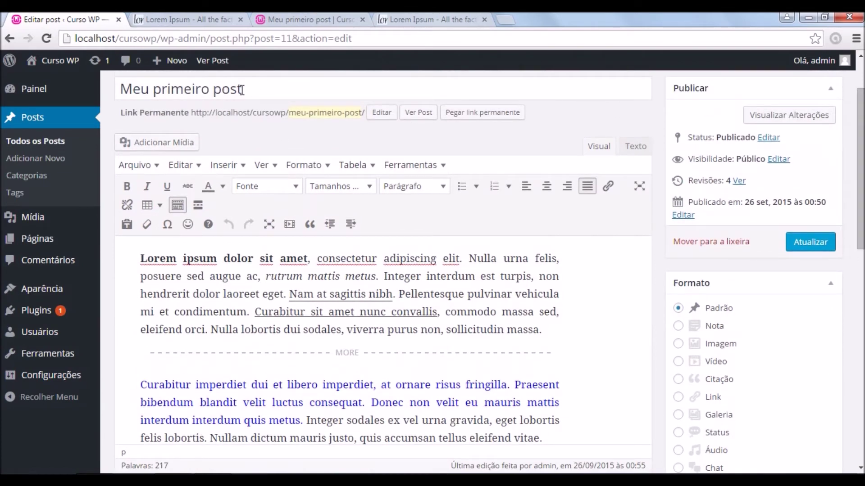
{"action": "left_click_drag", "start_coordinate": [241, 90], "coordinate": [45, 89]}
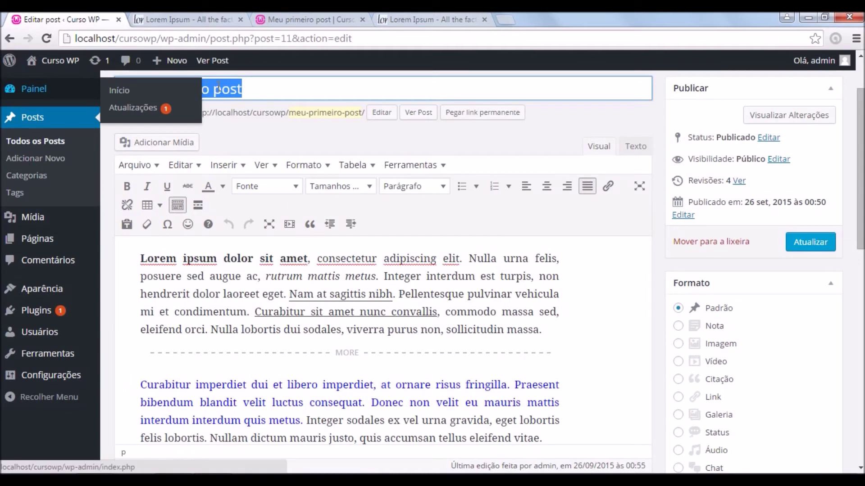
{"action": "left_click", "coordinate": [253, 88]}
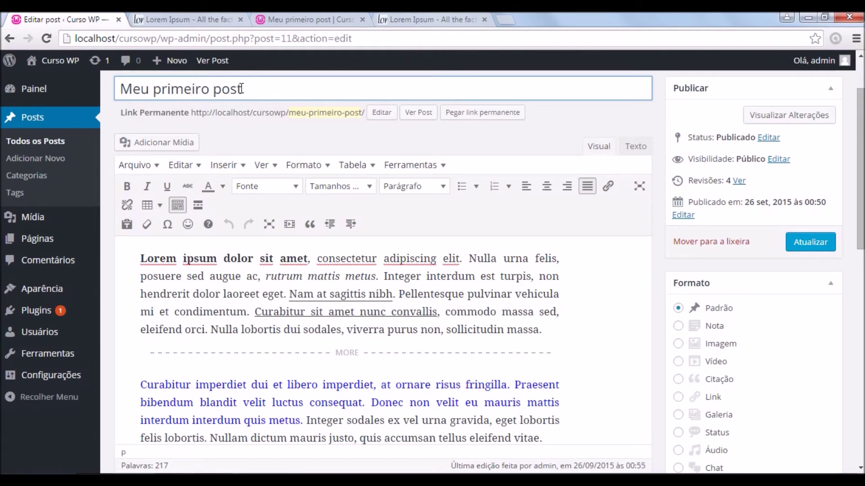
{"action": "left_click_drag", "start_coordinate": [242, 89], "coordinate": [203, 90]}
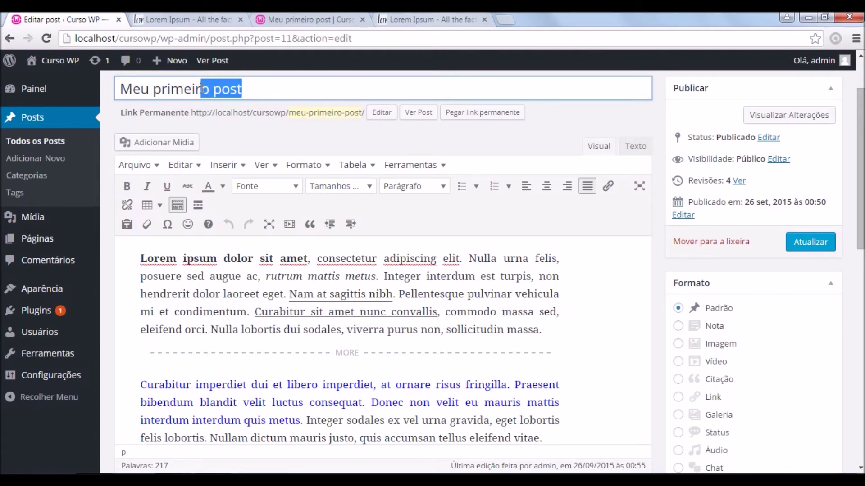
{"action": "left_click", "coordinate": [309, 113]}
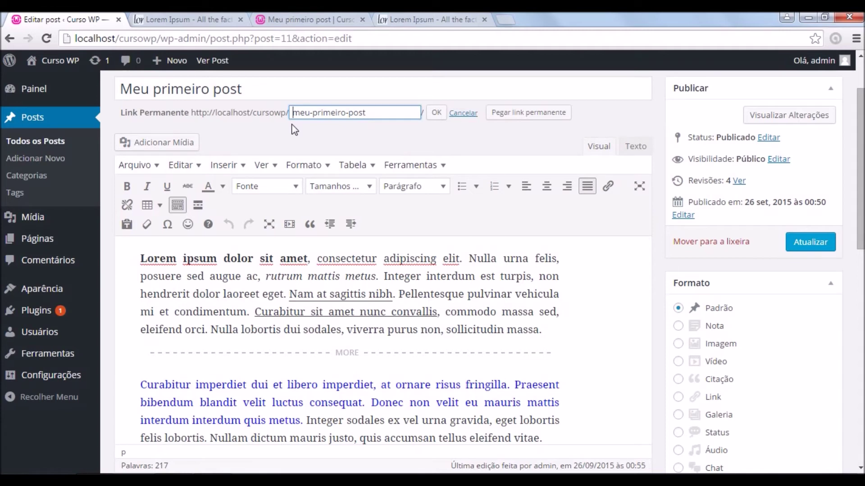
{"action": "scroll", "coordinate": [311, 161], "scroll_direction": "down", "scroll_amount": 1}
{"action": "scroll", "coordinate": [312, 161], "scroll_direction": "up", "scroll_amount": 1}
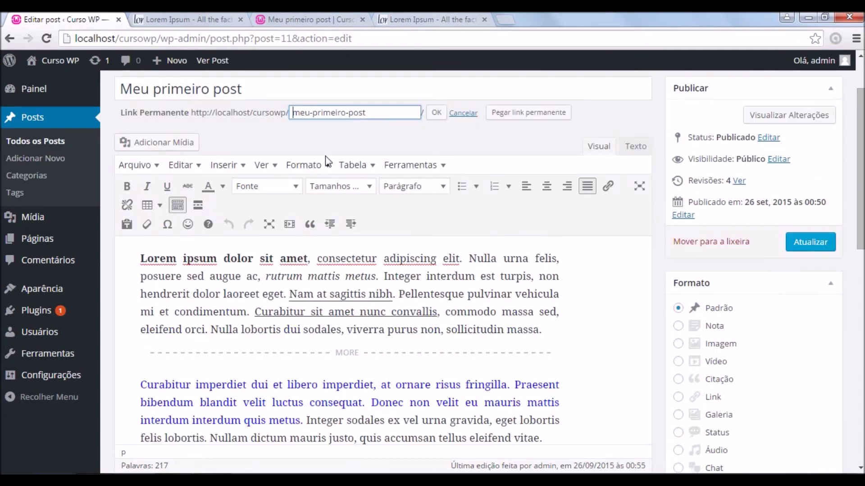
- Update the post with its new categories and tags, and reload its published page
{"action": "left_click", "coordinate": [818, 248]}
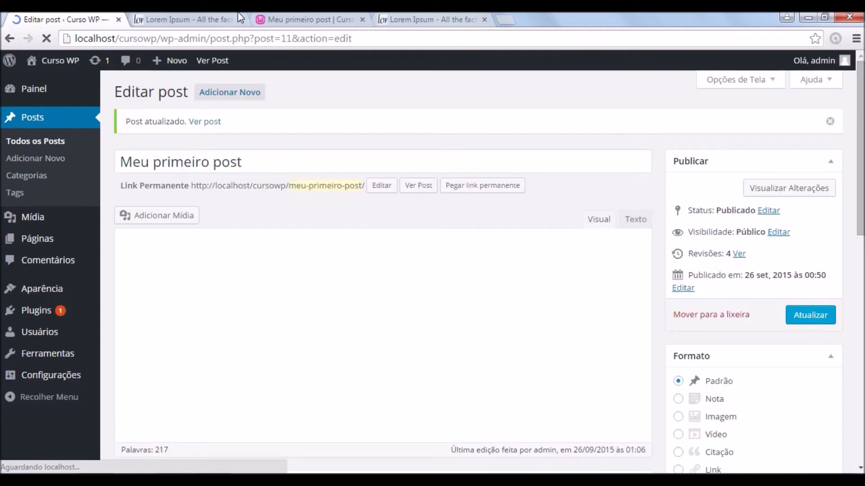
{"action": "left_click", "coordinate": [304, 18]}
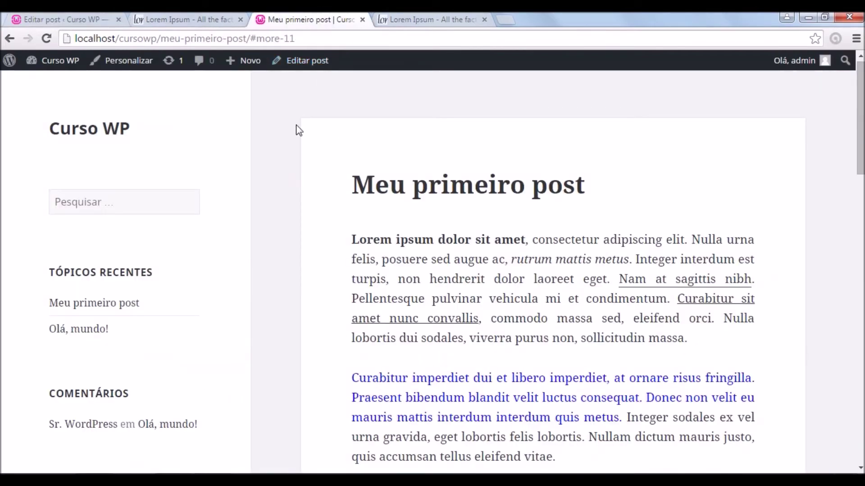
{"action": "key", "text": "F5"}
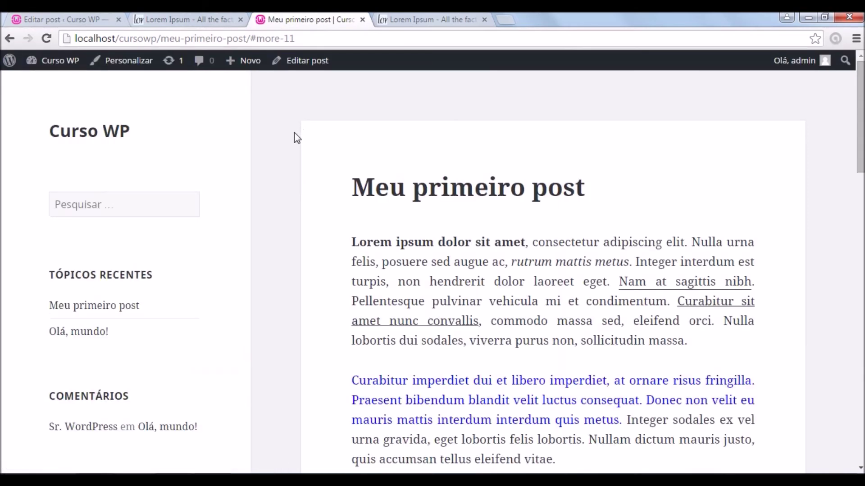
- Examine the published post and the category list in the site's sidebar, and open the Curso WP home page
{"action": "scroll", "coordinate": [294, 133], "scroll_direction": "down", "scroll_amount": 4}
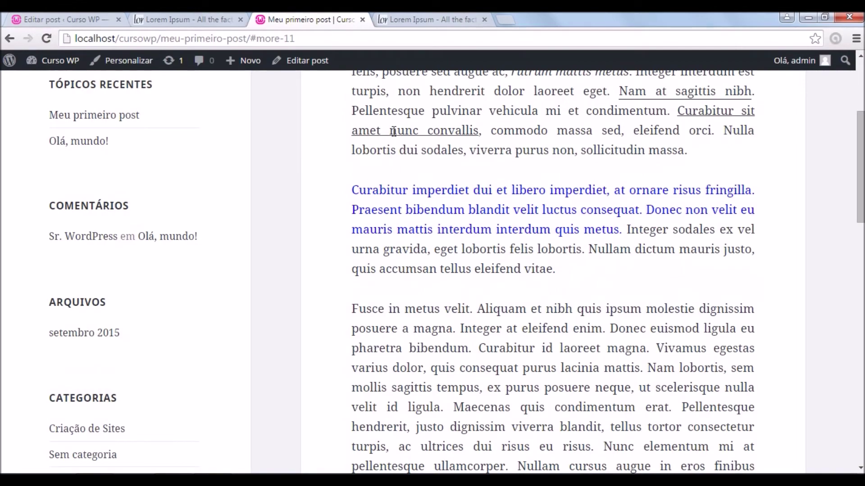
{"action": "scroll", "coordinate": [394, 132], "scroll_direction": "up", "scroll_amount": 4}
{"action": "scroll", "coordinate": [393, 136], "scroll_direction": "down", "scroll_amount": 1}
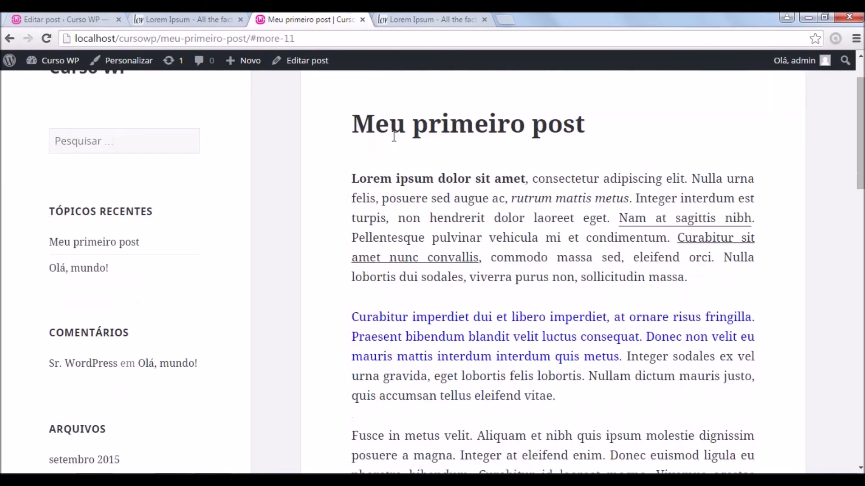
{"action": "scroll", "coordinate": [394, 136], "scroll_direction": "down", "scroll_amount": 4}
{"action": "scroll", "coordinate": [315, 171], "scroll_direction": "down", "scroll_amount": 1}
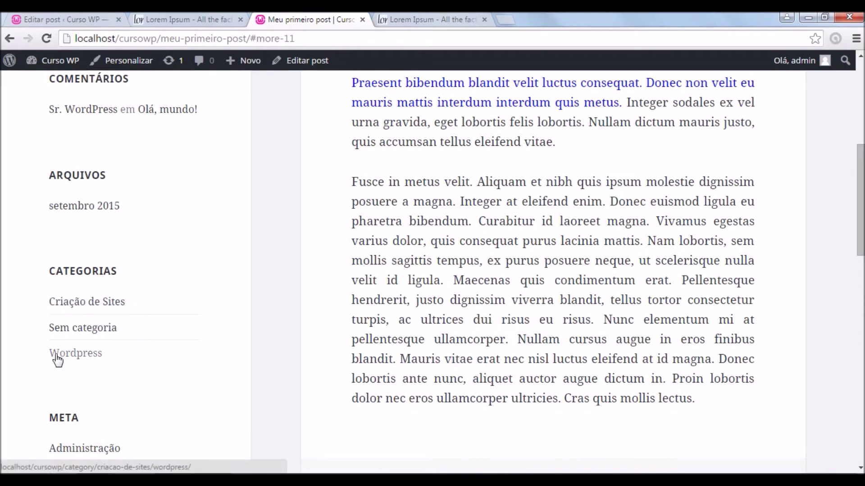
{"action": "scroll", "coordinate": [242, 304], "scroll_direction": "up", "scroll_amount": 7}
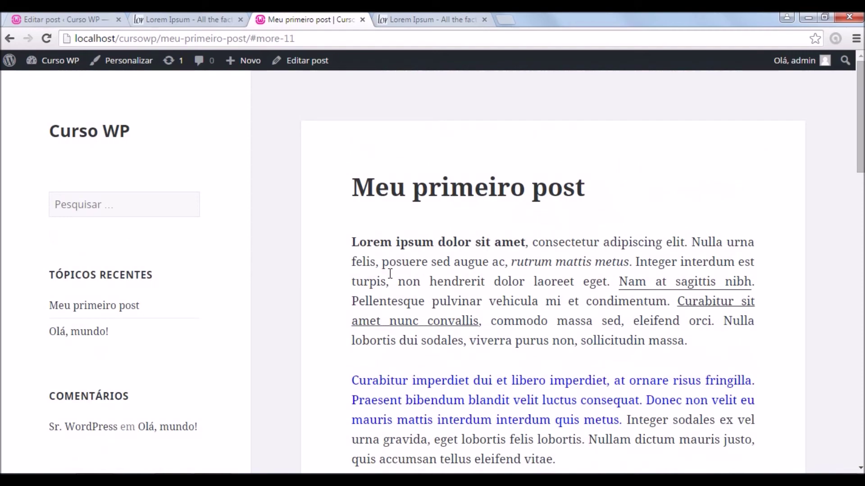
{"action": "scroll", "coordinate": [336, 286], "scroll_direction": "down", "scroll_amount": 10}
{"action": "scroll", "coordinate": [336, 286], "scroll_direction": "up", "scroll_amount": 10}
{"action": "left_click", "coordinate": [73, 135]}
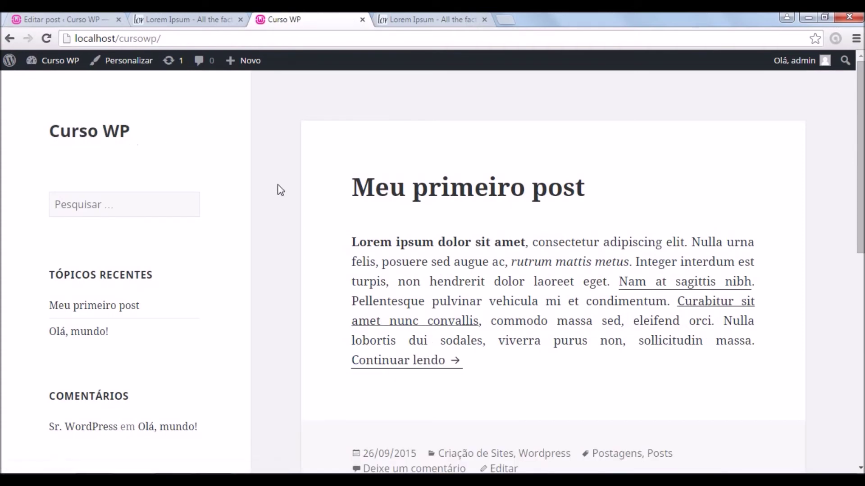
- Return to editing the post, place the insertion point before its first paragraph, and start adding media
{"action": "scroll", "coordinate": [276, 189], "scroll_direction": "down", "scroll_amount": 7}
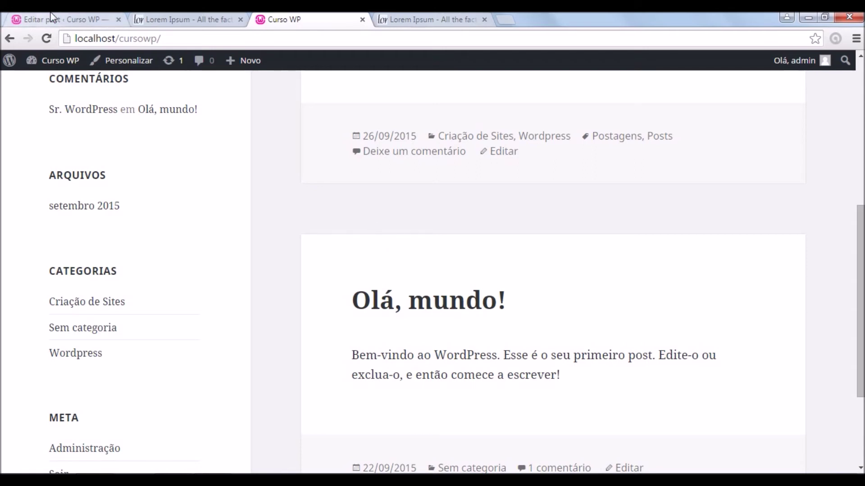
{"action": "left_click", "coordinate": [59, 15]}
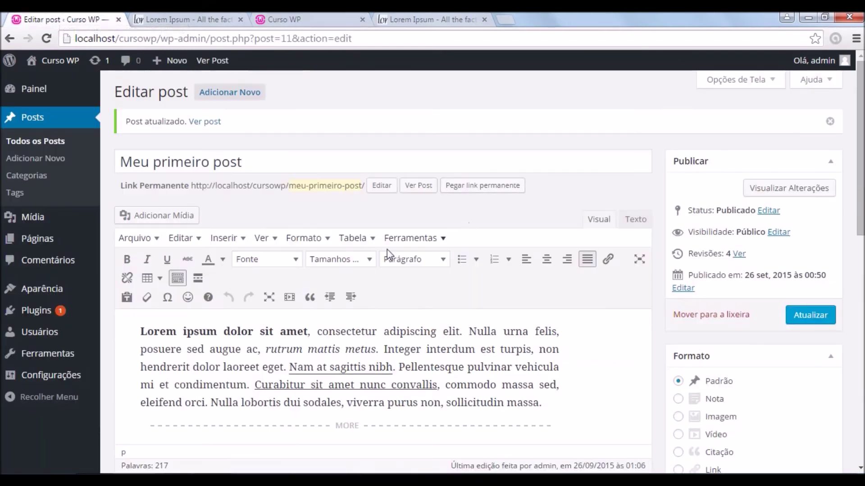
{"action": "left_click_drag", "start_coordinate": [858, 175], "coordinate": [863, 234]}
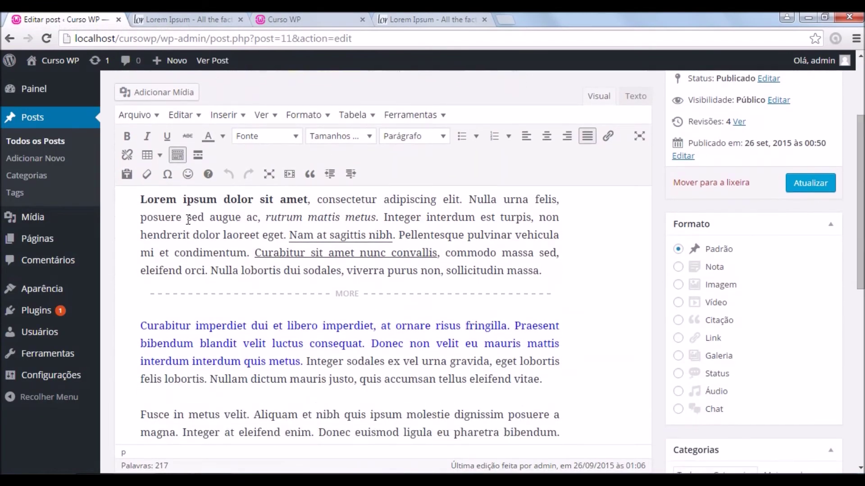
{"action": "left_click", "coordinate": [139, 200]}
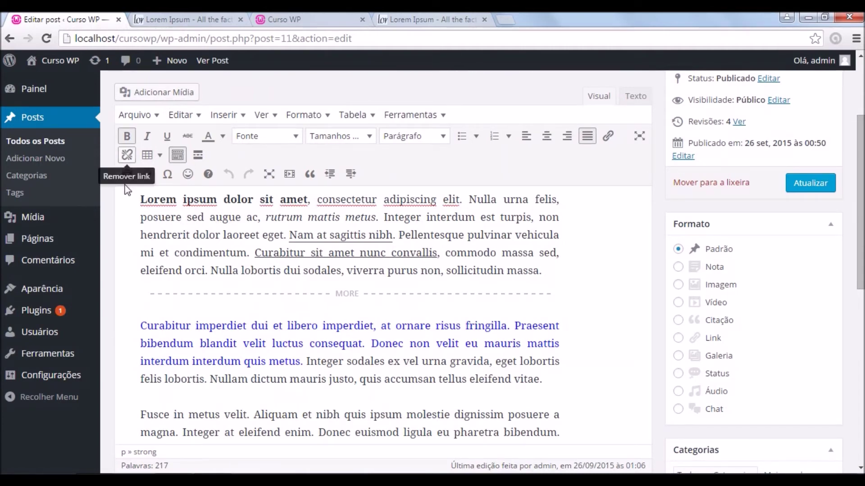
{"action": "scroll", "coordinate": [139, 221], "scroll_direction": "up", "scroll_amount": 2}
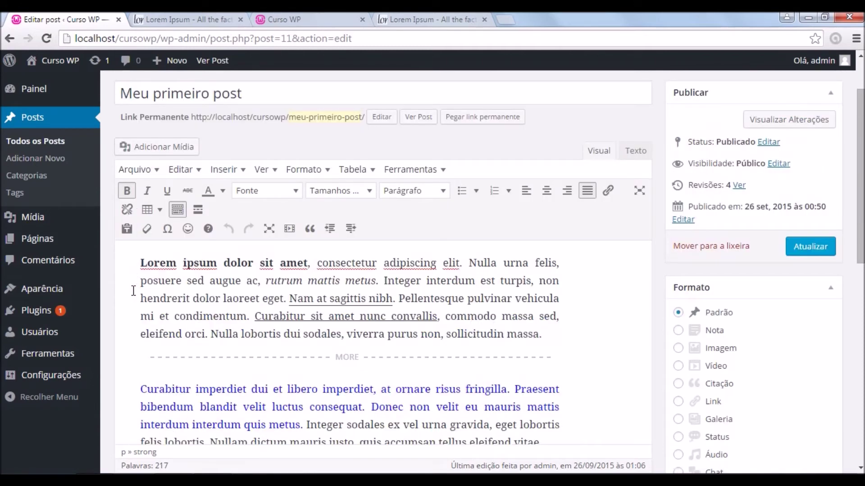
{"action": "left_click", "coordinate": [166, 148]}
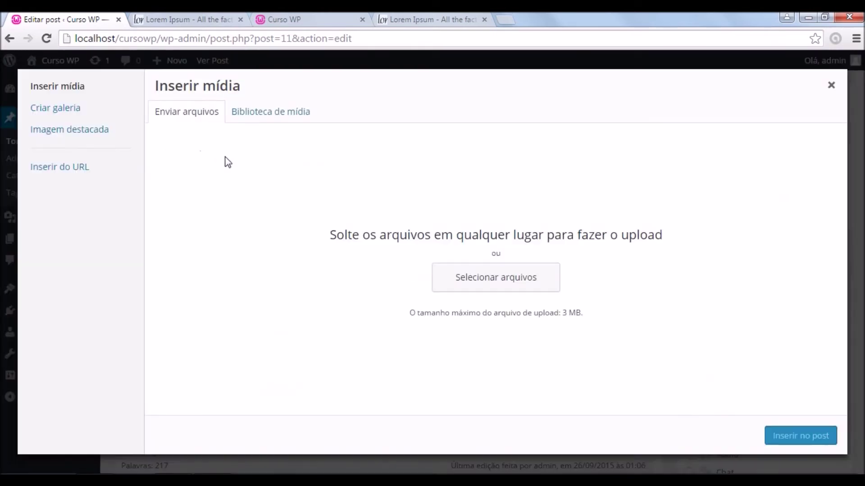
- Upload the image atendimento1_400x287 from the cursowp folder on Local Disk (D:) to the media library
{"action": "left_click", "coordinate": [254, 118]}
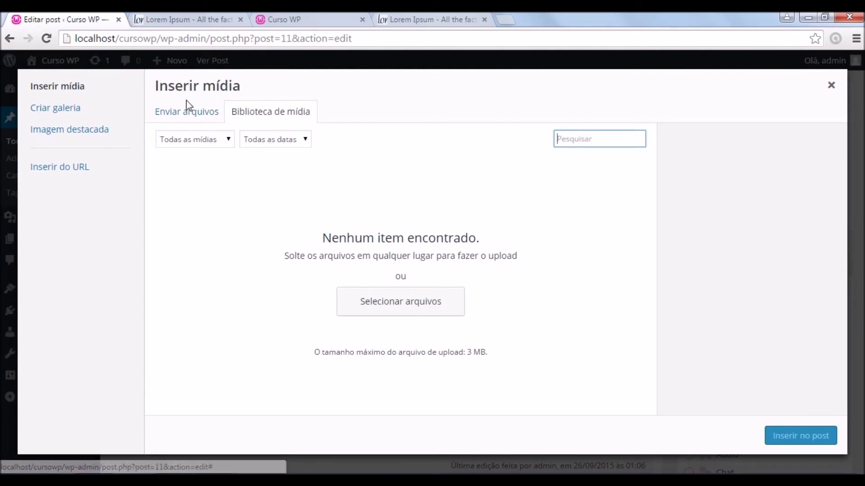
{"action": "left_click", "coordinate": [189, 116]}
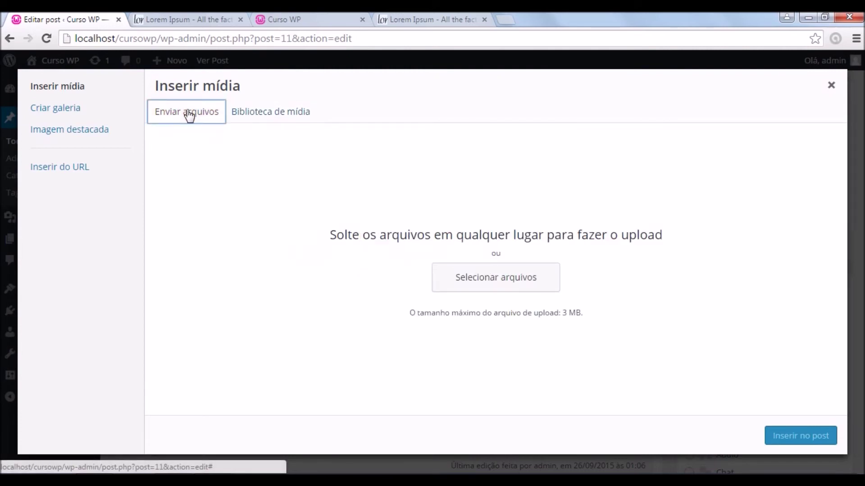
{"action": "left_click", "coordinate": [473, 283]}
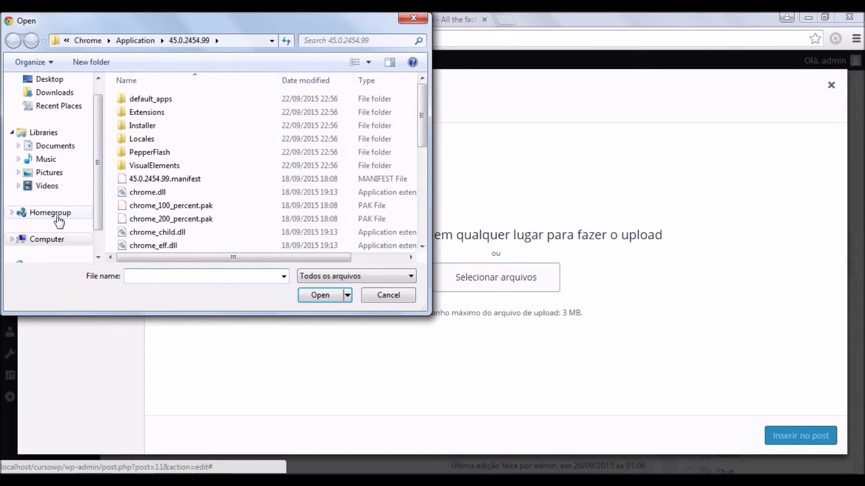
{"action": "left_click", "coordinate": [48, 239]}
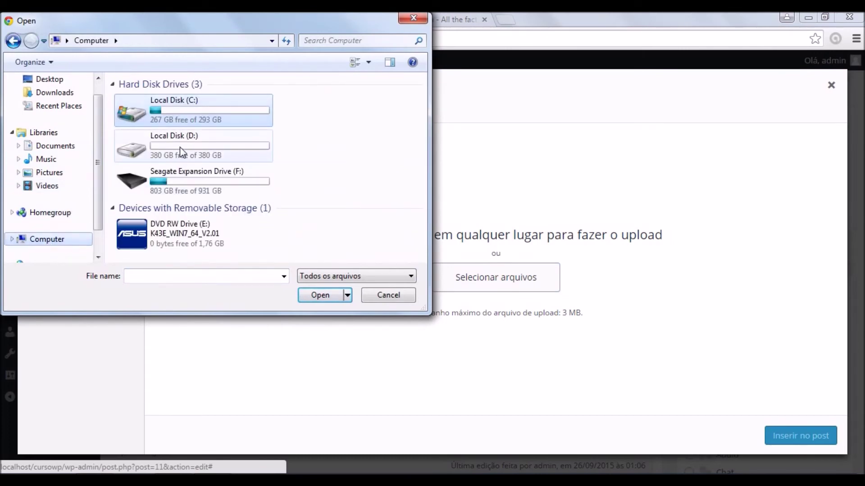
{"action": "double_click", "coordinate": [181, 152]}
{"action": "double_click", "coordinate": [148, 101]}
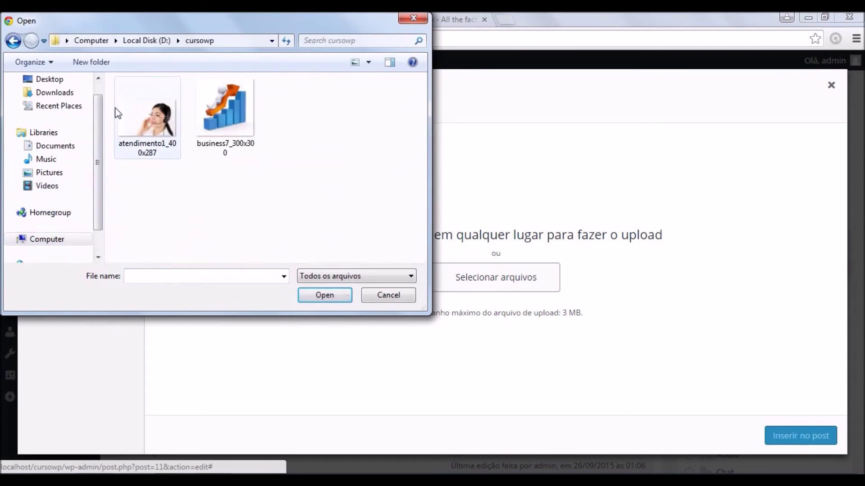
{"action": "left_click", "coordinate": [150, 120]}
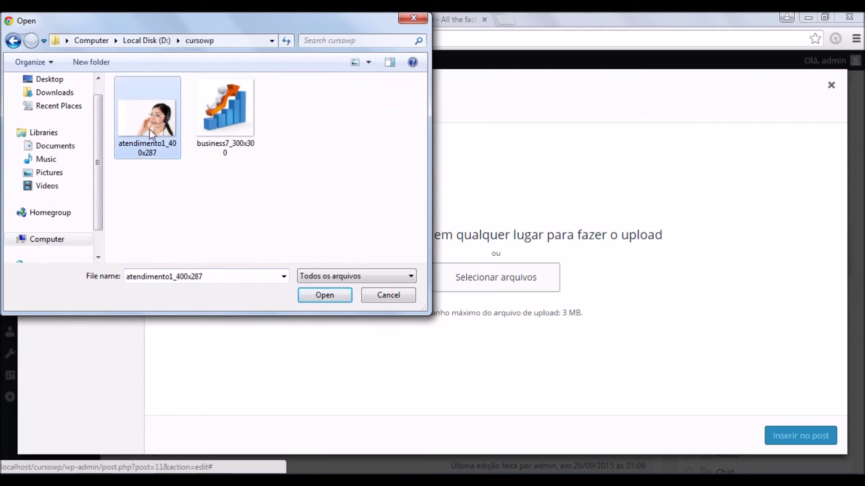
{"action": "left_click", "coordinate": [322, 296]}
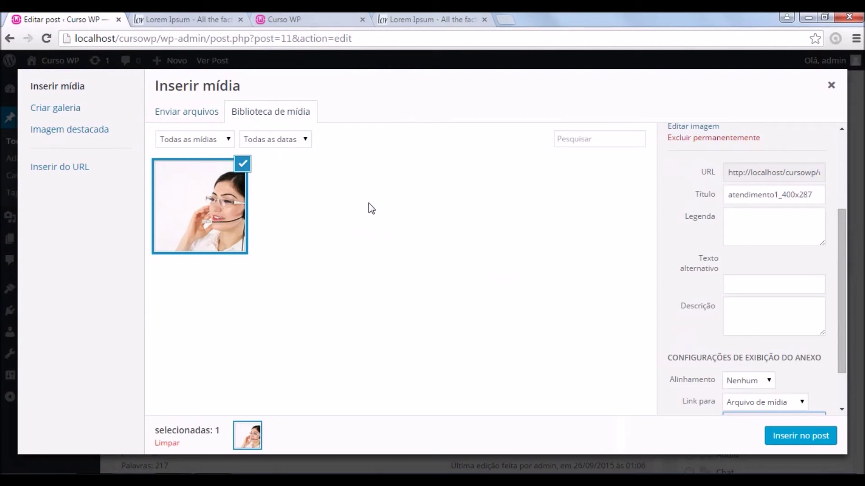
- Set the uploaded image's alternative text to "primeiro post"
{"action": "left_click_drag", "start_coordinate": [841, 250], "coordinate": [838, 279]}
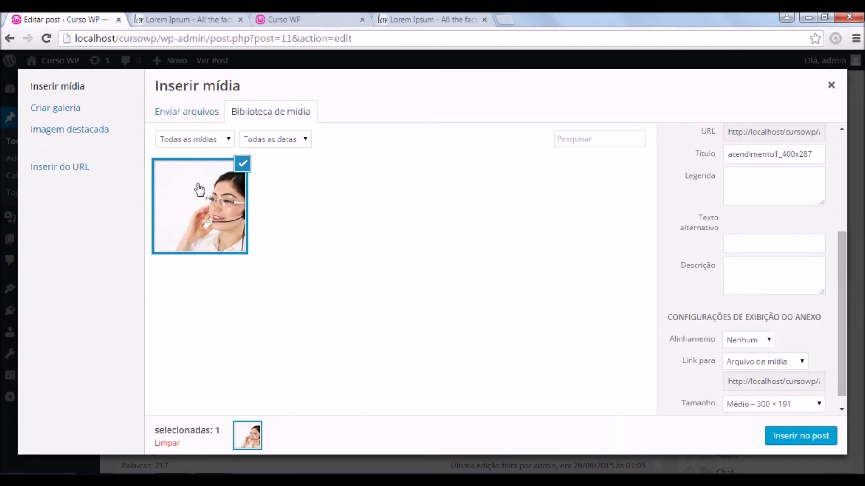
{"action": "left_click", "coordinate": [737, 243]}
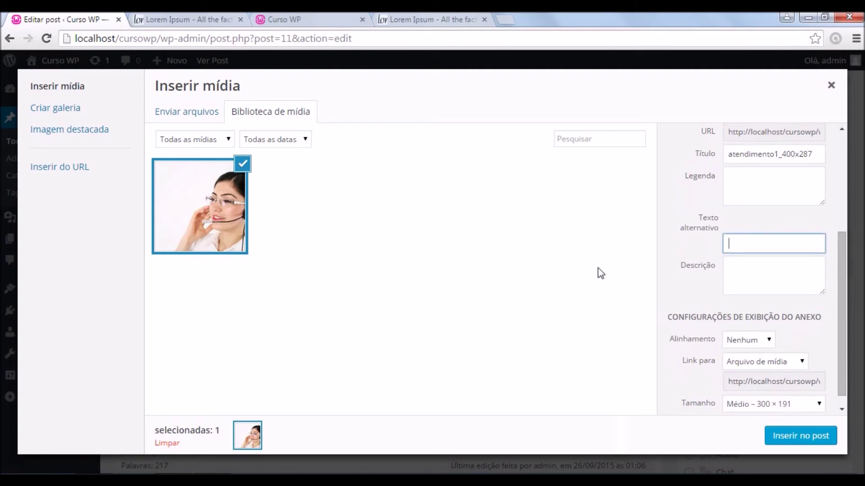
{"action": "type", "text": "primeiro post"}
{"action": "left_click_drag", "start_coordinate": [760, 244], "coordinate": [786, 244]}
{"action": "left_click", "coordinate": [776, 244]}
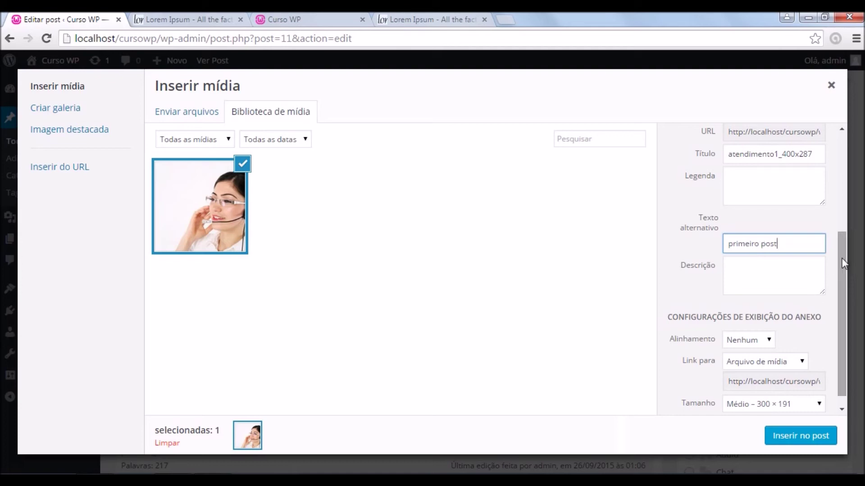
- Set the image's alignment to Esquerda and its link to Nenhum, and insert it into the post
{"action": "left_click_drag", "start_coordinate": [842, 280], "coordinate": [841, 288]}
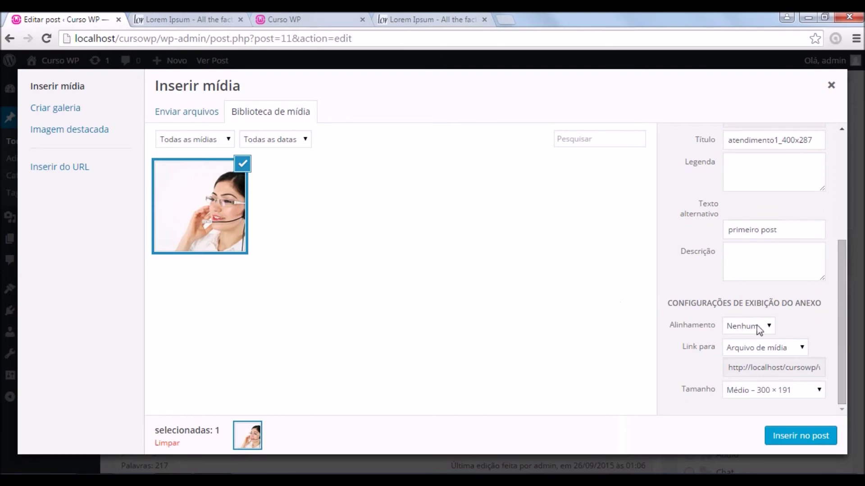
{"action": "left_click", "coordinate": [771, 325]}
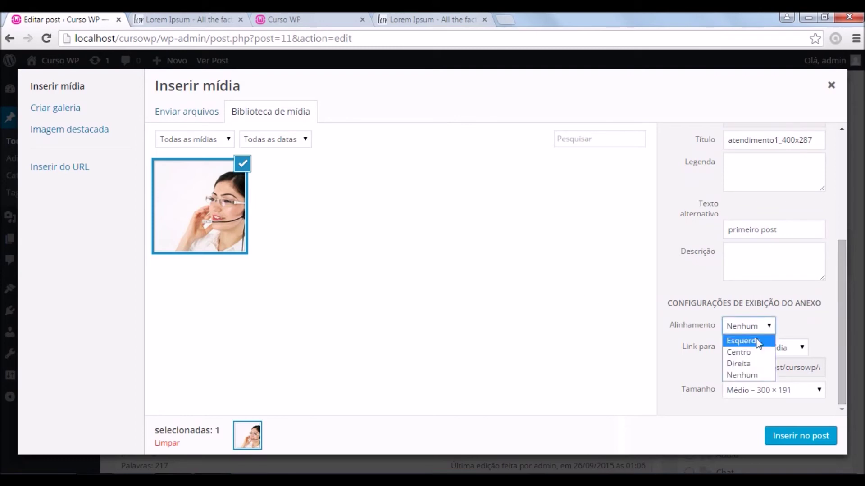
{"action": "left_click", "coordinate": [758, 341]}
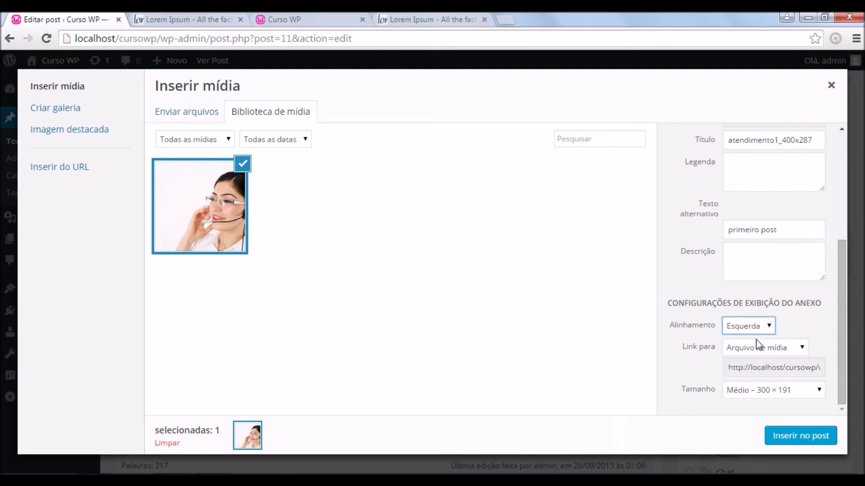
{"action": "left_click_drag", "start_coordinate": [838, 319], "coordinate": [838, 334]}
{"action": "left_click", "coordinate": [771, 352]}
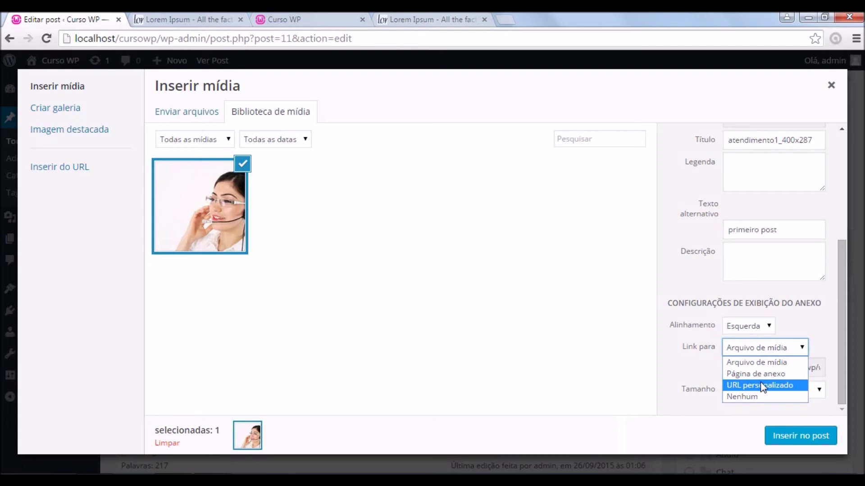
{"action": "left_click", "coordinate": [760, 396]}
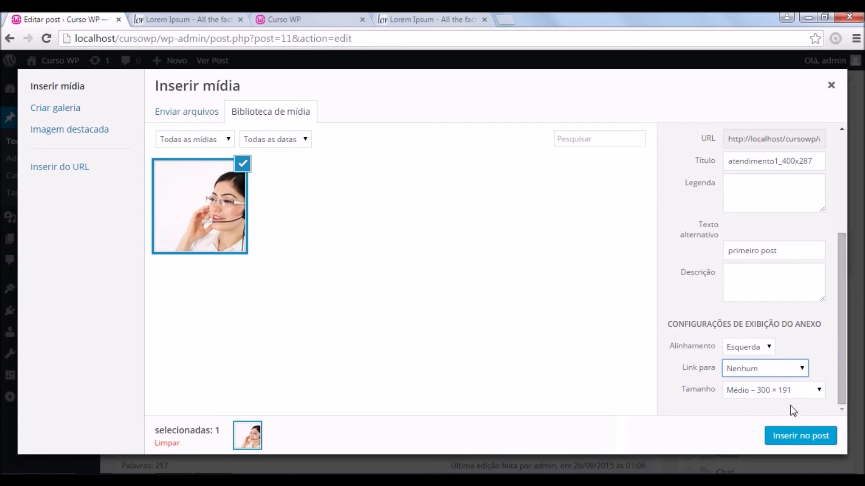
{"action": "left_click", "coordinate": [805, 439]}
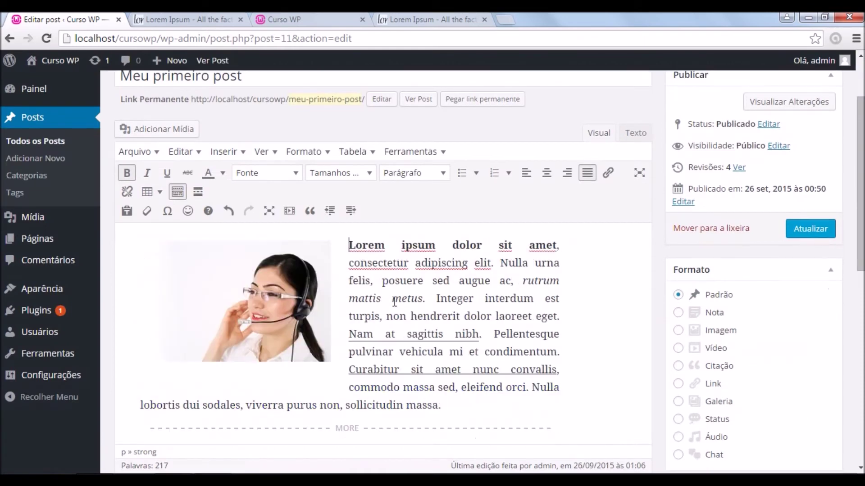
- Align the inserted image to the right of the post's first paragraph
{"action": "scroll", "coordinate": [217, 285], "scroll_direction": "down", "scroll_amount": 2}
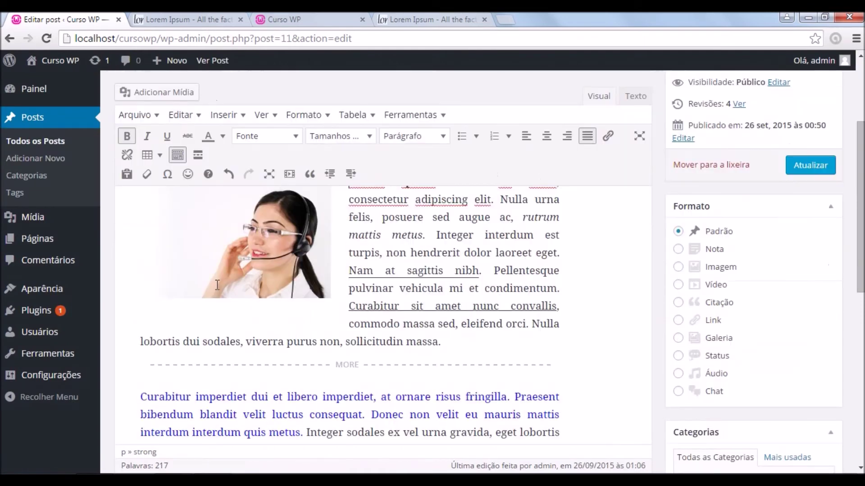
{"action": "scroll", "coordinate": [217, 284], "scroll_direction": "up", "scroll_amount": 2}
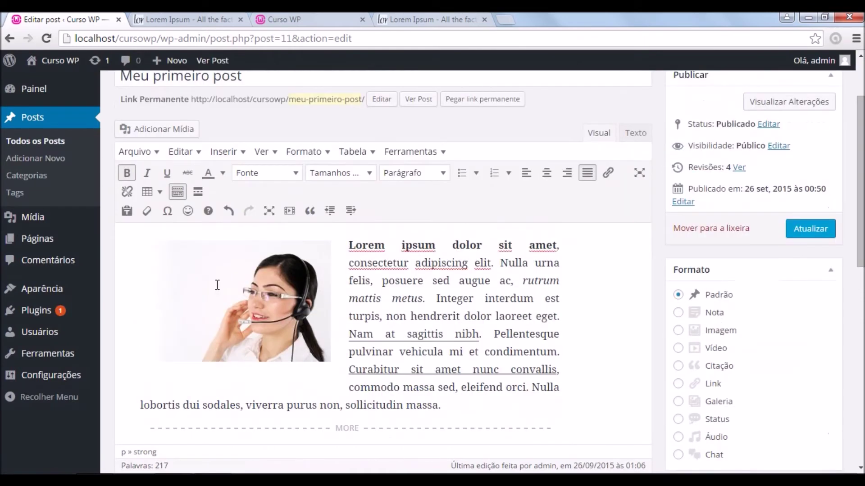
{"action": "left_click", "coordinate": [281, 264]}
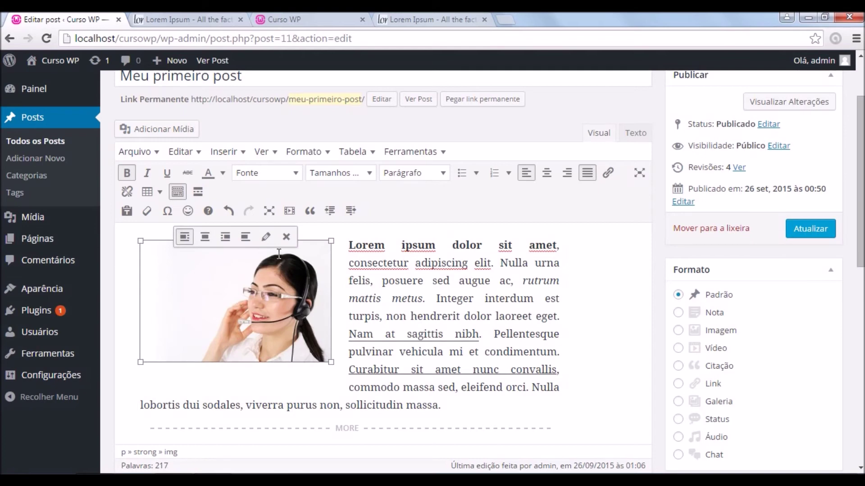
{"action": "left_click", "coordinate": [225, 239]}
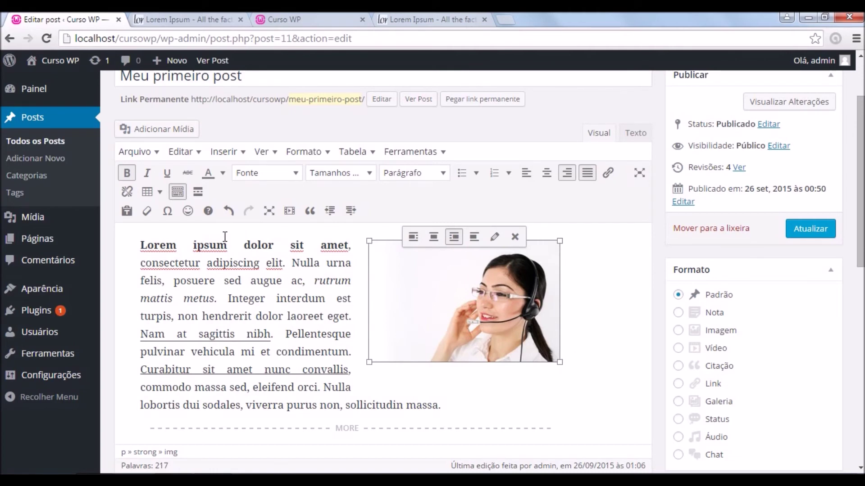
- Update the post with its image, and reload the Curso WP home page to check how it is displayed
{"action": "left_click", "coordinate": [797, 235]}
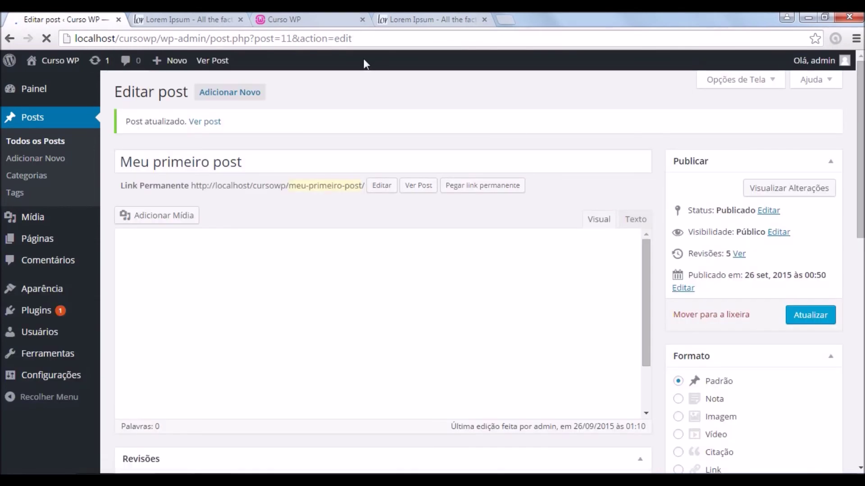
{"action": "left_click", "coordinate": [267, 14]}
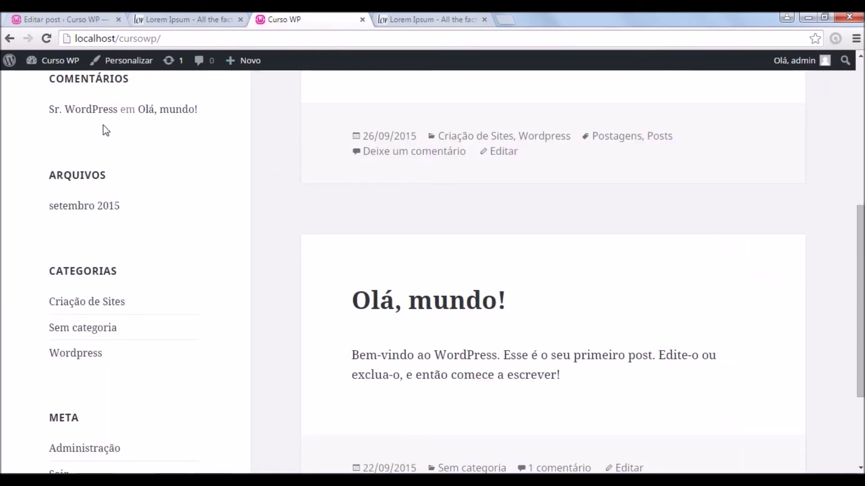
{"action": "scroll", "coordinate": [108, 129], "scroll_direction": "up", "scroll_amount": 8}
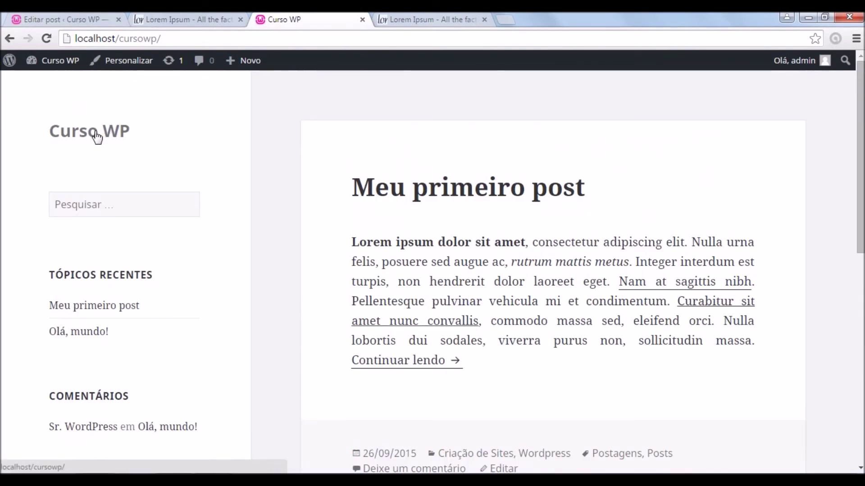
{"action": "left_click", "coordinate": [96, 135]}
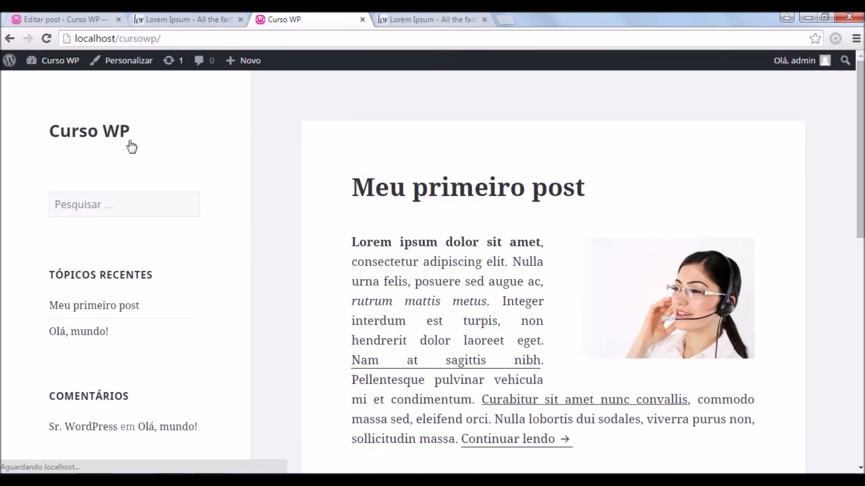
{"action": "scroll", "coordinate": [578, 288], "scroll_direction": "down", "scroll_amount": 2}
{"action": "scroll", "coordinate": [594, 245], "scroll_direction": "up", "scroll_amount": 1}
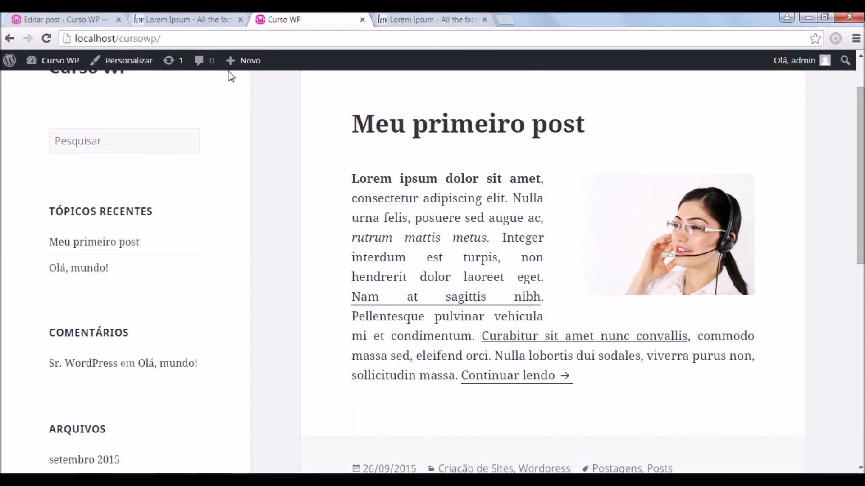
- Return to the editor of "Meu primeiro post" and open the selection of its featured image
{"action": "left_click", "coordinate": [88, 18]}
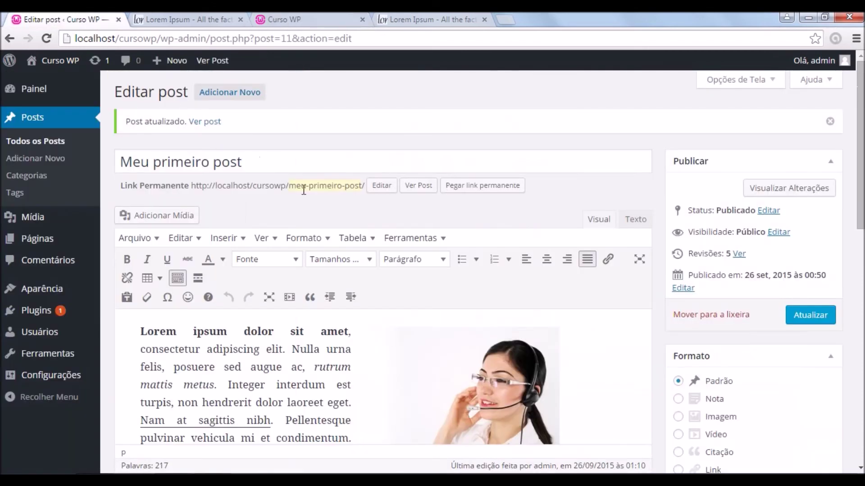
{"action": "scroll", "coordinate": [273, 293], "scroll_direction": "down", "scroll_amount": 1}
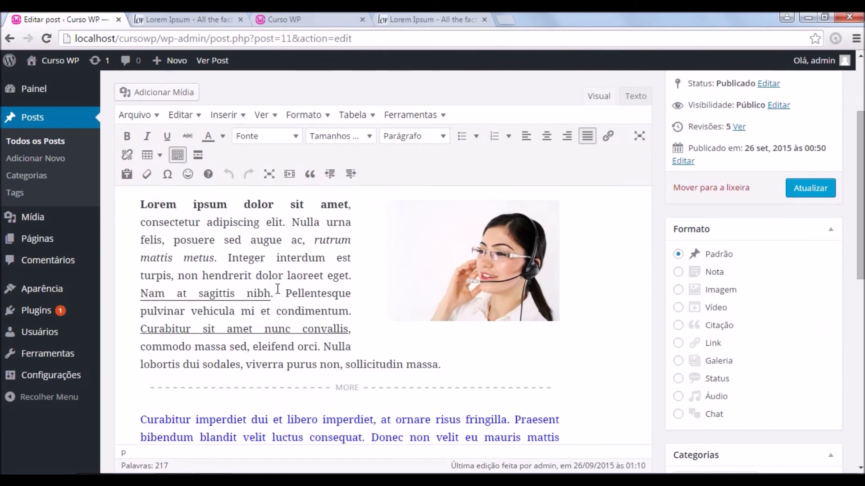
{"action": "scroll", "coordinate": [278, 288], "scroll_direction": "down", "scroll_amount": 6}
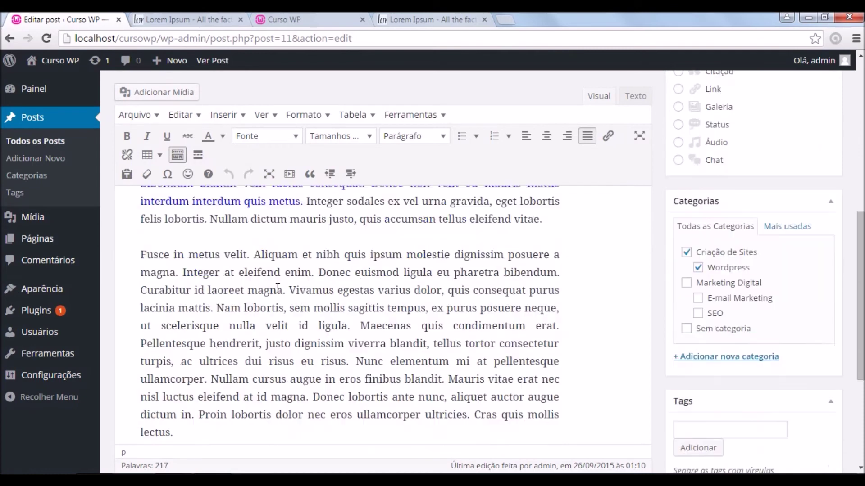
{"action": "scroll", "coordinate": [277, 287], "scroll_direction": "down", "scroll_amount": 2}
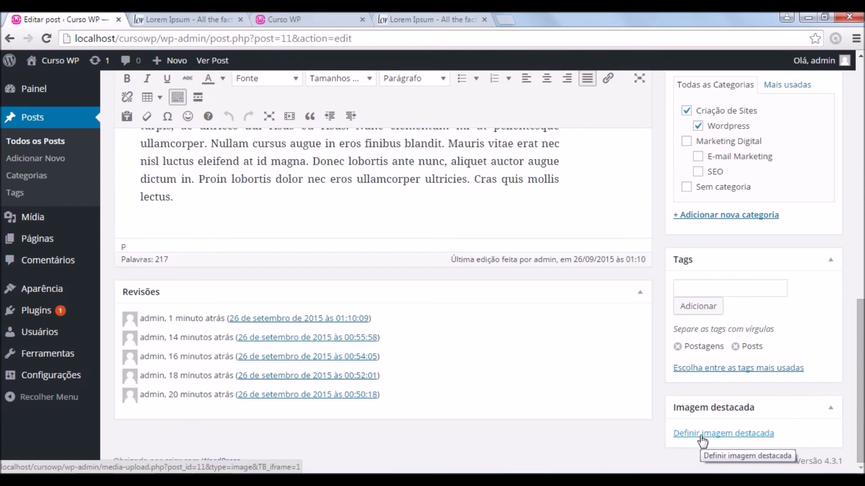
{"action": "left_click", "coordinate": [701, 435]}
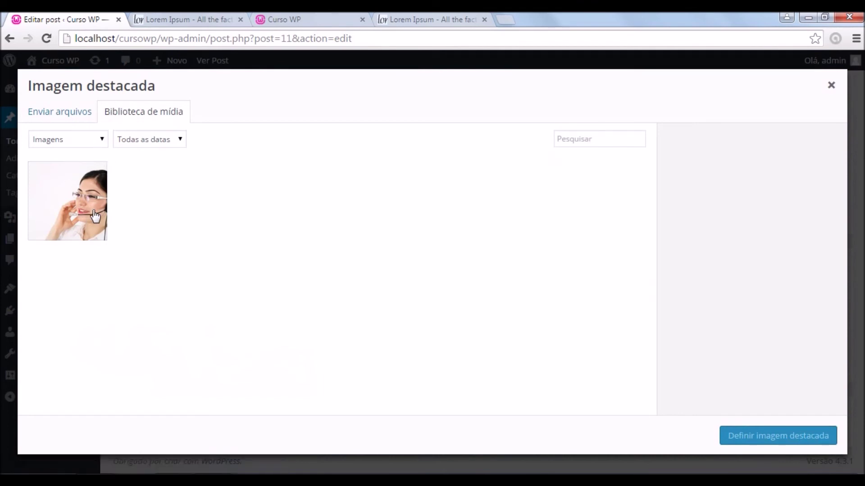
- Upload business7_300x300 from the cursowp folder and set it as the post's featured image
{"action": "left_click", "coordinate": [75, 122]}
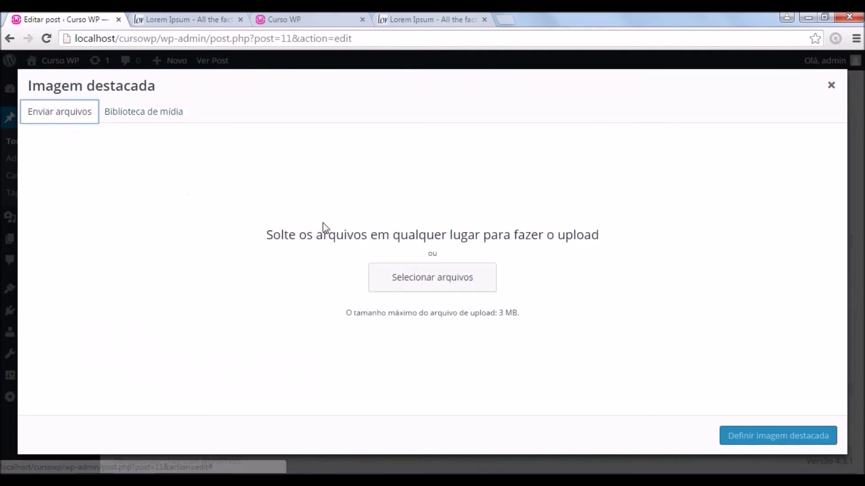
{"action": "left_click", "coordinate": [440, 286]}
{"action": "left_click", "coordinate": [233, 129]}
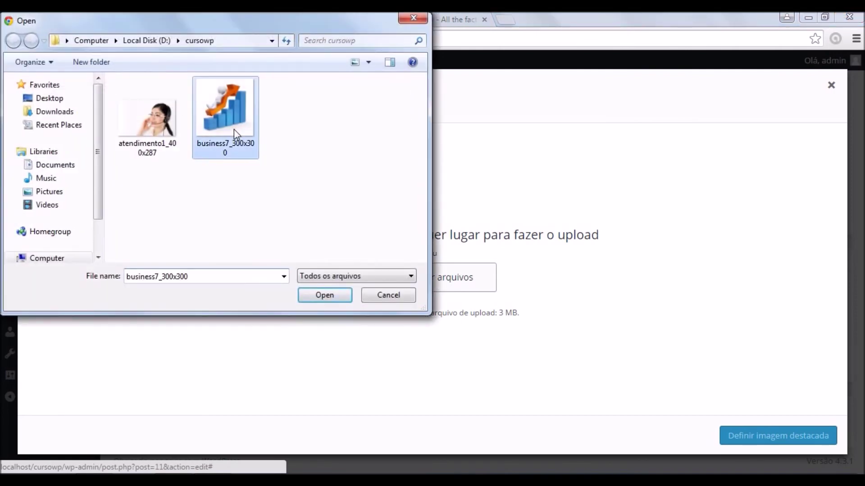
{"action": "left_click", "coordinate": [324, 295]}
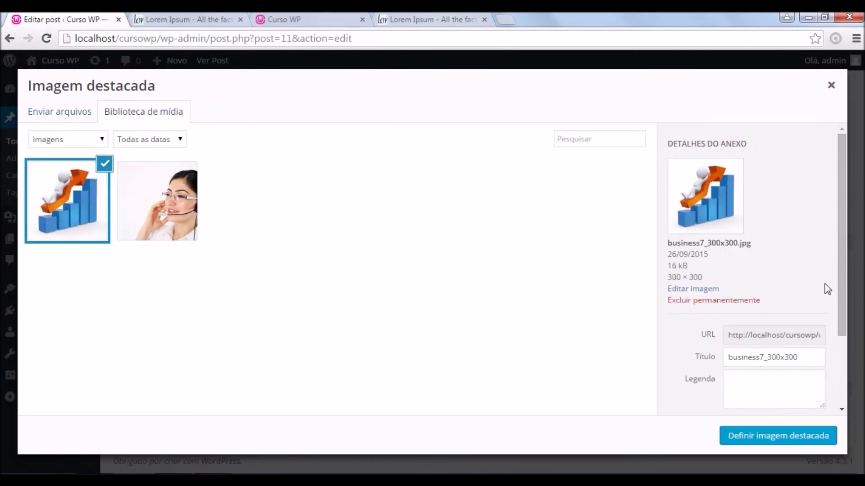
{"action": "left_click_drag", "start_coordinate": [840, 274], "coordinate": [845, 352]}
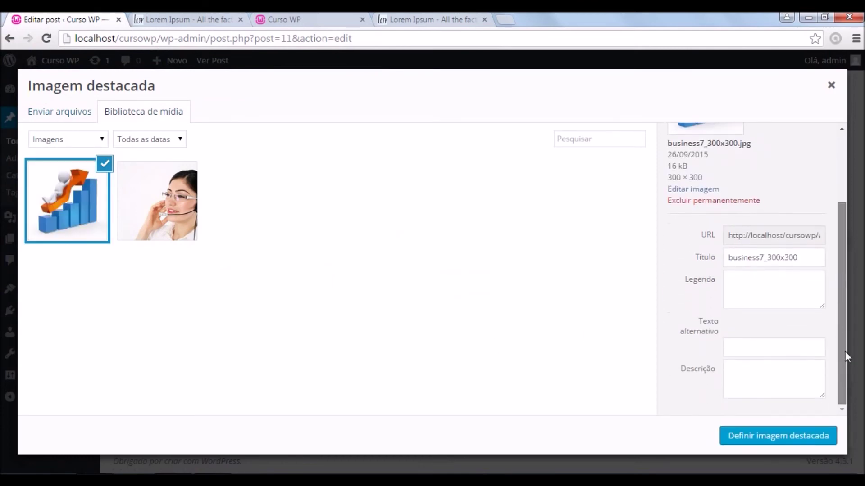
{"action": "left_click", "coordinate": [778, 436]}
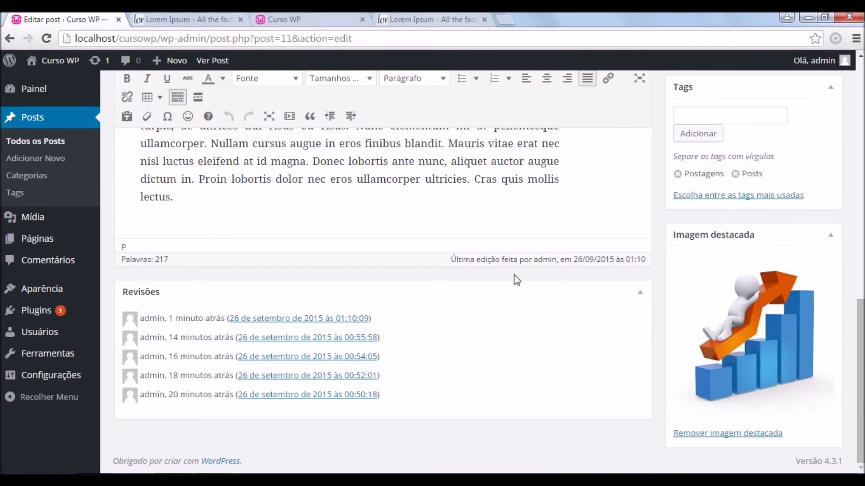
- Update the post to save its featured image
{"action": "scroll", "coordinate": [507, 266], "scroll_direction": "up", "scroll_amount": 2}
{"action": "scroll", "coordinate": [506, 266], "scroll_direction": "up", "scroll_amount": 5}
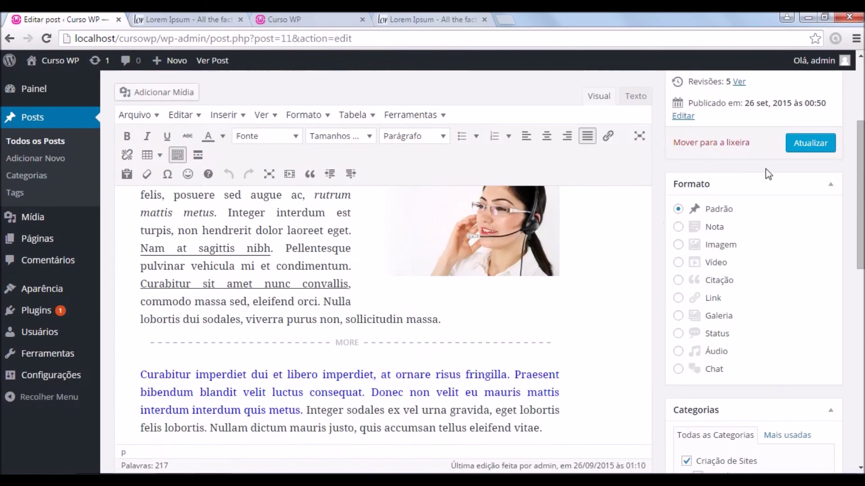
{"action": "left_click", "coordinate": [810, 144]}
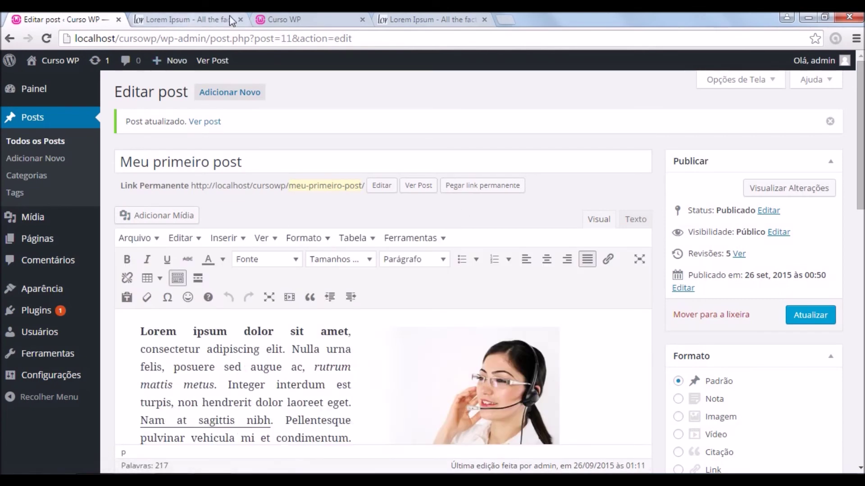
- Reload the Curso WP home page and check how the featured image is displayed with the post
{"action": "left_click", "coordinate": [283, 17]}
{"action": "left_click", "coordinate": [255, 40]}
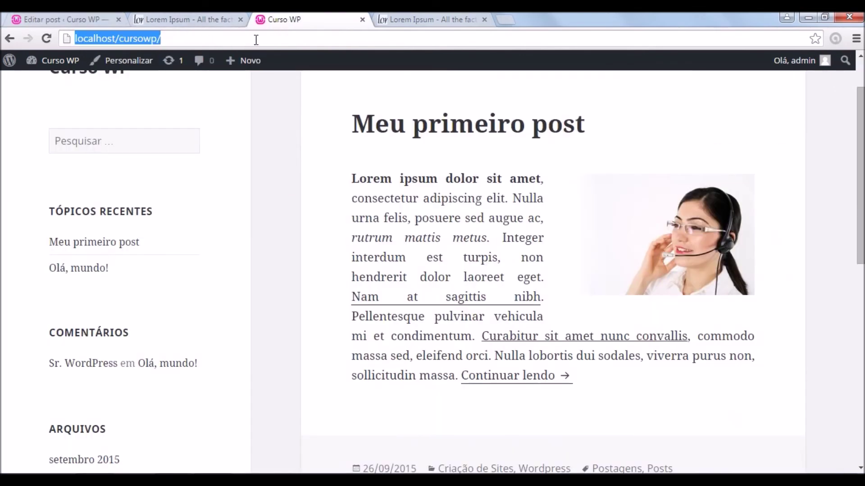
{"action": "key", "text": "Return"}
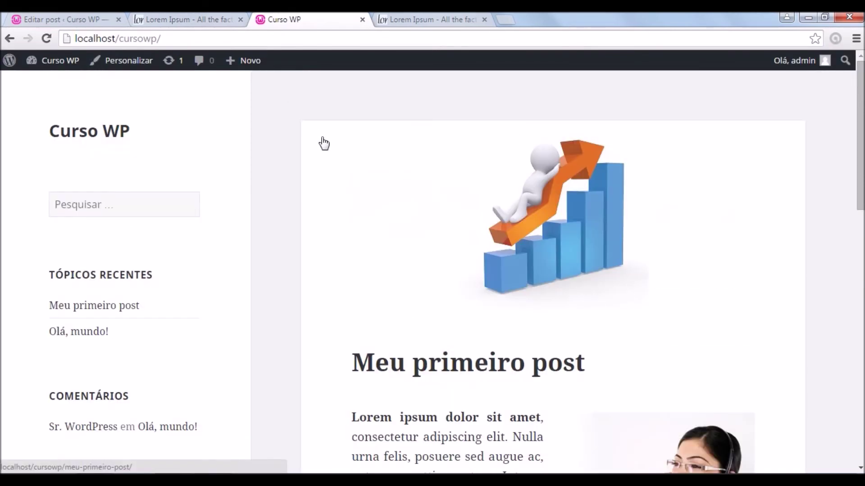
{"action": "scroll", "coordinate": [323, 144], "scroll_direction": "down", "scroll_amount": 2}
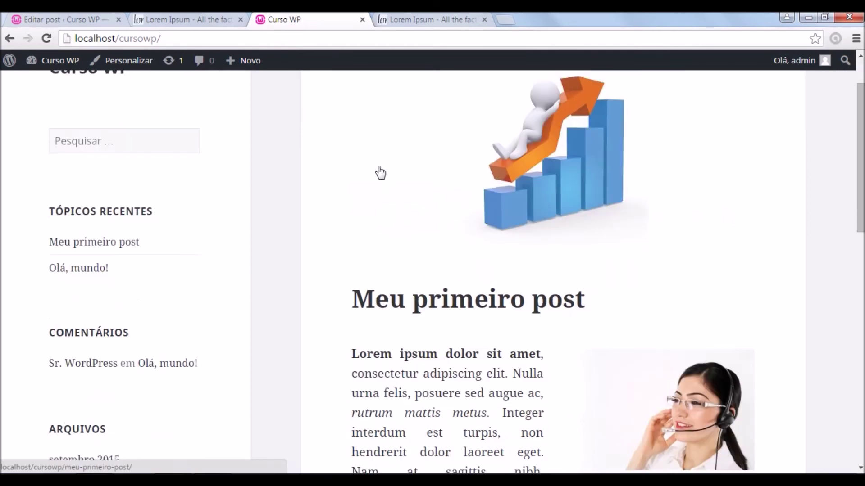
{"action": "scroll", "coordinate": [433, 155], "scroll_direction": "up", "scroll_amount": 1}
{"action": "scroll", "coordinate": [440, 195], "scroll_direction": "down", "scroll_amount": 4}
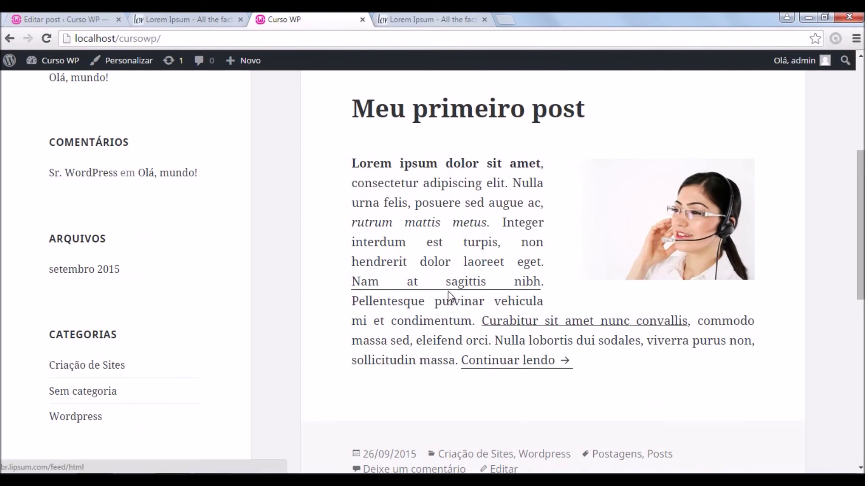
{"action": "scroll", "coordinate": [451, 296], "scroll_direction": "up", "scroll_amount": 3}
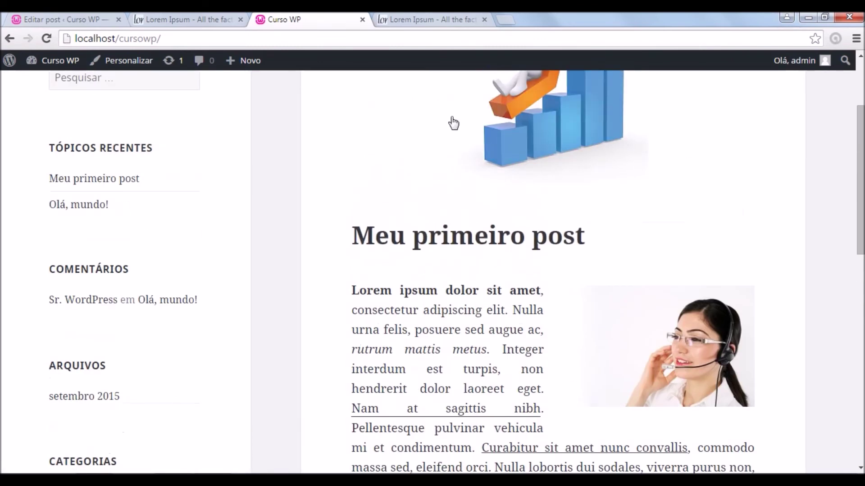
{"action": "left_click", "coordinate": [446, 17]}
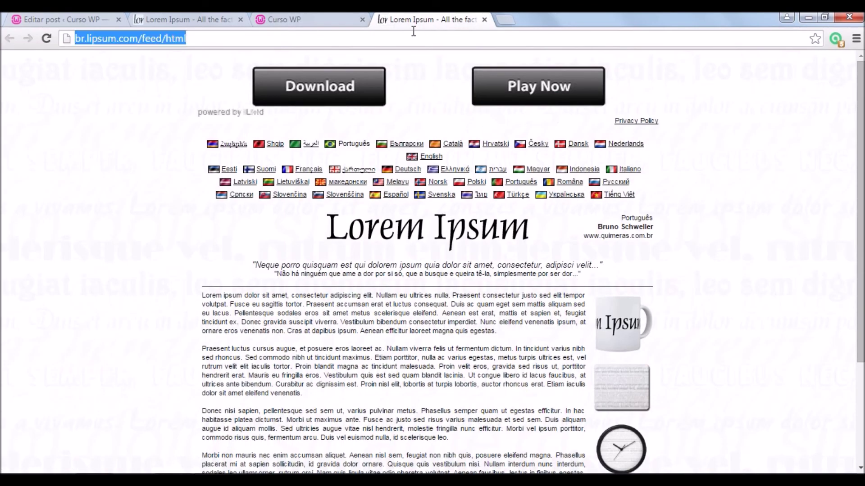
{"action": "type", "text": "www.cl"}
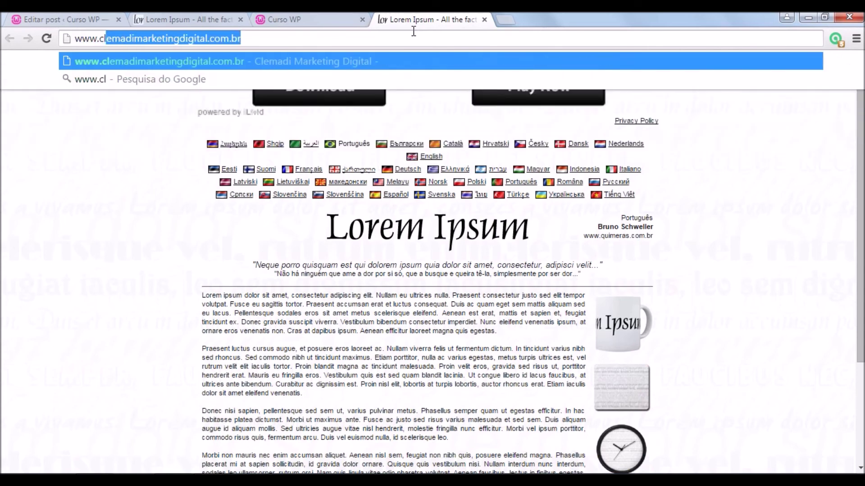
{"action": "key", "text": "Return"}
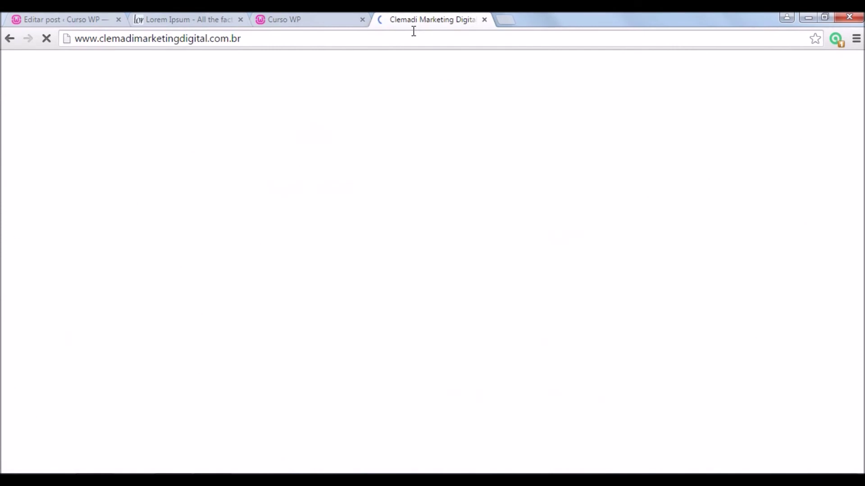
- Examine how the featured images accompany the post excerpts on the Clemadi Marketing Digital home page
{"action": "scroll", "coordinate": [321, 189], "scroll_direction": "down", "scroll_amount": 4}
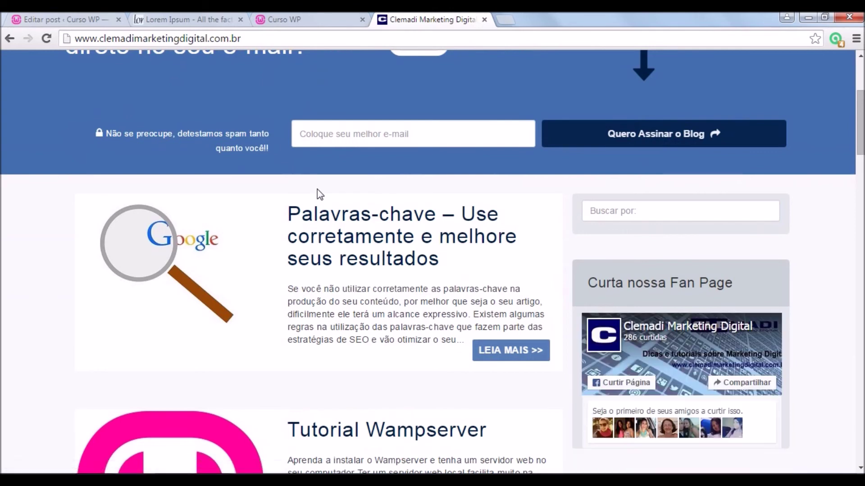
{"action": "scroll", "coordinate": [115, 286], "scroll_direction": "down", "scroll_amount": 3}
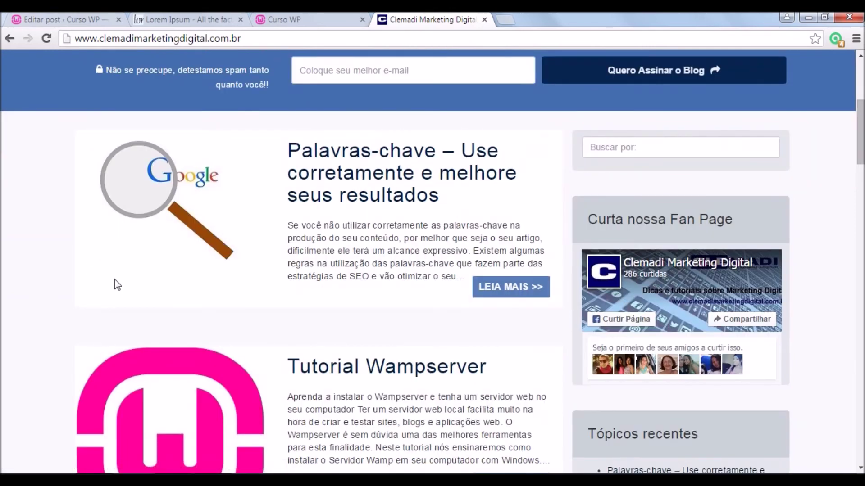
{"action": "scroll", "coordinate": [163, 302], "scroll_direction": "down", "scroll_amount": 4}
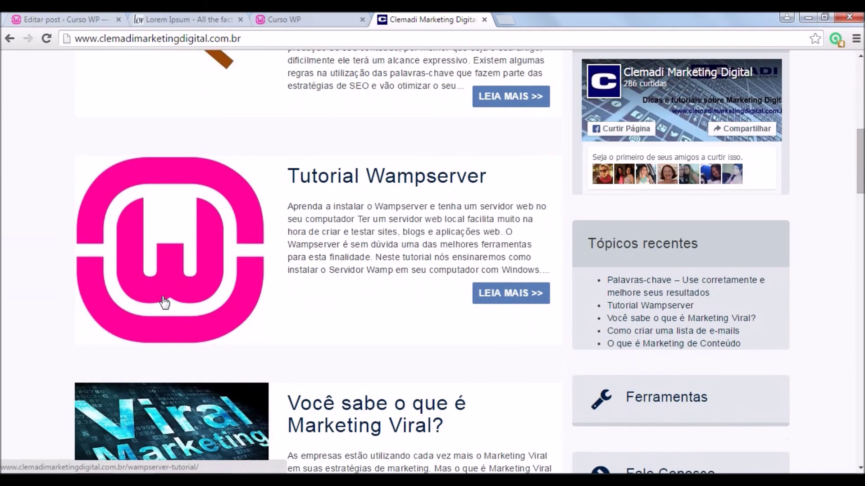
{"action": "scroll", "coordinate": [165, 298], "scroll_direction": "down", "scroll_amount": 1}
{"action": "scroll", "coordinate": [164, 298], "scroll_direction": "down", "scroll_amount": 3}
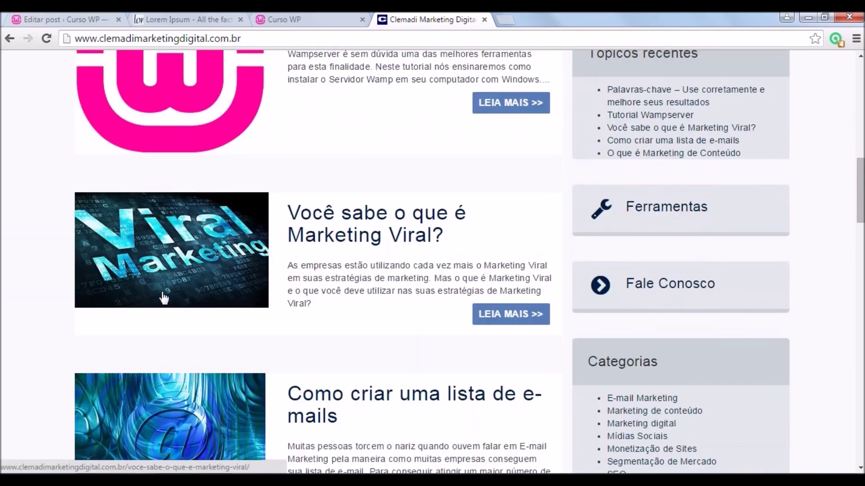
{"action": "scroll", "coordinate": [164, 298], "scroll_direction": "down", "scroll_amount": 3}
{"action": "scroll", "coordinate": [164, 295], "scroll_direction": "up", "scroll_amount": 5}
{"action": "scroll", "coordinate": [163, 298], "scroll_direction": "up", "scroll_amount": 3}
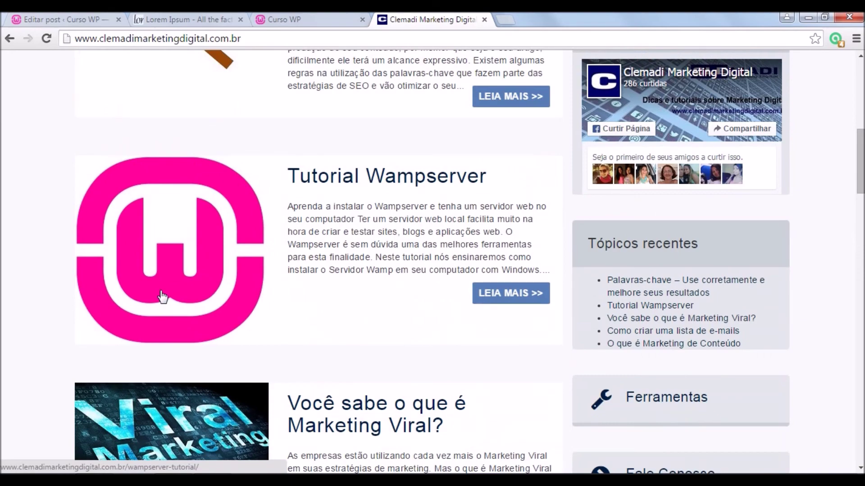
{"action": "scroll", "coordinate": [180, 293], "scroll_direction": "up", "scroll_amount": 5}
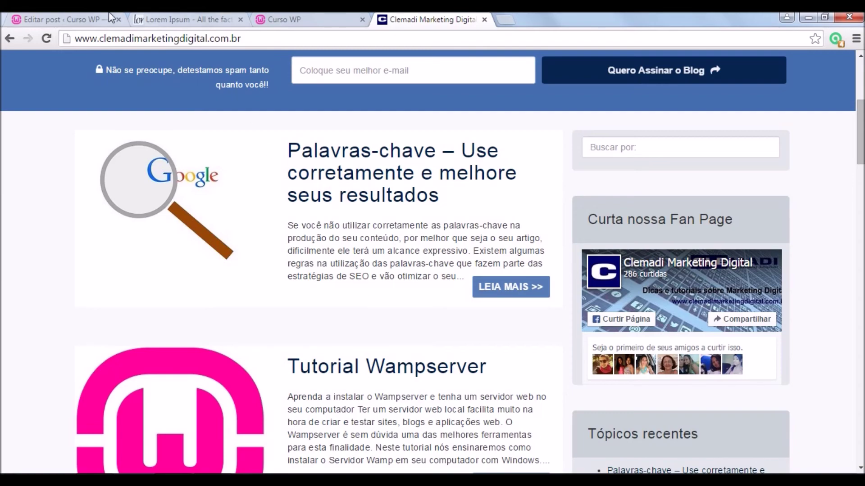
- Return to the post editor and add an empty paragraph after the post's last paragraph
{"action": "left_click", "coordinate": [74, 19]}
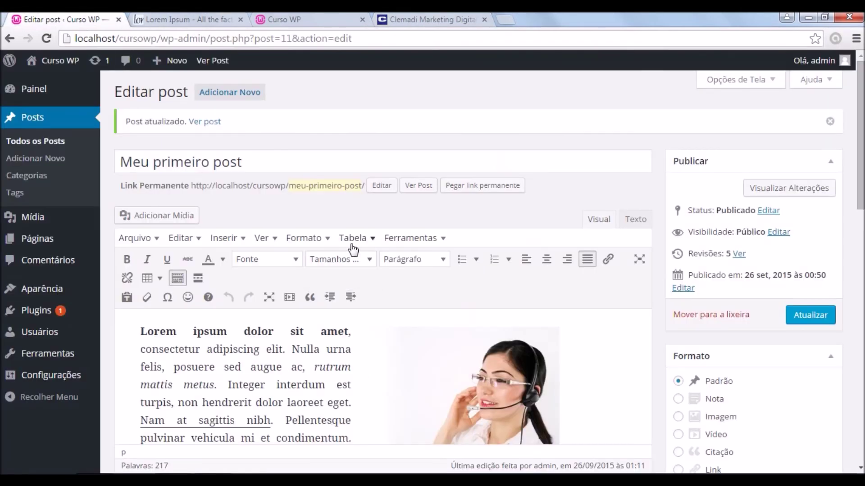
{"action": "scroll", "coordinate": [353, 247], "scroll_direction": "down", "scroll_amount": 4}
{"action": "scroll", "coordinate": [353, 246], "scroll_direction": "down", "scroll_amount": 3}
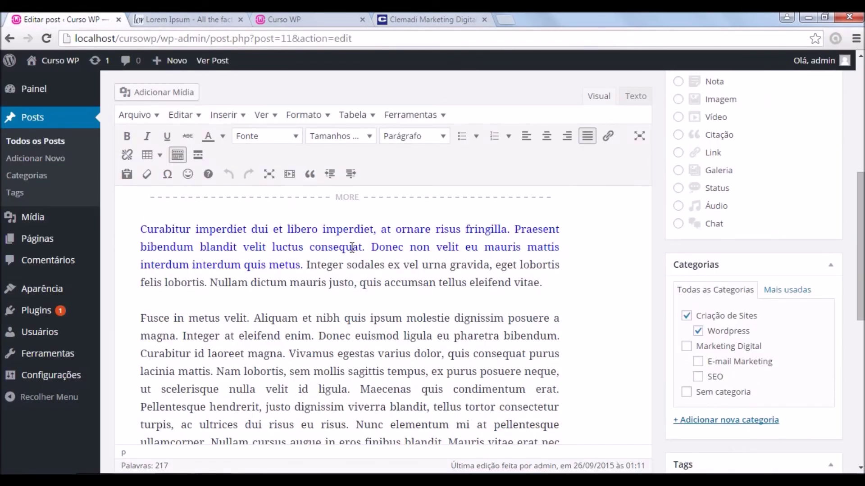
{"action": "scroll", "coordinate": [352, 247], "scroll_direction": "down", "scroll_amount": 4}
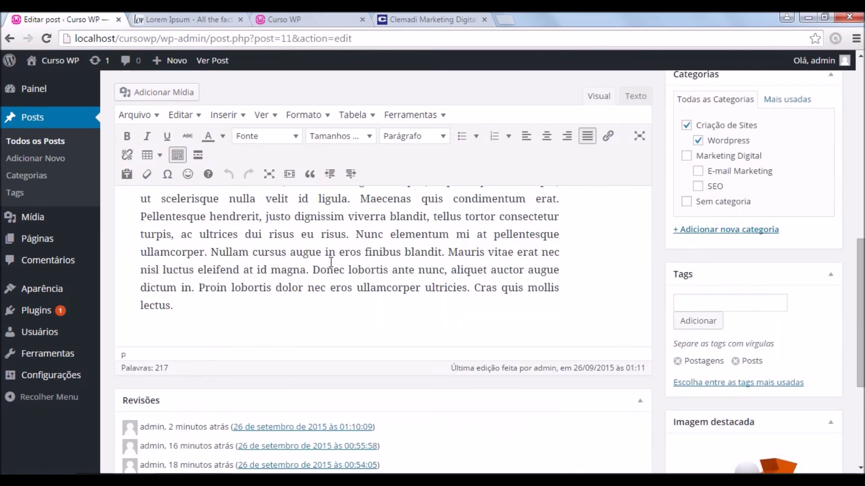
{"action": "left_click", "coordinate": [232, 306]}
{"action": "key", "text": "Return"}
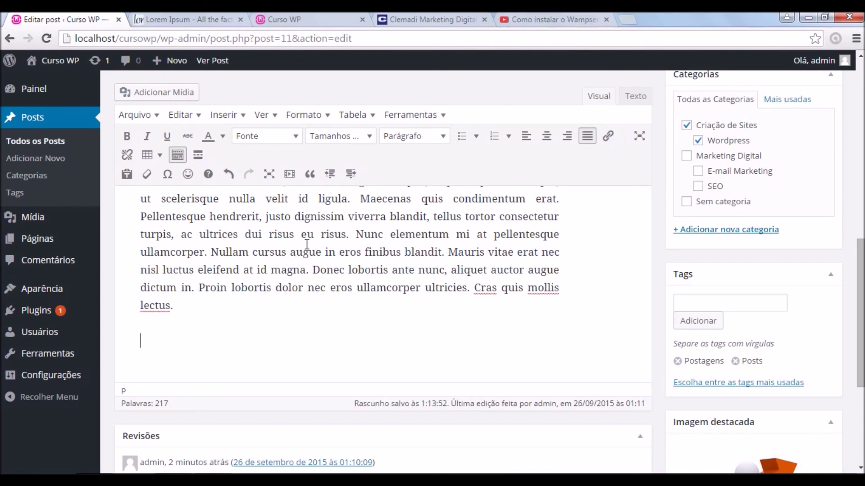
- Switch to YouTube and copy the iframe embed code of the video "Como instalar o Wampserver"
{"action": "left_click", "coordinate": [536, 19]}
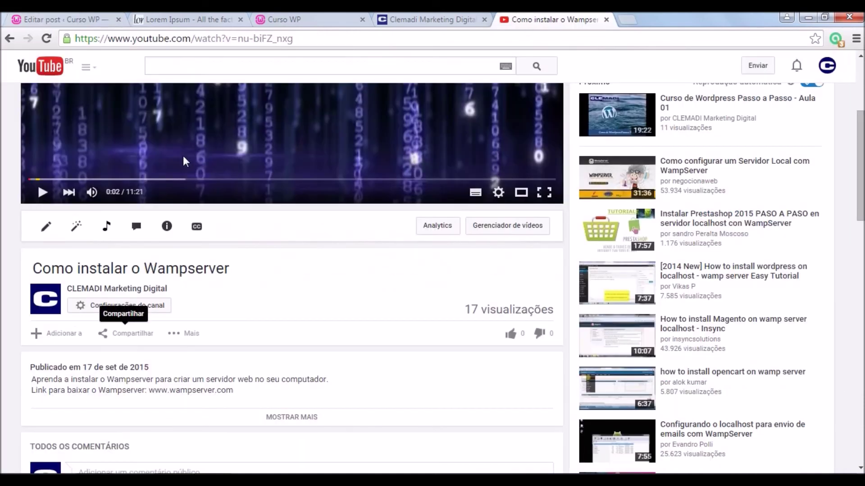
{"action": "scroll", "coordinate": [183, 156], "scroll_direction": "up", "scroll_amount": 5}
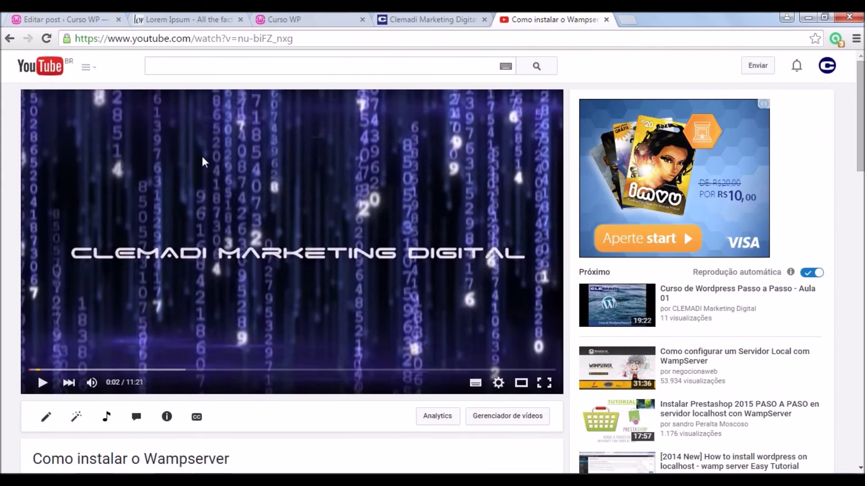
{"action": "scroll", "coordinate": [199, 189], "scroll_direction": "down", "scroll_amount": 5}
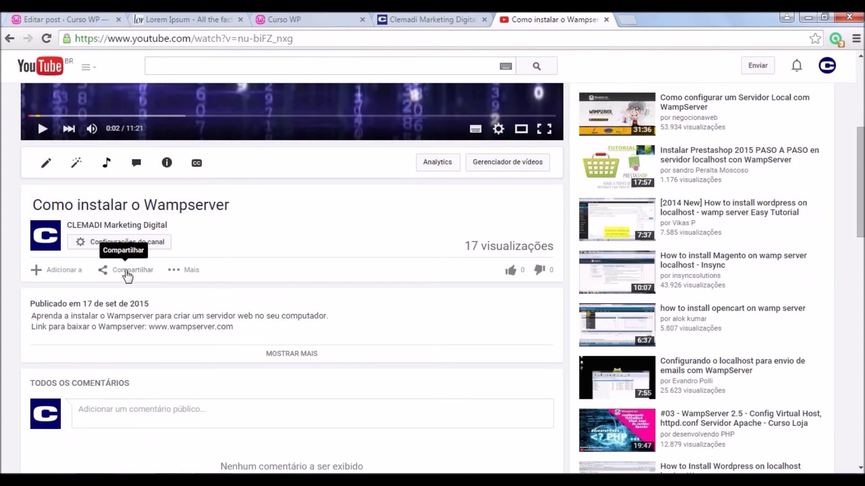
{"action": "left_click", "coordinate": [128, 273]}
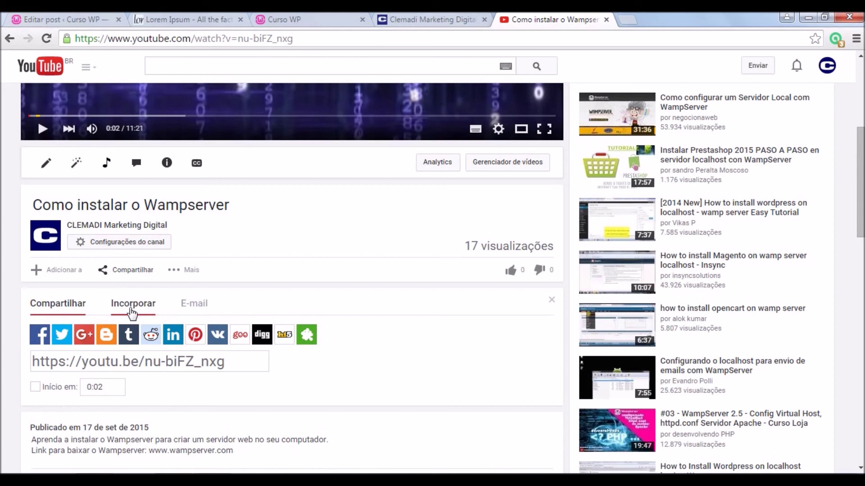
{"action": "left_click", "coordinate": [132, 311]}
{"action": "key", "text": "ctrl+c"}
{"action": "scroll", "coordinate": [89, 266], "scroll_direction": "down", "scroll_amount": 3}
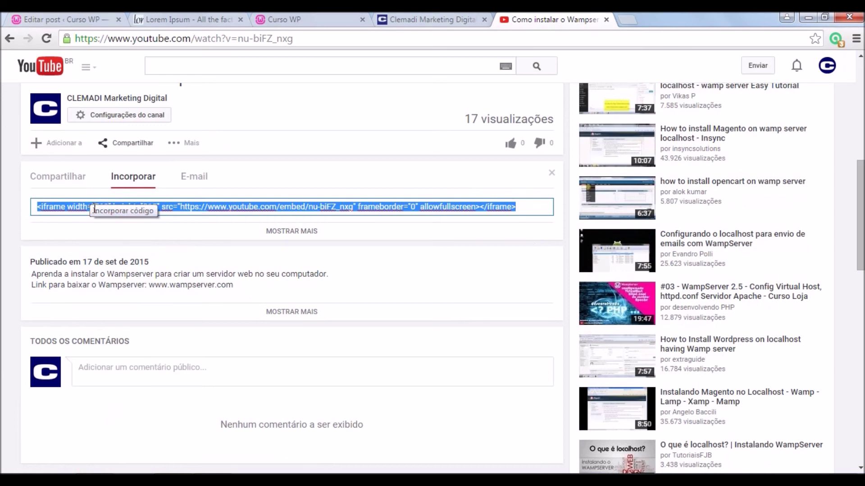
- Insert the copied YouTube iframe code as an embedded video in the post's empty last paragraph and update the post
{"action": "left_click", "coordinate": [85, 19]}
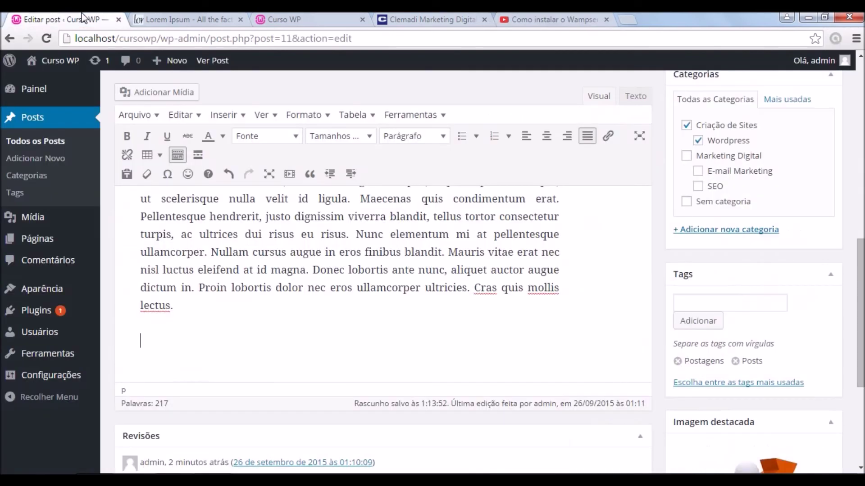
{"action": "left_click", "coordinate": [154, 328]}
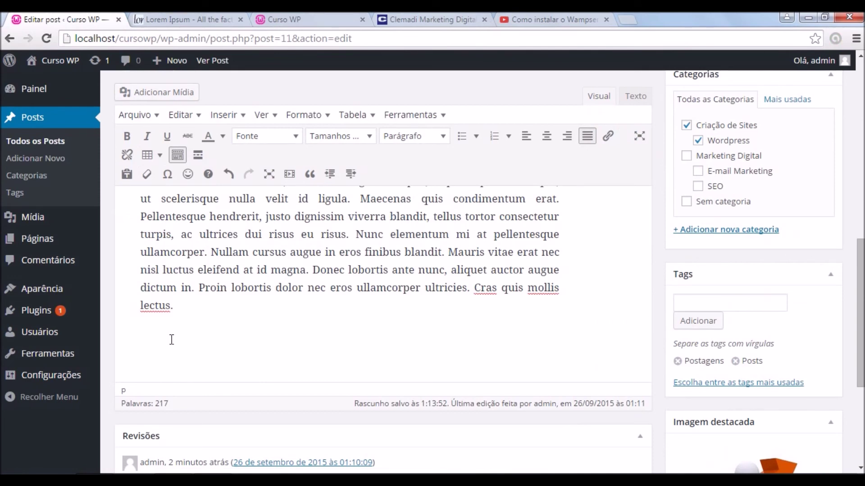
{"action": "left_click", "coordinate": [290, 174]}
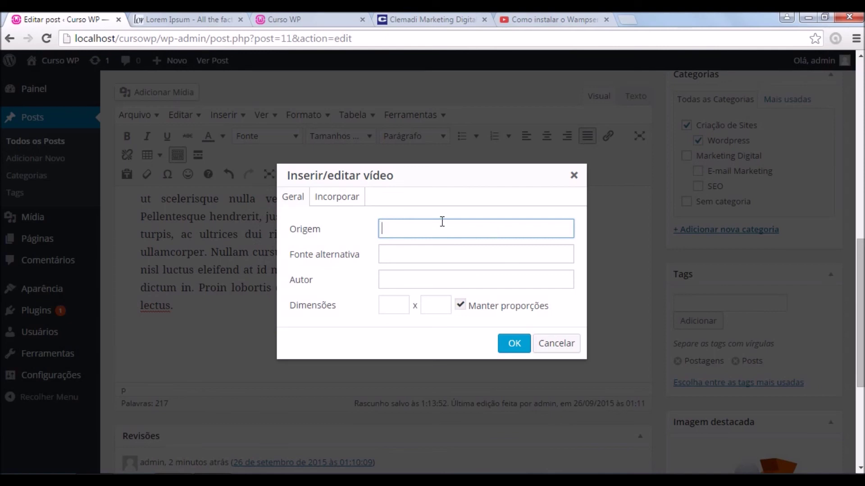
{"action": "left_click", "coordinate": [340, 201]}
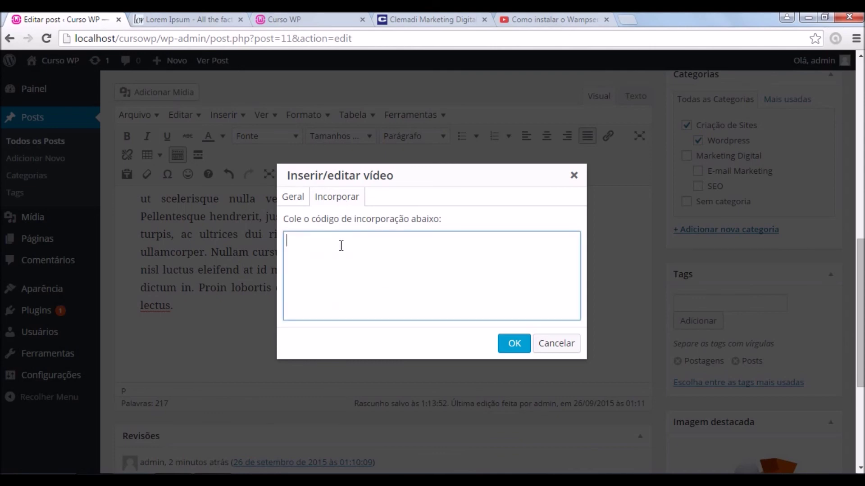
{"action": "key", "text": "ctrl+v"}
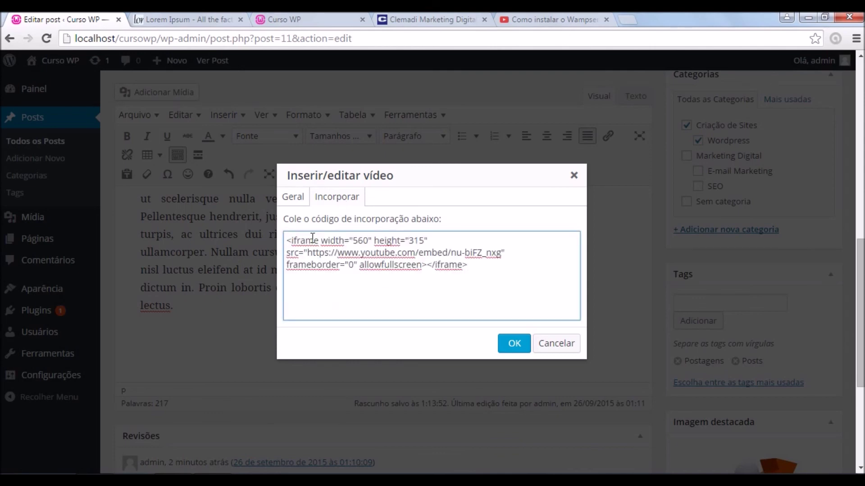
{"action": "left_click", "coordinate": [514, 344]}
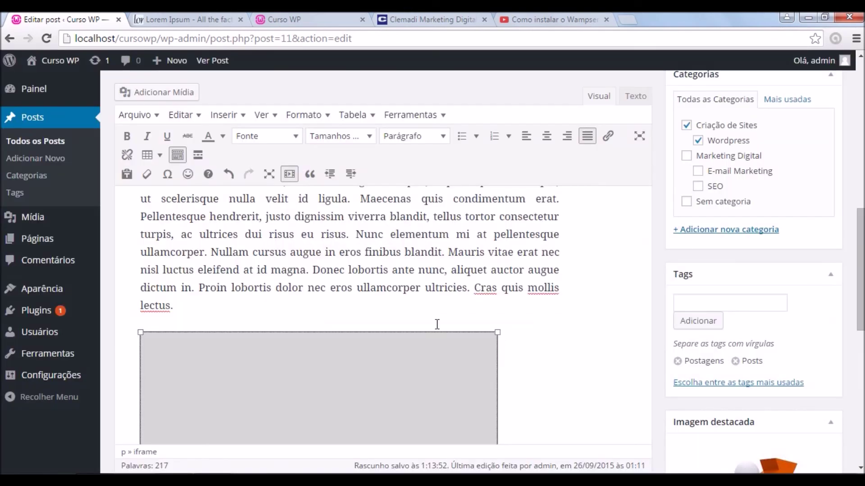
{"action": "scroll", "coordinate": [269, 277], "scroll_direction": "down", "scroll_amount": 4}
{"action": "scroll", "coordinate": [269, 277], "scroll_direction": "up", "scroll_amount": 3}
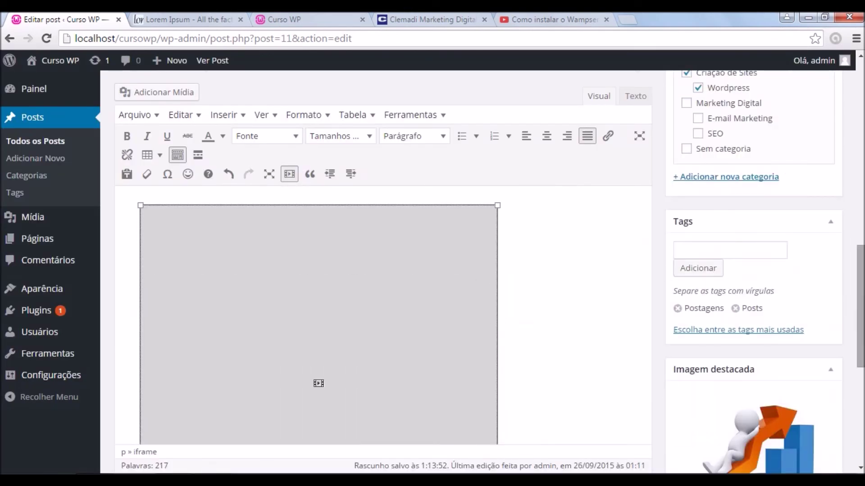
{"action": "left_click_drag", "start_coordinate": [860, 289], "coordinate": [835, 171]}
{"action": "left_click", "coordinate": [807, 155]}
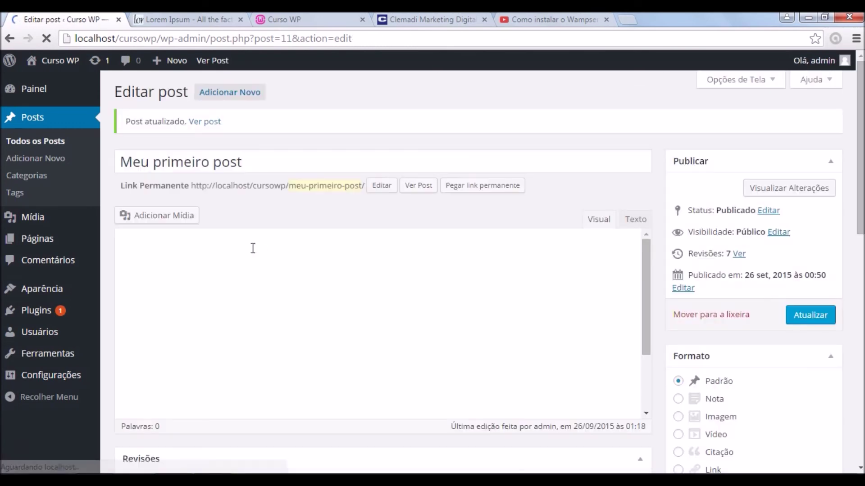
- Reload the Curso WP home page and open the full "Meu primeiro post" entry at its embedded video
{"action": "left_click", "coordinate": [301, 21]}
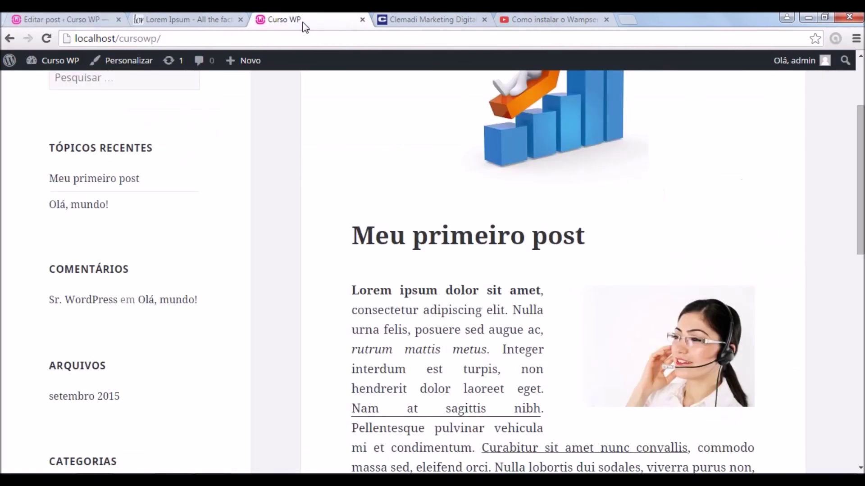
{"action": "left_click", "coordinate": [276, 38]}
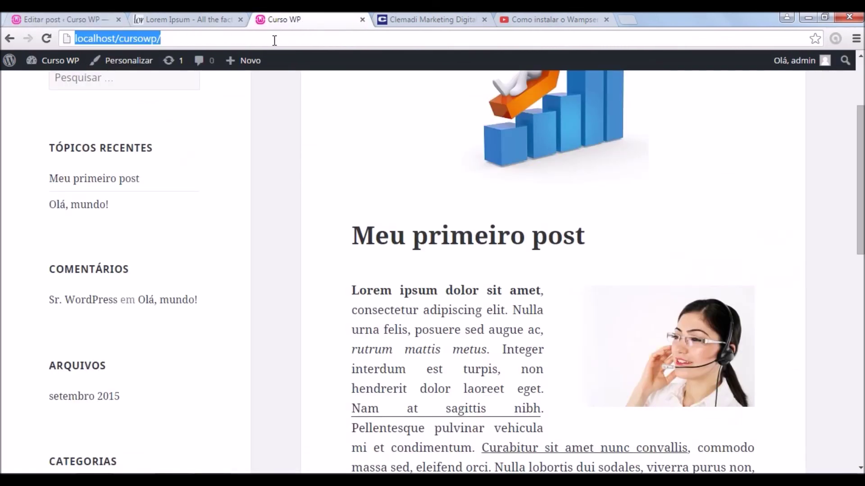
{"action": "key", "text": "Return"}
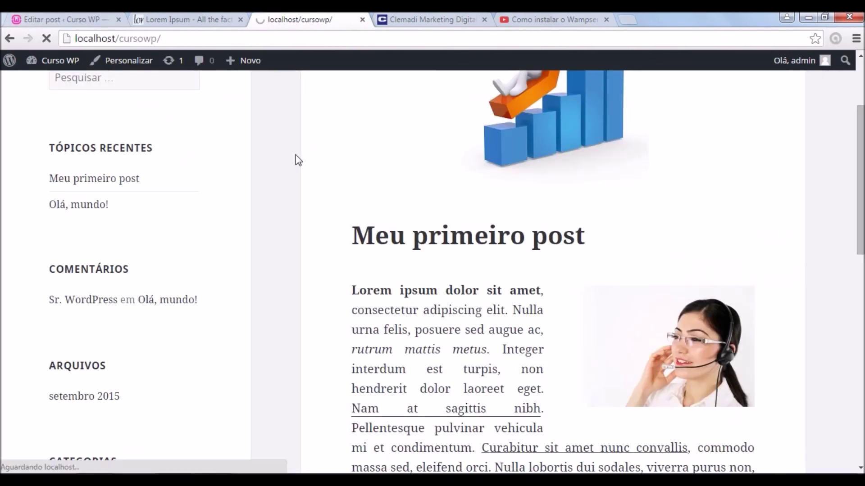
{"action": "scroll", "coordinate": [371, 195], "scroll_direction": "down", "scroll_amount": 4}
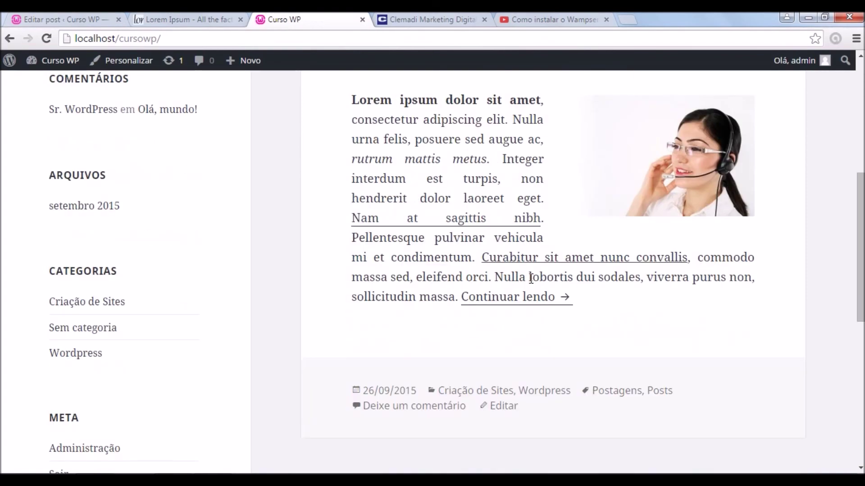
{"action": "left_click", "coordinate": [526, 304]}
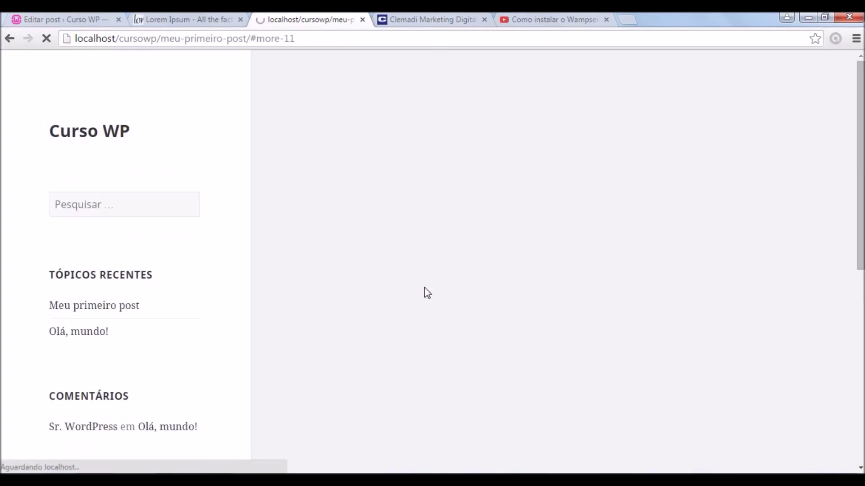
{"action": "scroll", "coordinate": [412, 286], "scroll_direction": "down", "scroll_amount": 5}
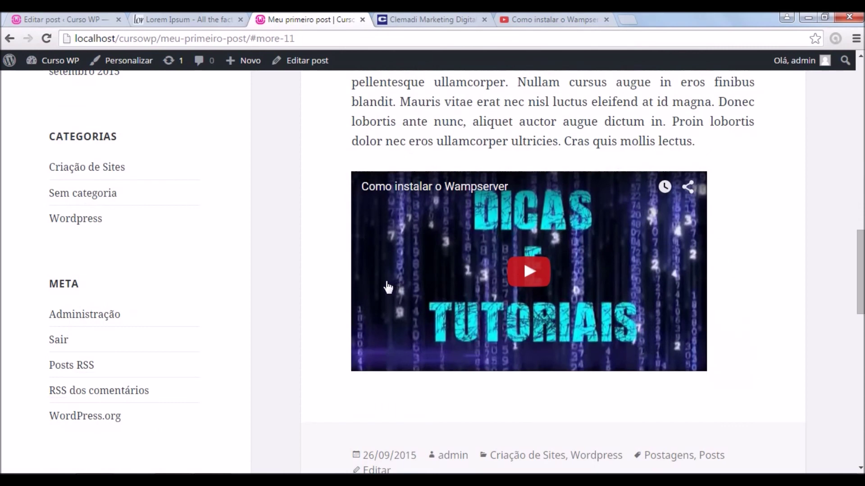
- Play the embedded "Como instalar o Wampserver" video for a few seconds and pause it
{"action": "left_click", "coordinate": [530, 272]}
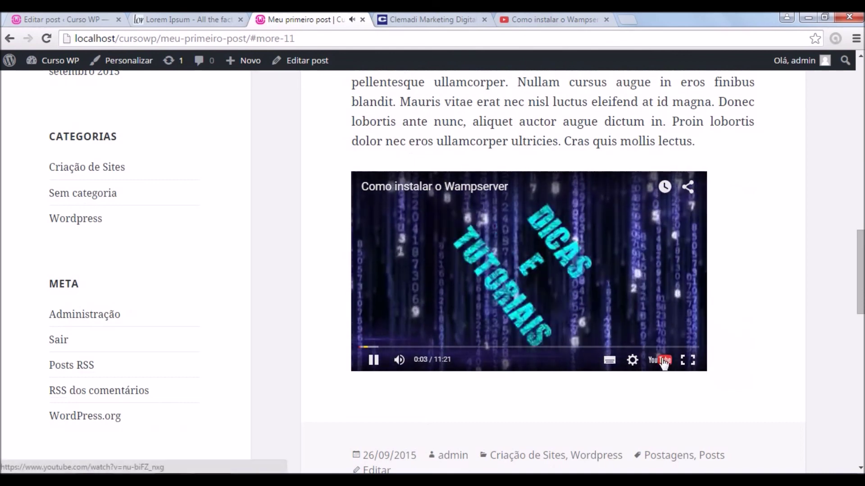
{"action": "left_click", "coordinate": [374, 360]}
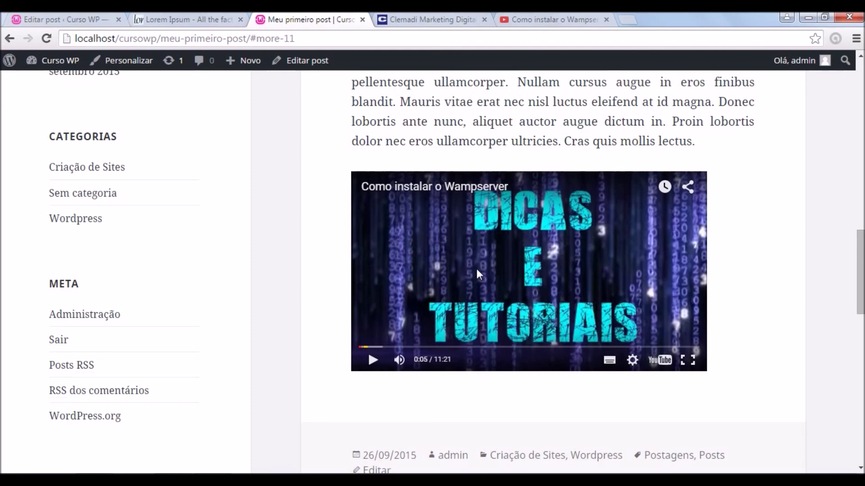
{"action": "scroll", "coordinate": [476, 266], "scroll_direction": "up", "scroll_amount": 3}
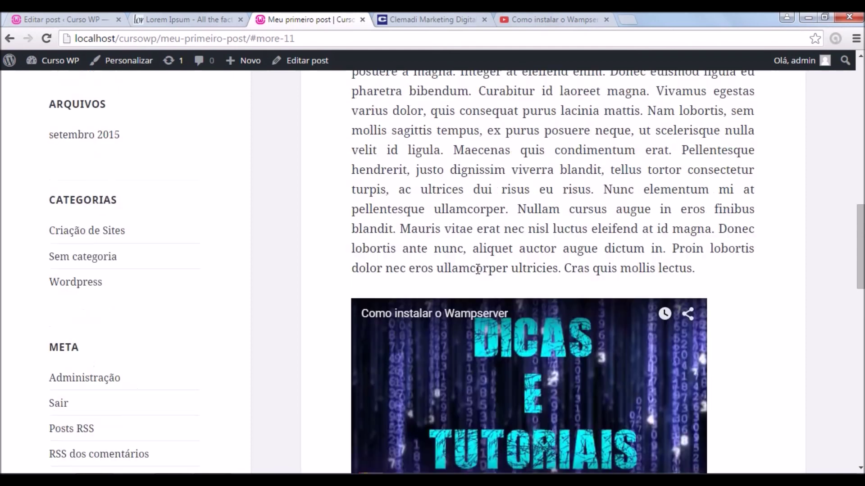
- Return to the post editor and review the screen display options and the revisions list below the post
{"action": "left_click", "coordinate": [77, 19]}
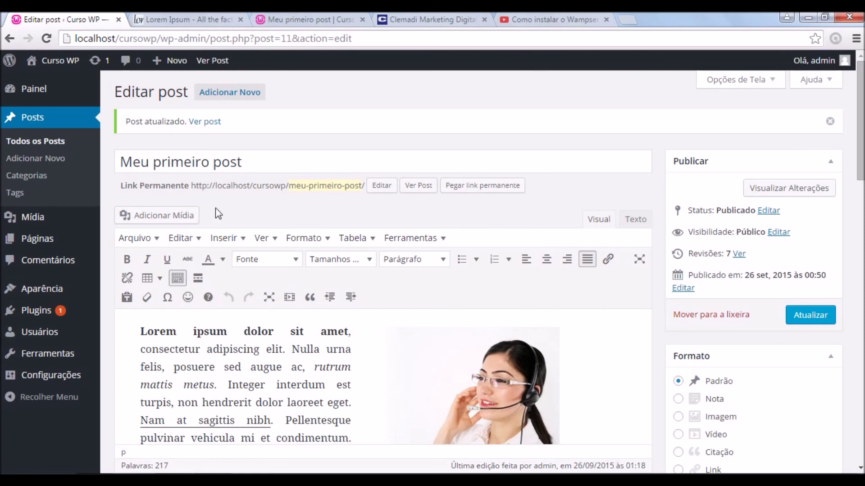
{"action": "left_click", "coordinate": [764, 87]}
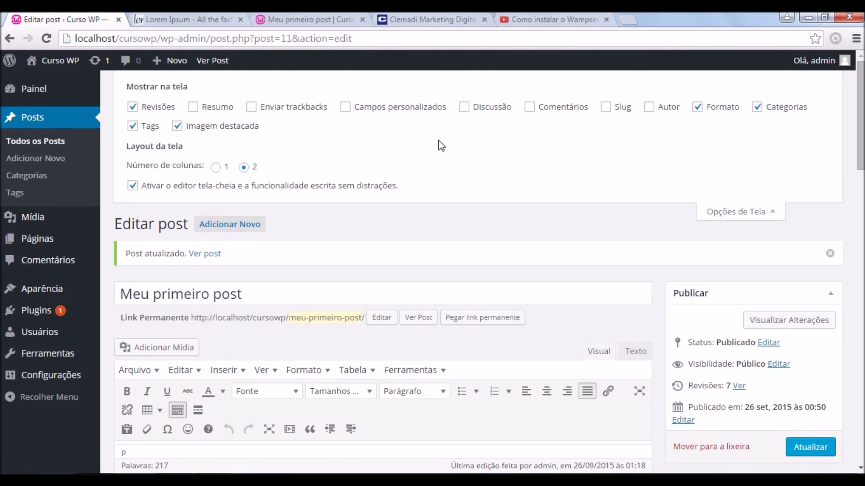
{"action": "left_click", "coordinate": [734, 212]}
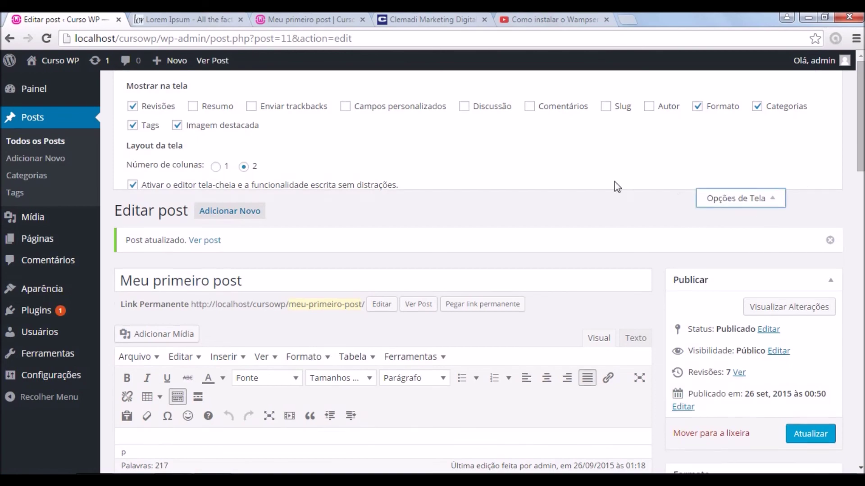
{"action": "scroll", "coordinate": [314, 265], "scroll_direction": "down", "scroll_amount": 10}
{"action": "scroll", "coordinate": [314, 265], "scroll_direction": "down", "scroll_amount": 8}
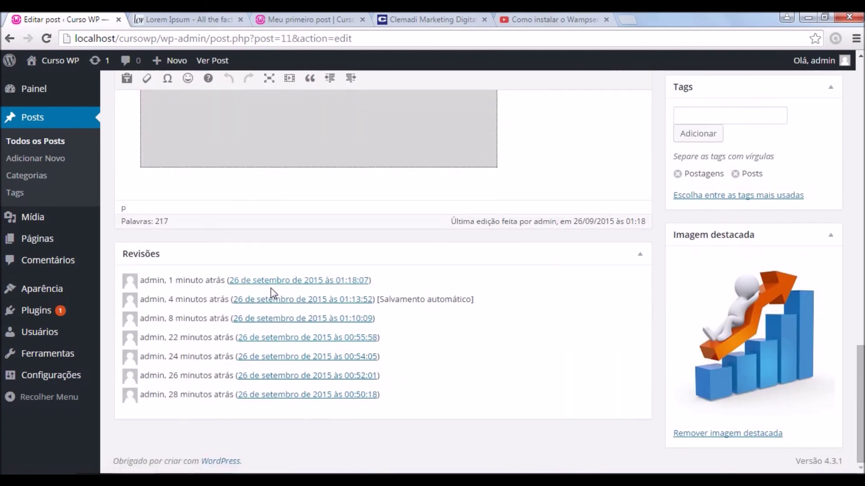
{"action": "scroll", "coordinate": [271, 288], "scroll_direction": "up", "scroll_amount": 5}
{"action": "scroll", "coordinate": [363, 290], "scroll_direction": "up", "scroll_amount": 10}
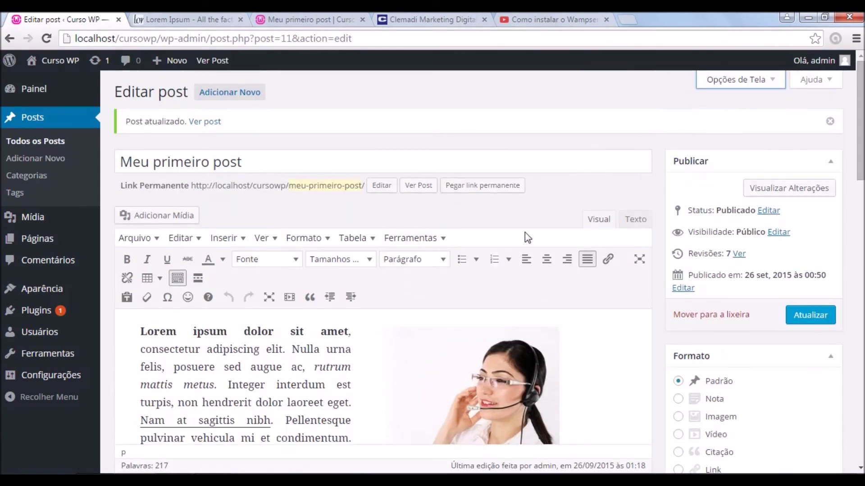
- Enable the Comentários and Discussão boxes in the editor's screen options and bring them into view below the post
{"action": "left_click", "coordinate": [718, 85]}
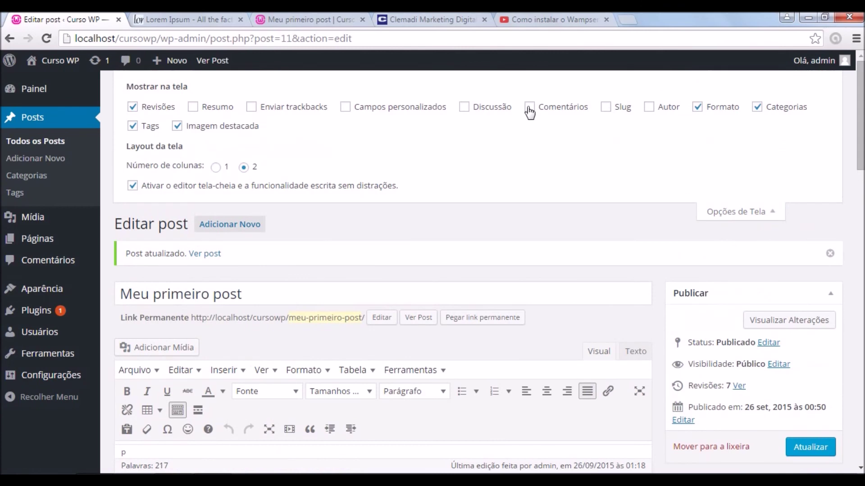
{"action": "left_click", "coordinate": [530, 108]}
{"action": "left_click", "coordinate": [463, 108]}
{"action": "scroll", "coordinate": [758, 171], "scroll_direction": "down", "scroll_amount": 4}
{"action": "scroll", "coordinate": [620, 220], "scroll_direction": "down", "scroll_amount": 15}
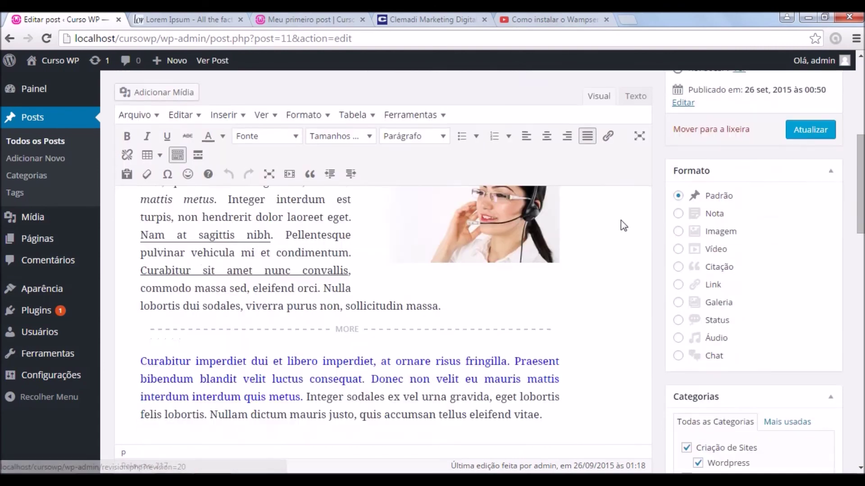
{"action": "scroll", "coordinate": [326, 275], "scroll_direction": "down", "scroll_amount": 3}
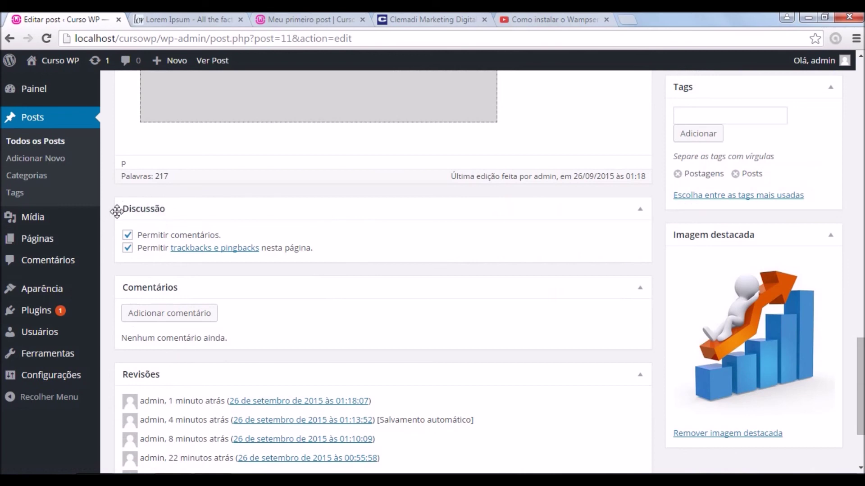
{"action": "left_click", "coordinate": [127, 248]}
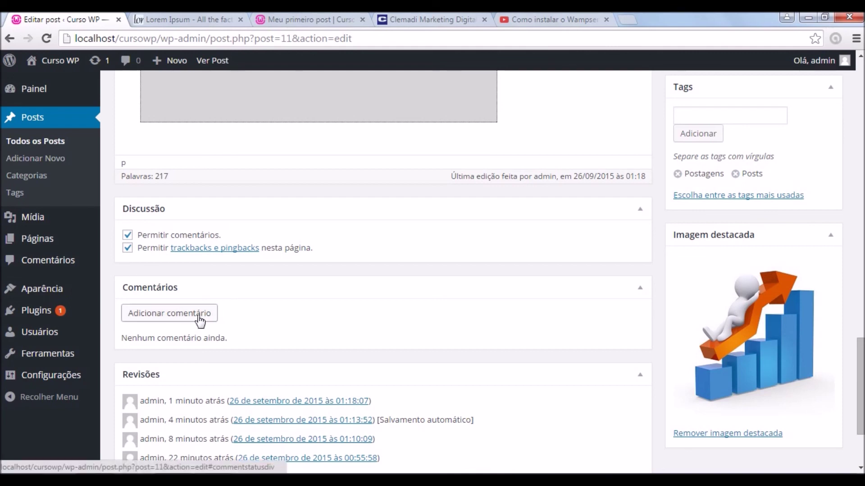
{"action": "scroll", "coordinate": [347, 281], "scroll_direction": "up", "scroll_amount": 4}
{"action": "scroll", "coordinate": [347, 282], "scroll_direction": "up", "scroll_amount": 12}
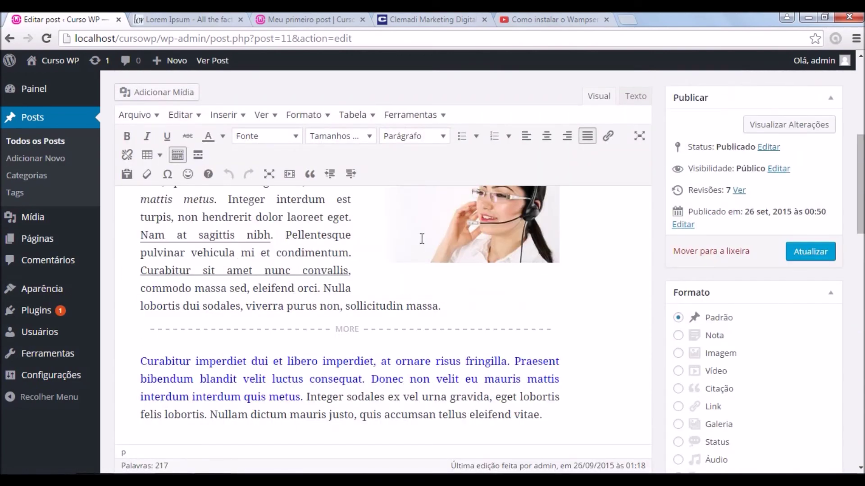